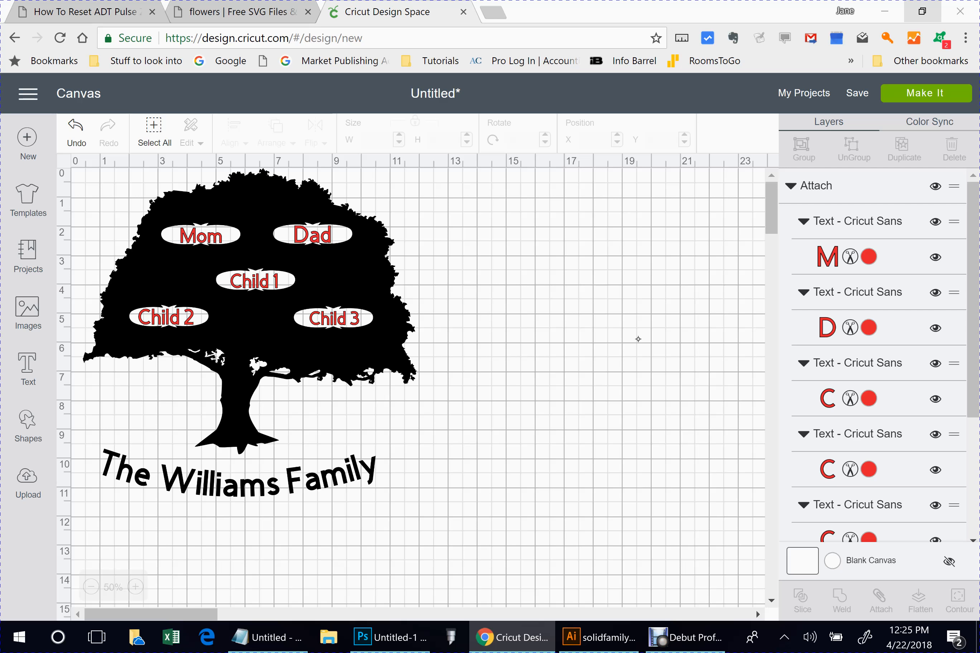
Step: Start a new project, replacing the unsaved family tree design, and bring in the solidfamilytree image
click(27, 136)
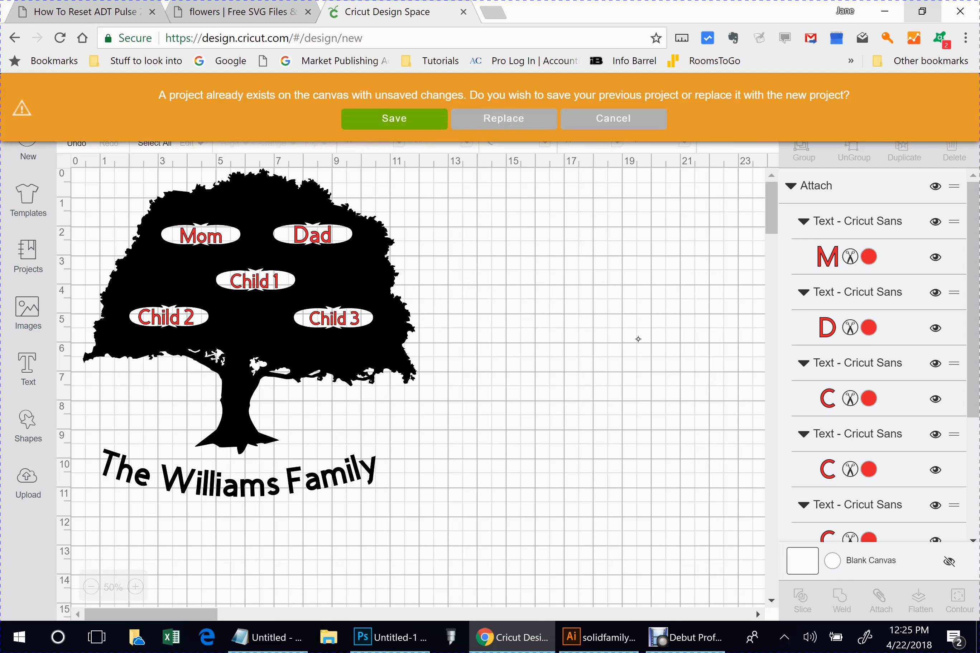
click(503, 119)
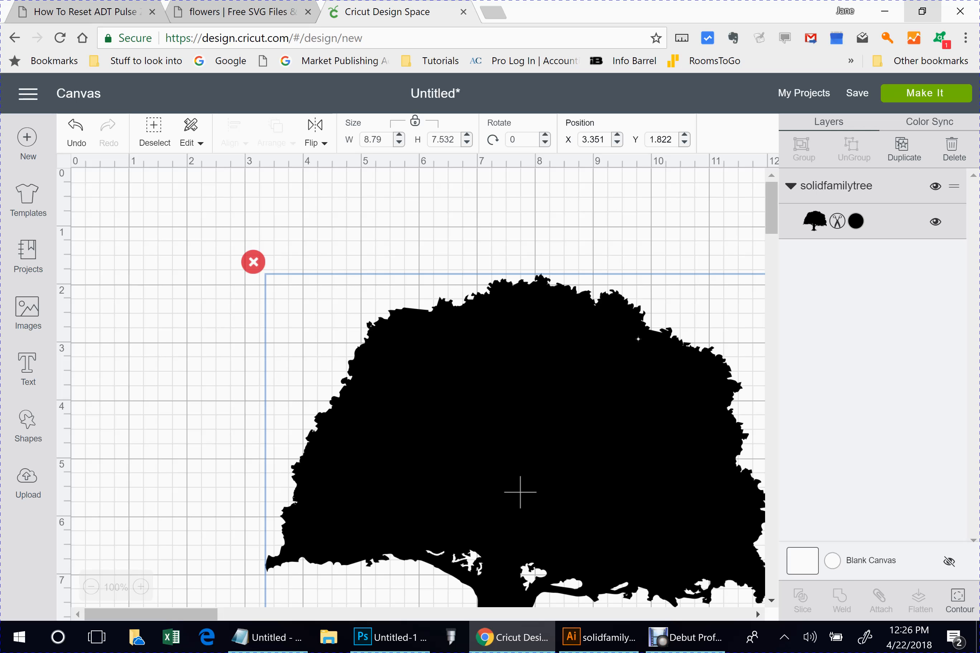
Step: Move the tree image to the canvas origin by setting its position to X 0, Y 0
click(604, 140)
key(BackSpace)
key(BackSpace)
text(0)
key(Tab)
text(0)
key(Tab)
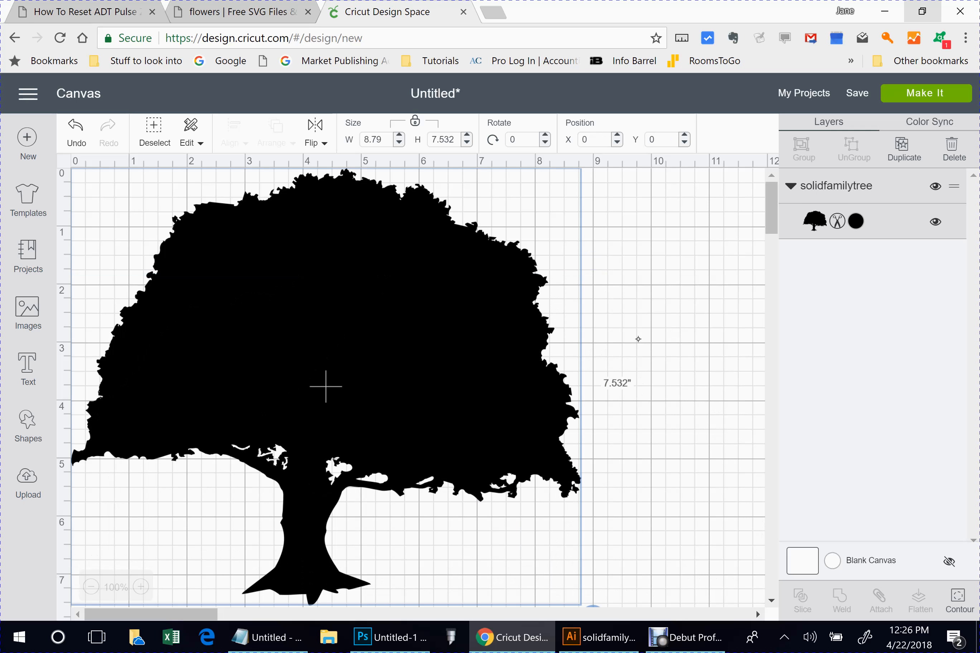
Step: Set the tree's width to 11.5 inches with its proportions locked
click(376, 139)
key(BackSpace)
key(BackSpace)
key(BackSpace)
key(BackSpace)
text(11.5)
key(Tab)
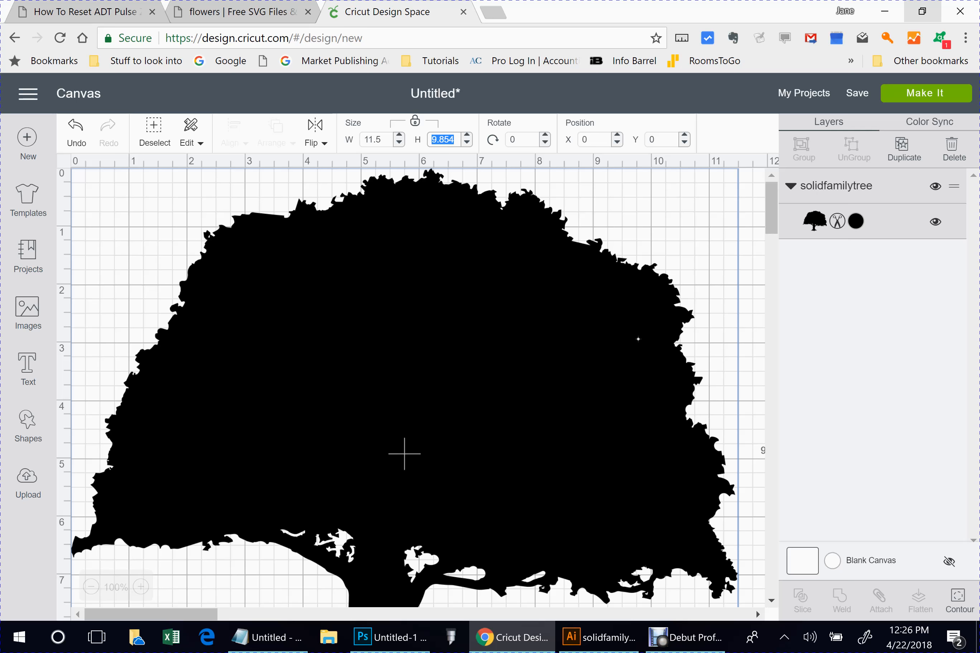
Step: Insert the uploaded knockoutshapes image and move the set over the tree to about X 1.46, Y 0.94
click(28, 481)
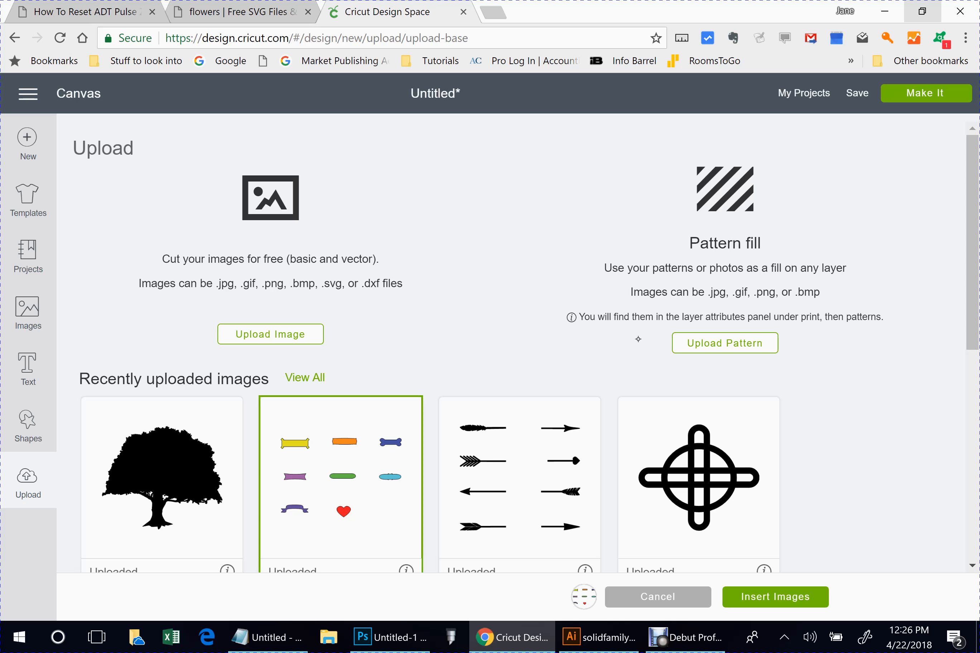
click(775, 597)
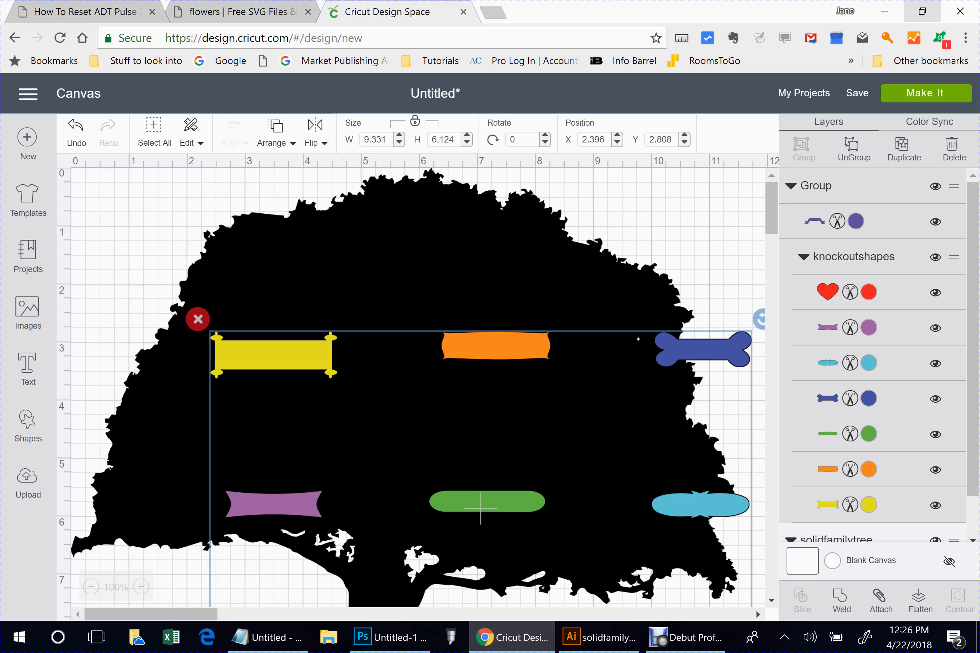
drag(481, 508, 426, 400)
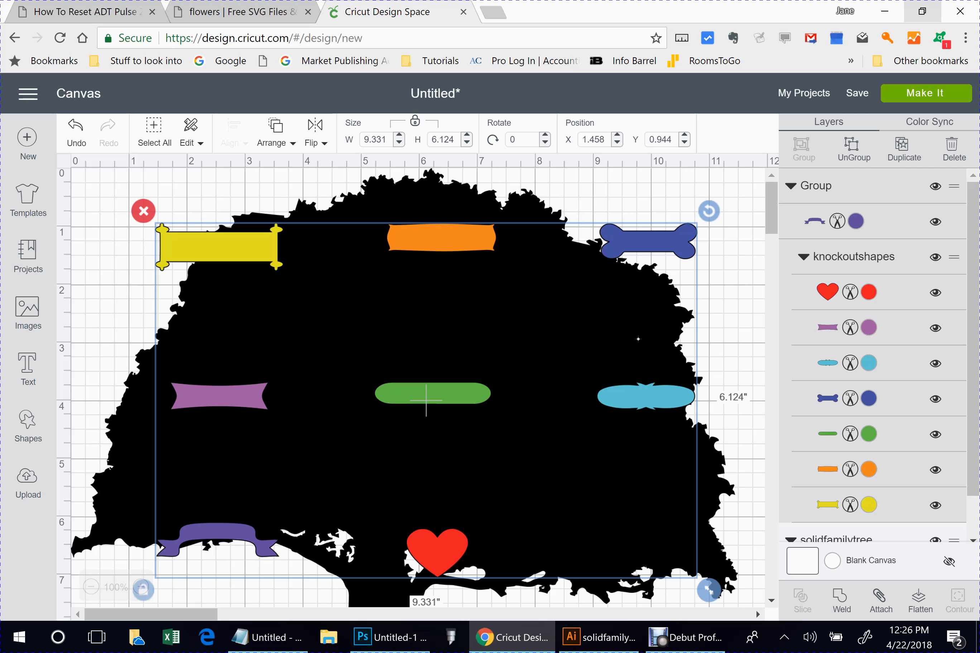
Step: Ungroup the knockout shapes twice so that each shape becomes a separate object
click(853, 149)
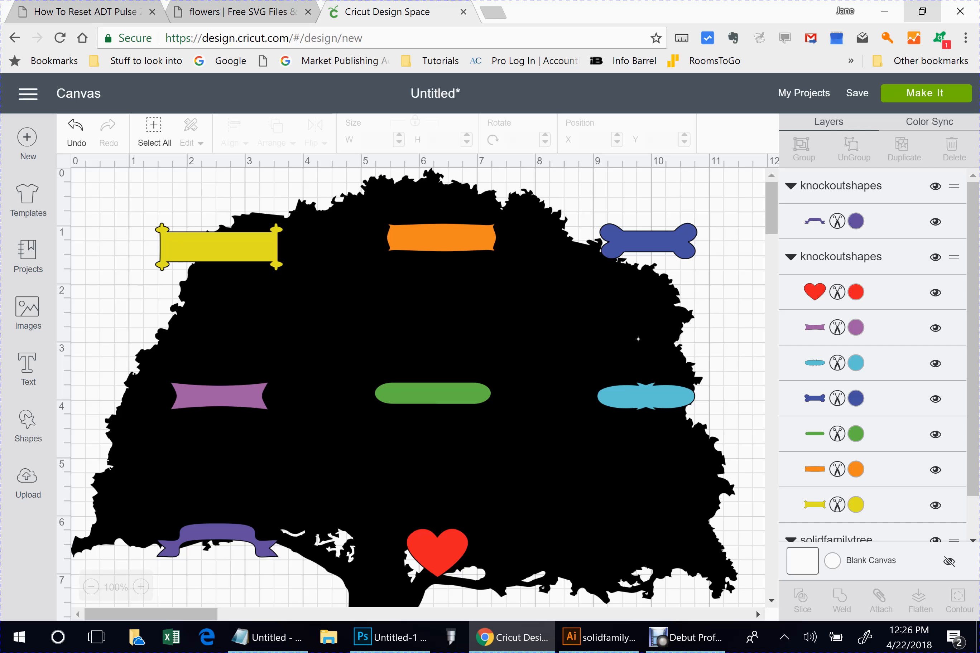
click(426, 400)
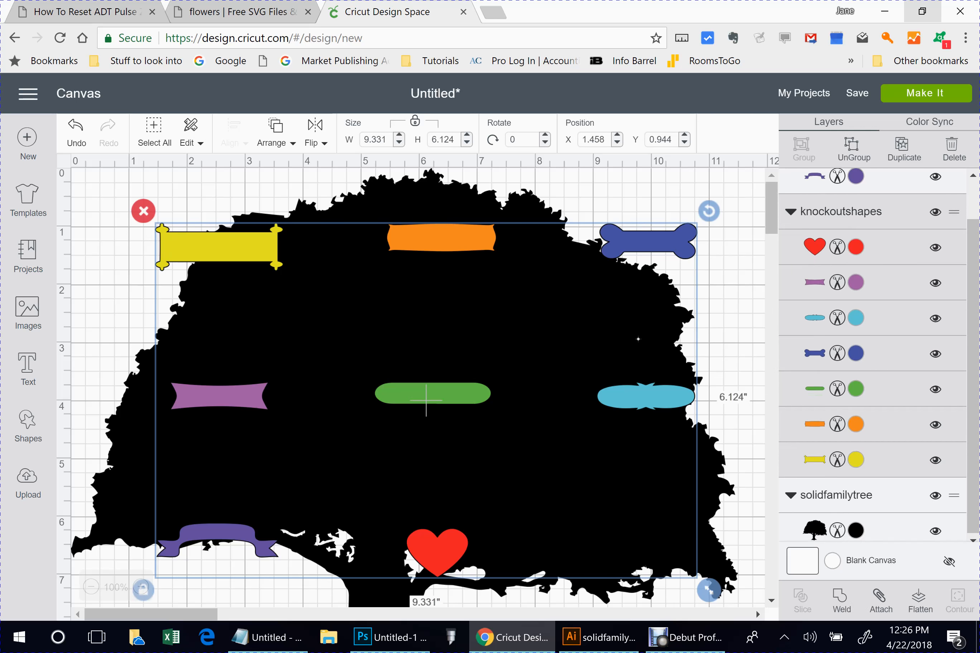
click(853, 149)
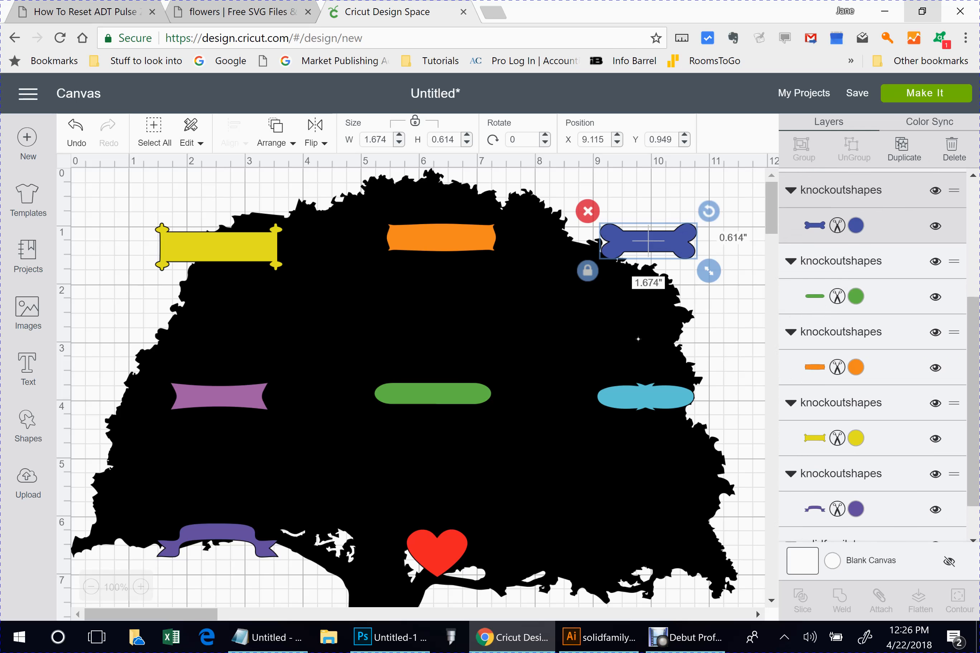
Step: Delete the unwanted knockout shapes, including the orange, yellow, purple, banner, heart and green ones, keeping only the light-blue shape
click(441, 237)
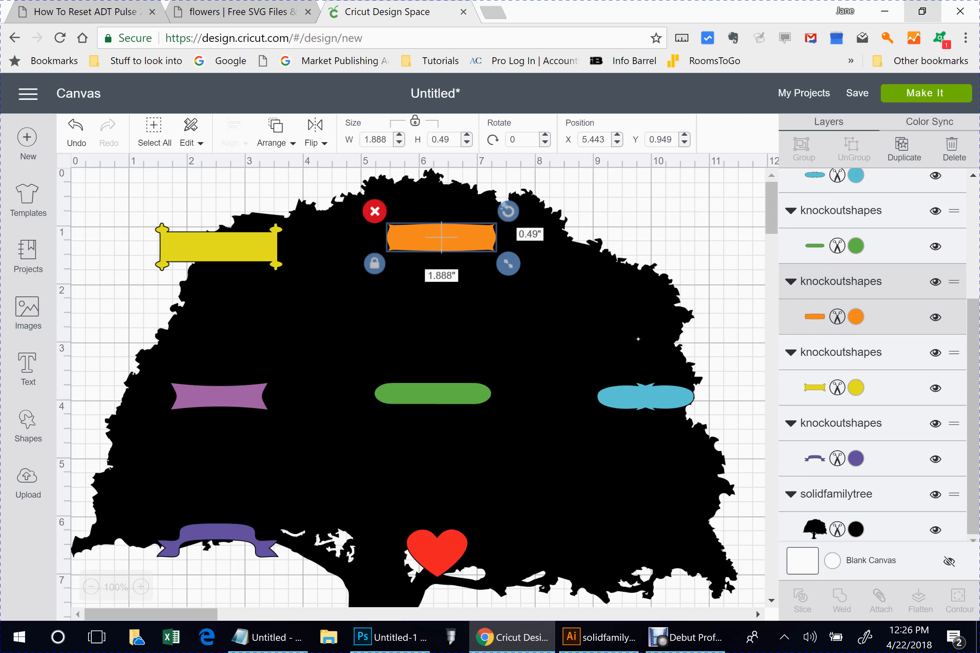
key(Delete)
click(219, 247)
key(Delete)
click(405, 452)
click(219, 396)
key(Delete)
click(404, 454)
click(217, 539)
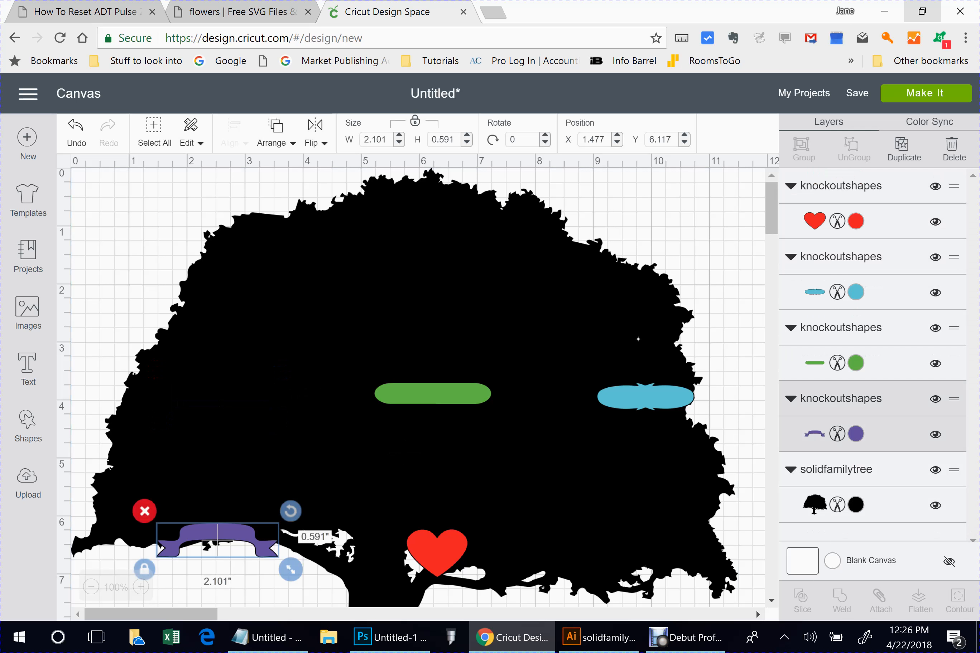
key(Delete)
click(404, 452)
click(437, 552)
click(395, 517)
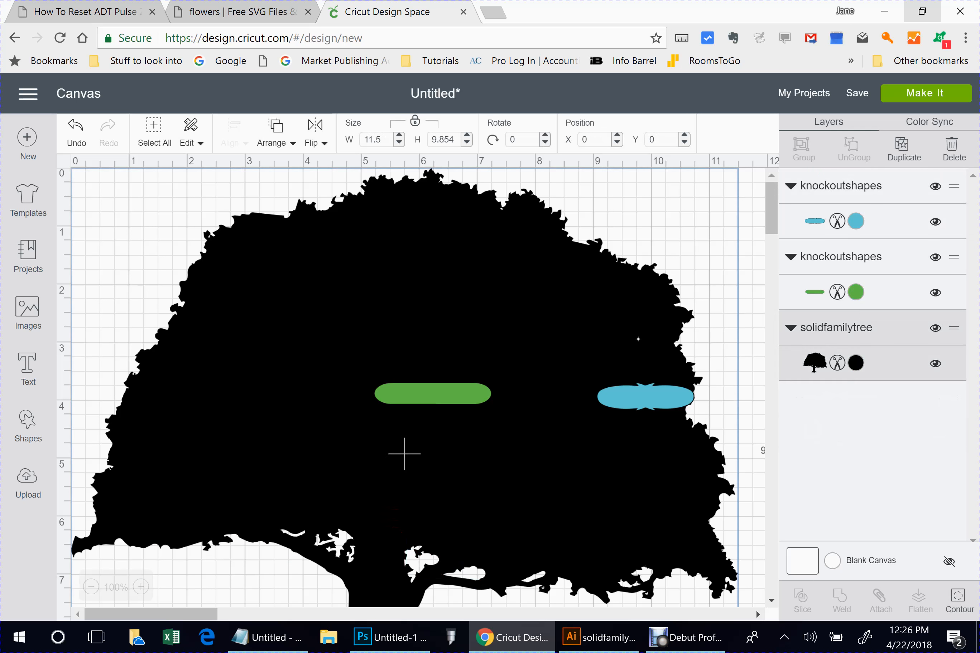
click(433, 393)
click(363, 371)
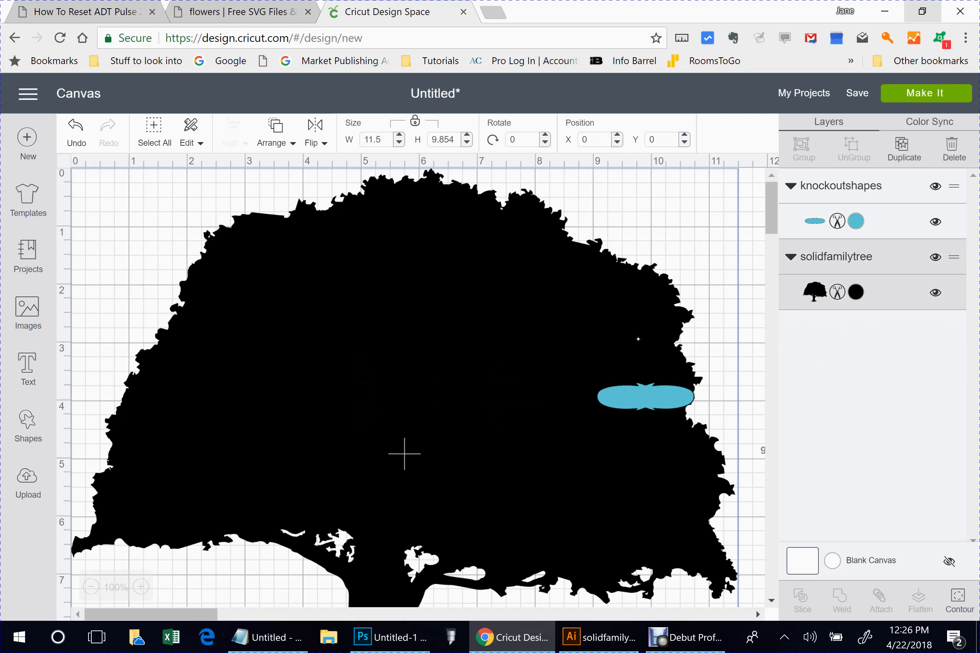
Step: Move the light-blue shape to the tree's upper left at about X 3, Y 1.48 and enlarge it to about 2.55 by 0.74 inches
click(645, 396)
drag(646, 396, 305, 273)
drag(365, 300, 416, 315)
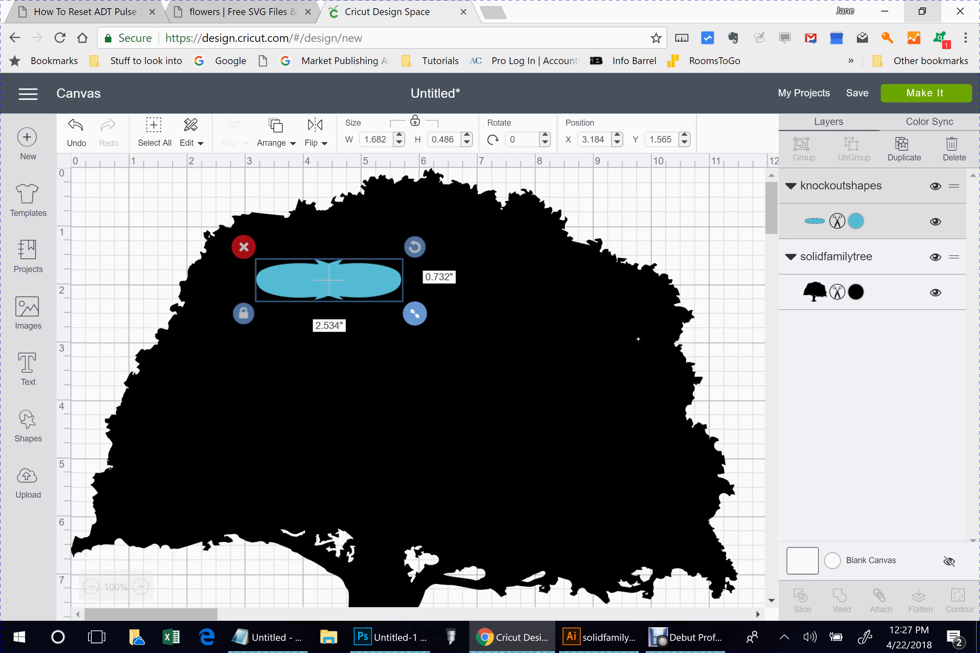
drag(327, 280, 319, 275)
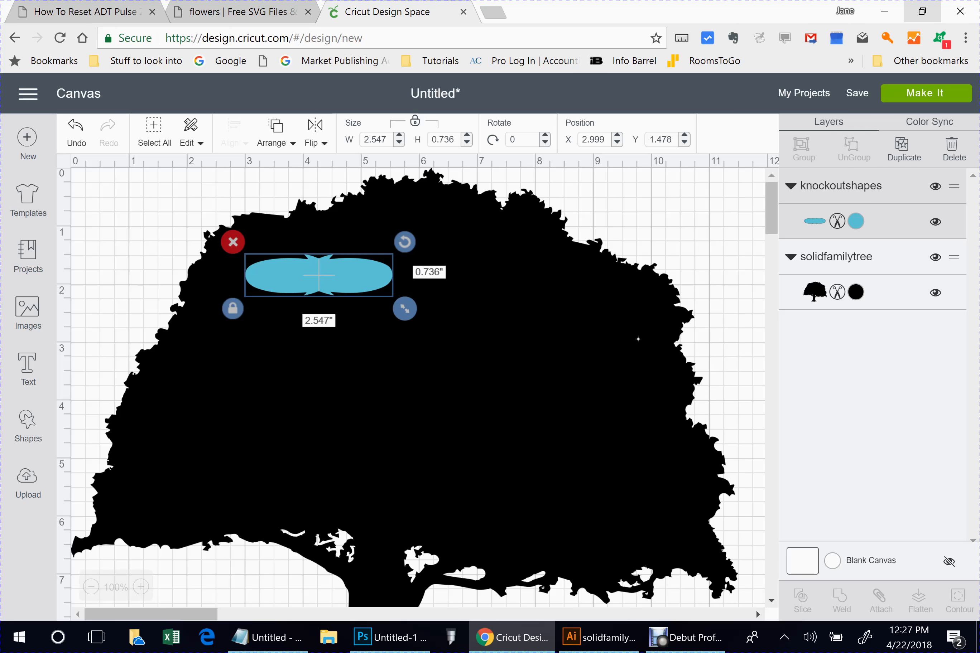
Step: Duplicate the light-blue shape four times, placing the copies at the tree's upper right, center, lower right and lower left
key(ctrl+d)
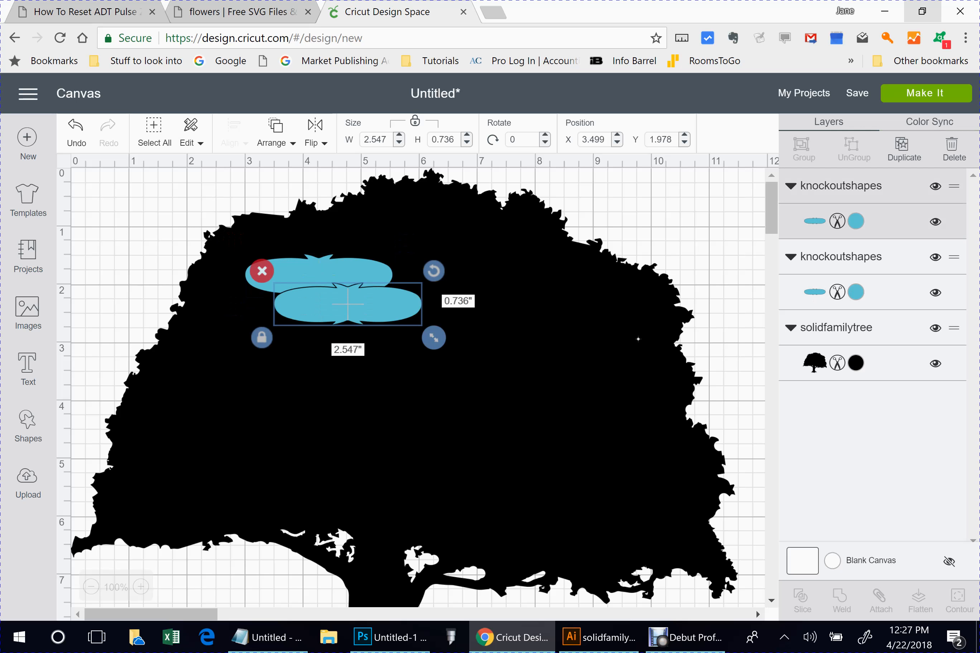
drag(438, 296, 490, 269)
key(ctrl+d)
drag(523, 303, 399, 351)
key(ctrl+d)
drag(438, 383, 562, 445)
key(ctrl+d)
click(266, 443)
drag(266, 442, 255, 448)
Step: Lower the center shape and the two upper shapes slightly to even out the arrangement on the tree
drag(410, 354, 410, 376)
drag(505, 276, 521, 304)
drag(318, 274, 307, 304)
drag(411, 379, 412, 388)
click(405, 453)
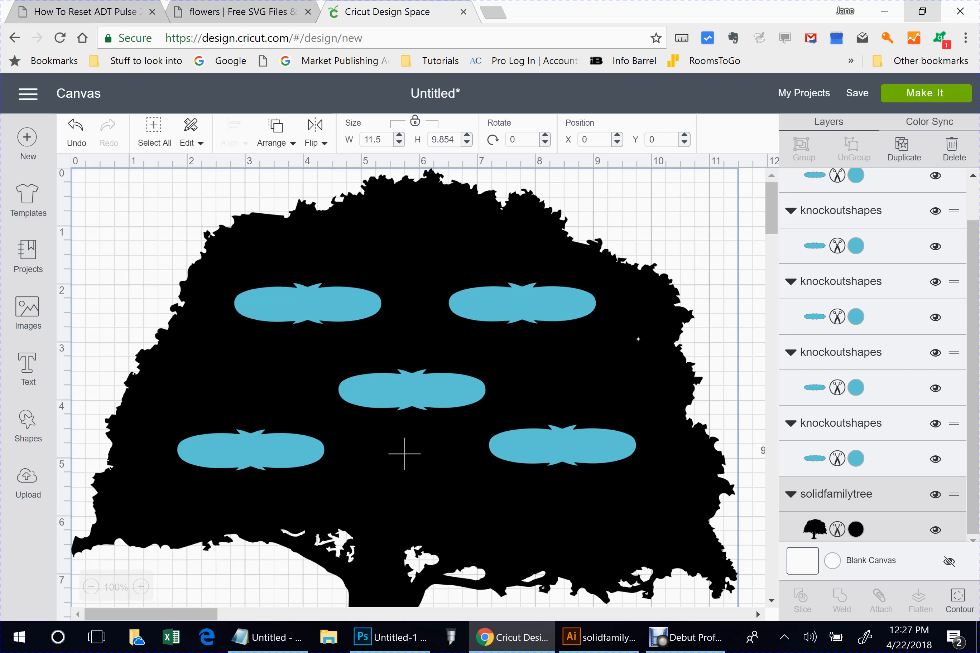
Step: Slice the lower-right light-blue shape out of the tree
drag(973, 377, 972, 339)
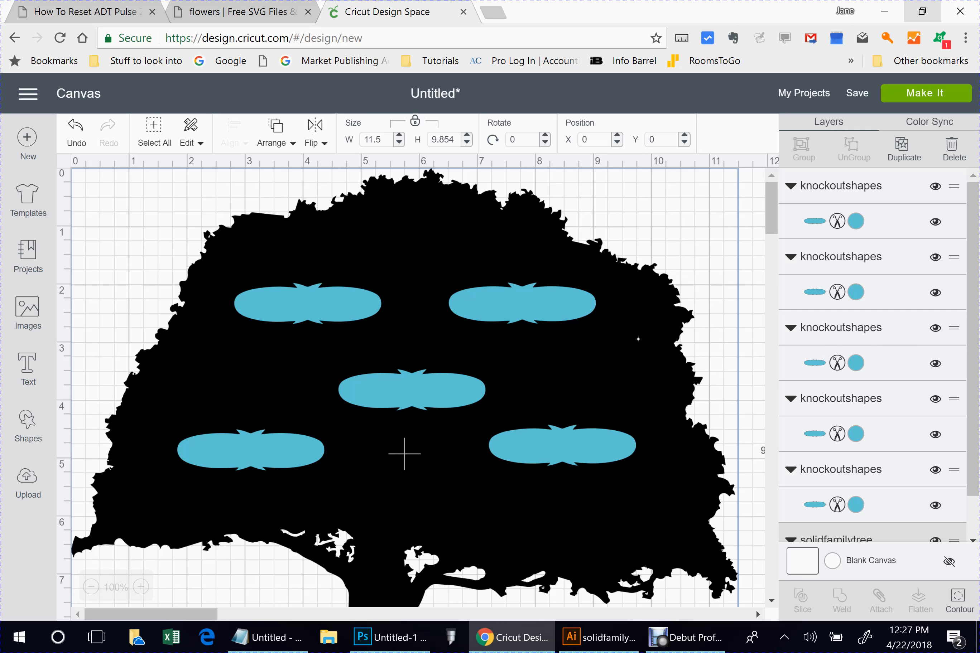
click(561, 445)
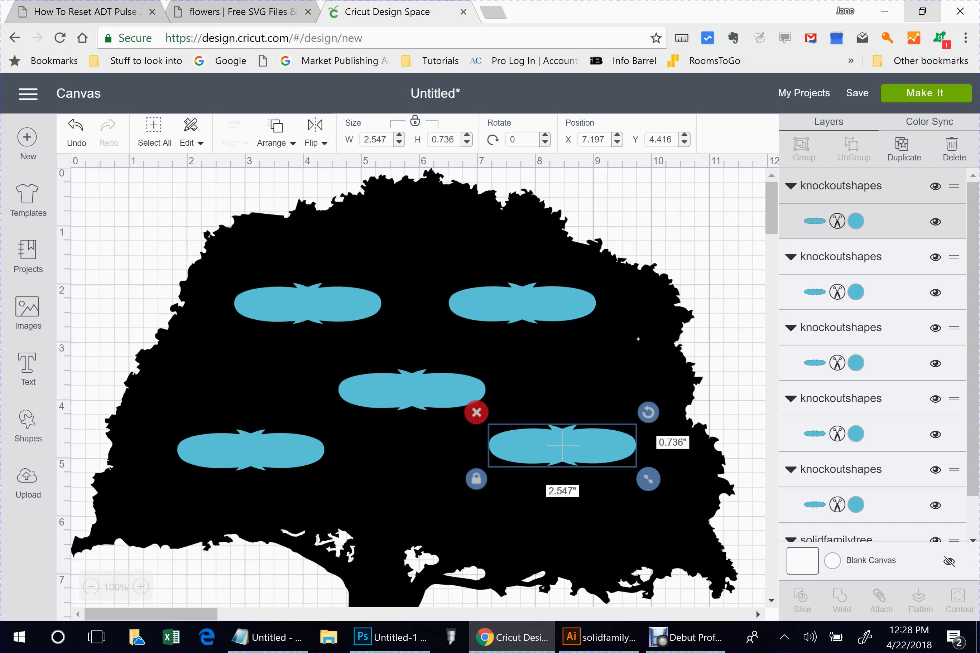
shift+click(668, 527)
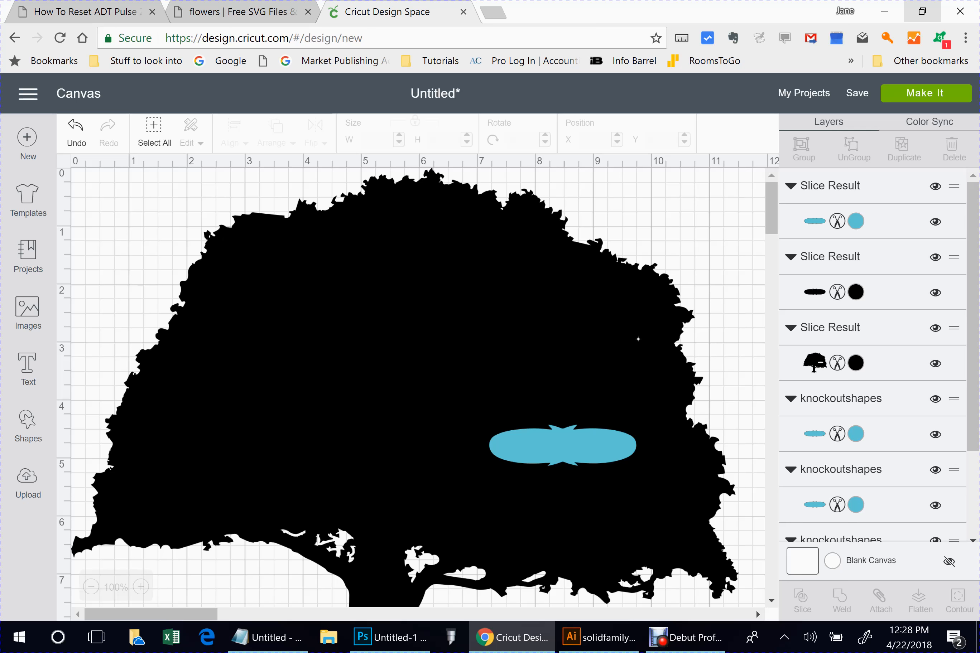
Step: Delete the light-blue and black slice leftovers from the lower-right cutout in the tree
click(562, 446)
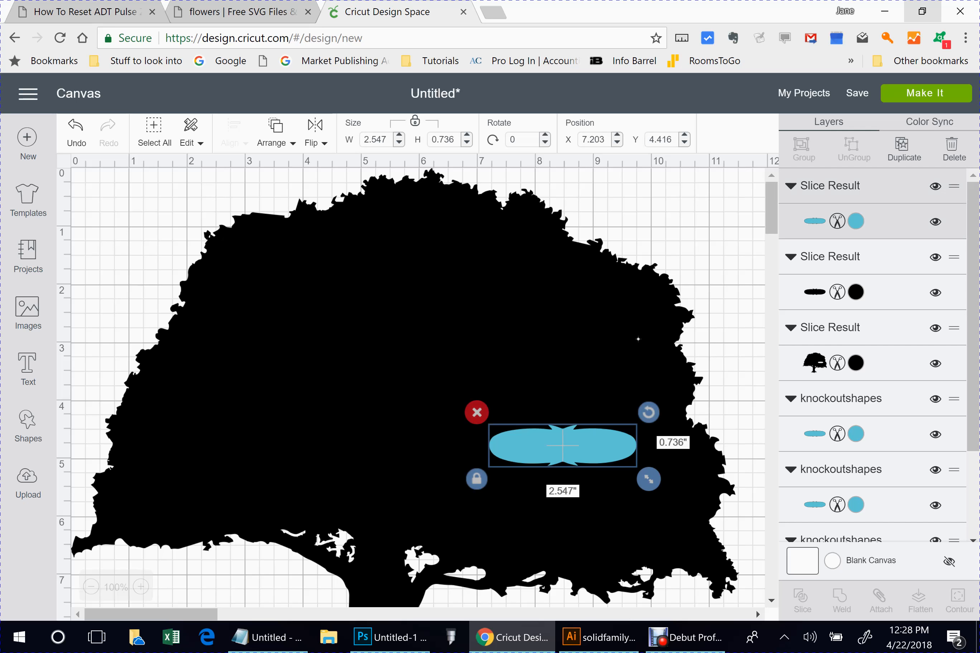
click(477, 412)
click(405, 452)
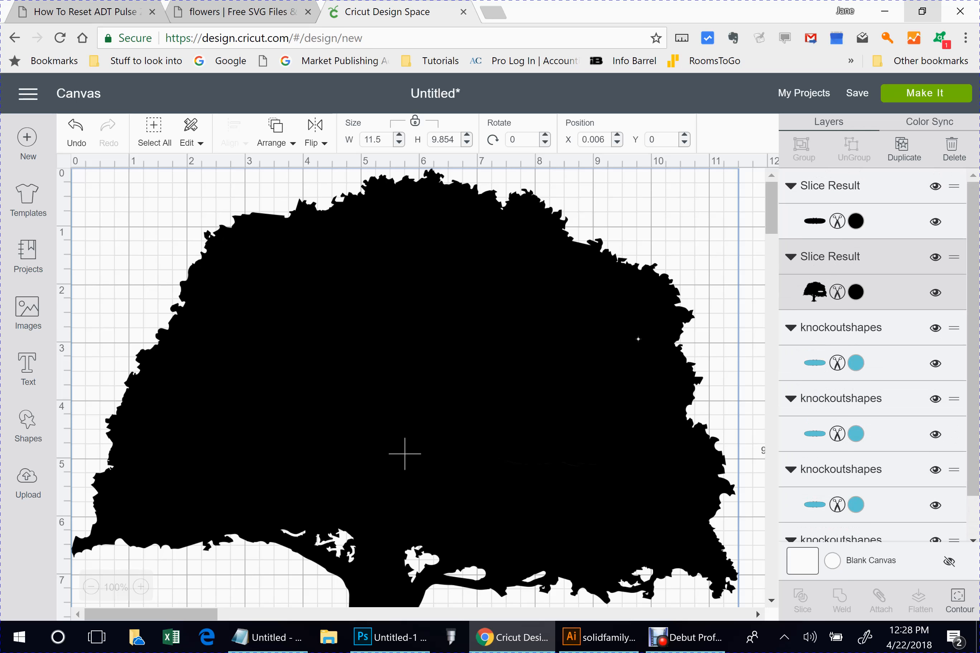
click(562, 445)
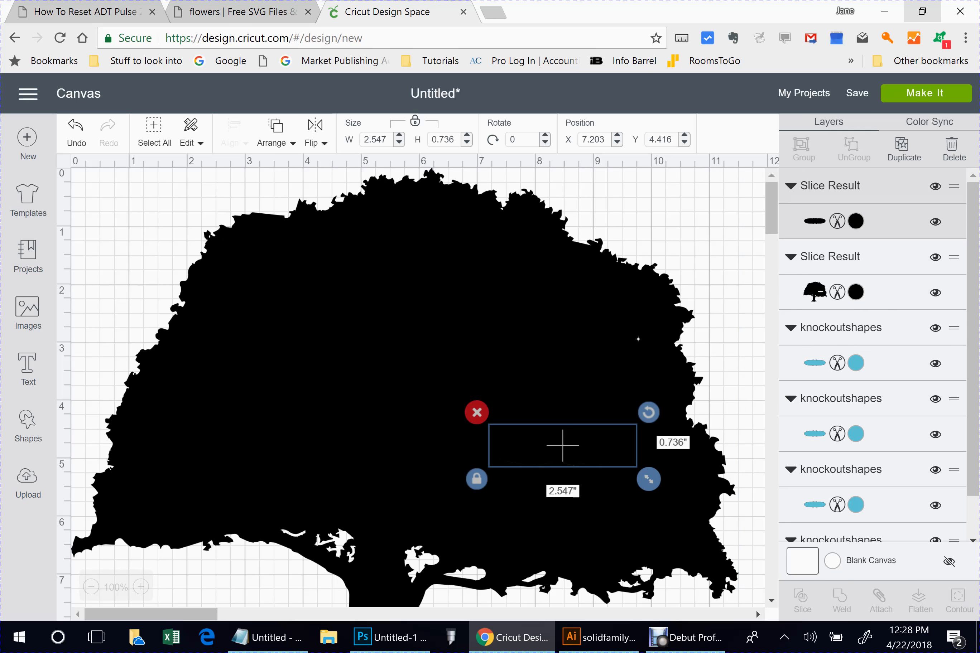
click(477, 412)
click(405, 453)
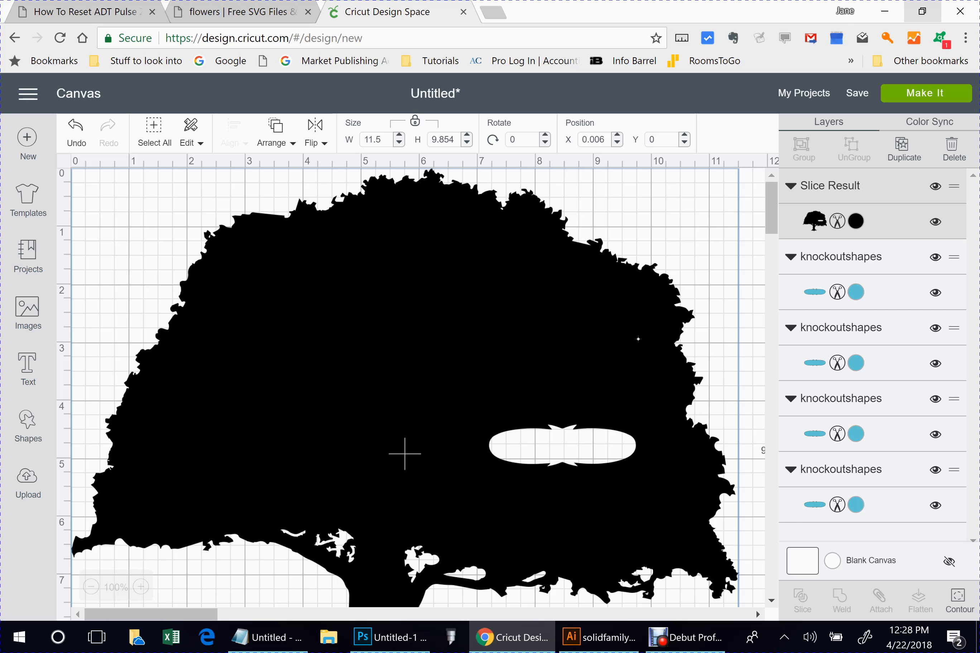
Step: Slice the lower-left light-blue shape out of the tree
click(251, 450)
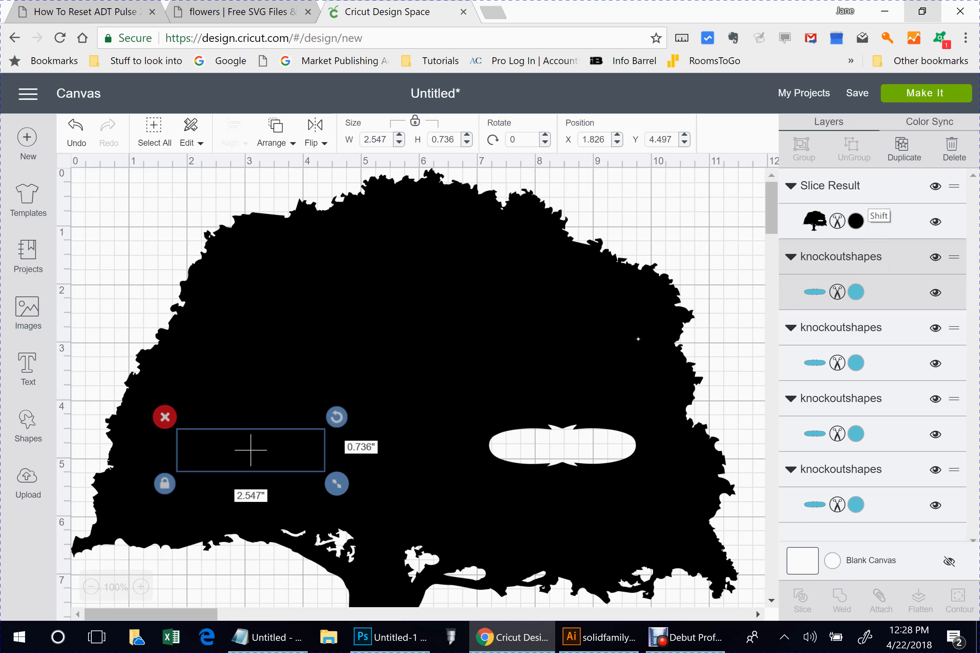
shift+click(865, 211)
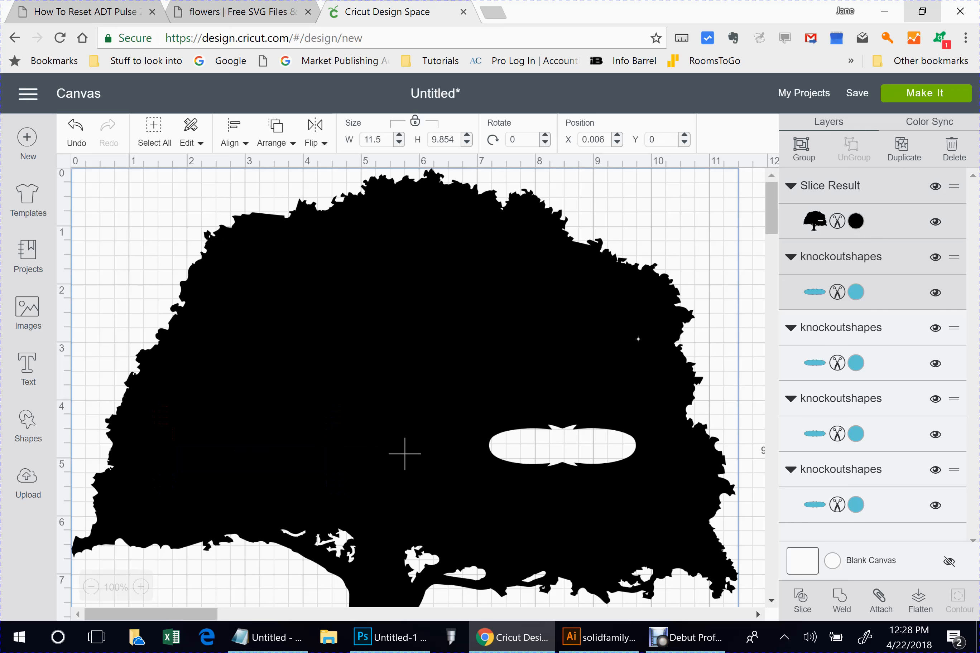
click(802, 600)
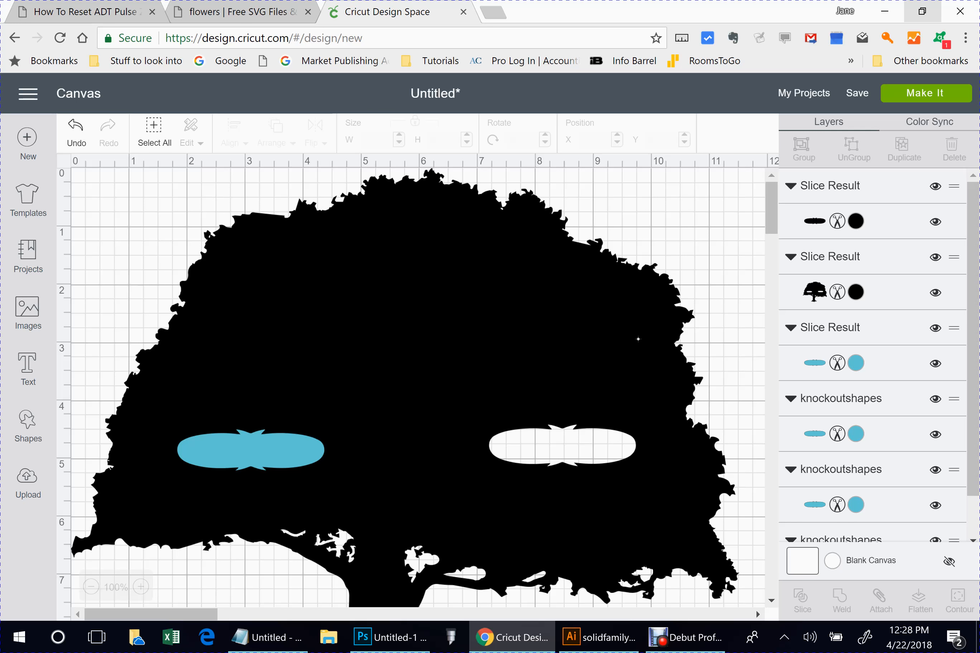
Step: Delete the black and light-blue slice leftovers from the lower-left cutout in the tree
click(815, 221)
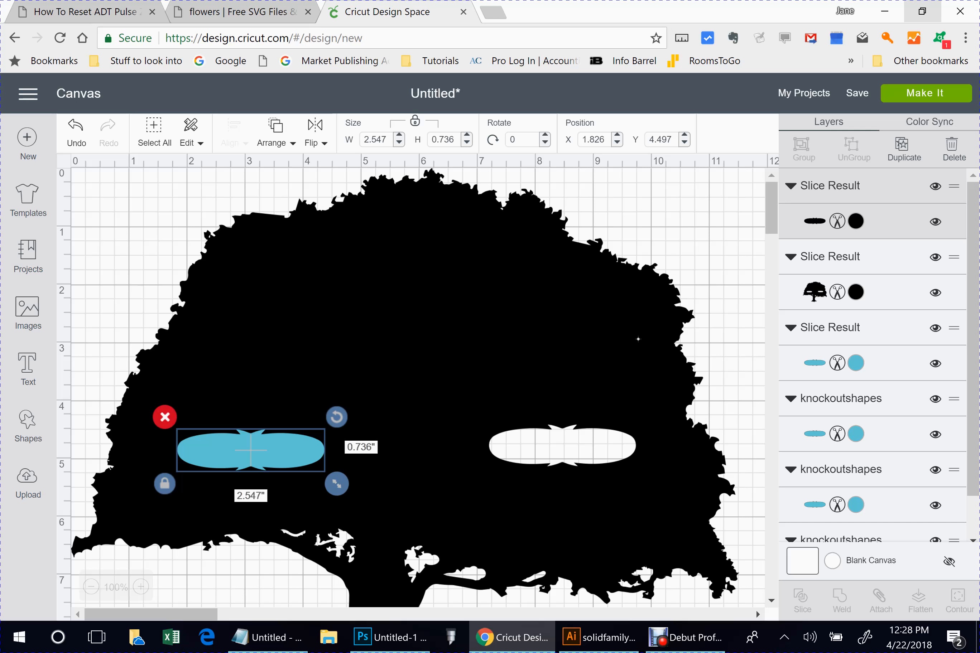
key(Delete)
click(404, 454)
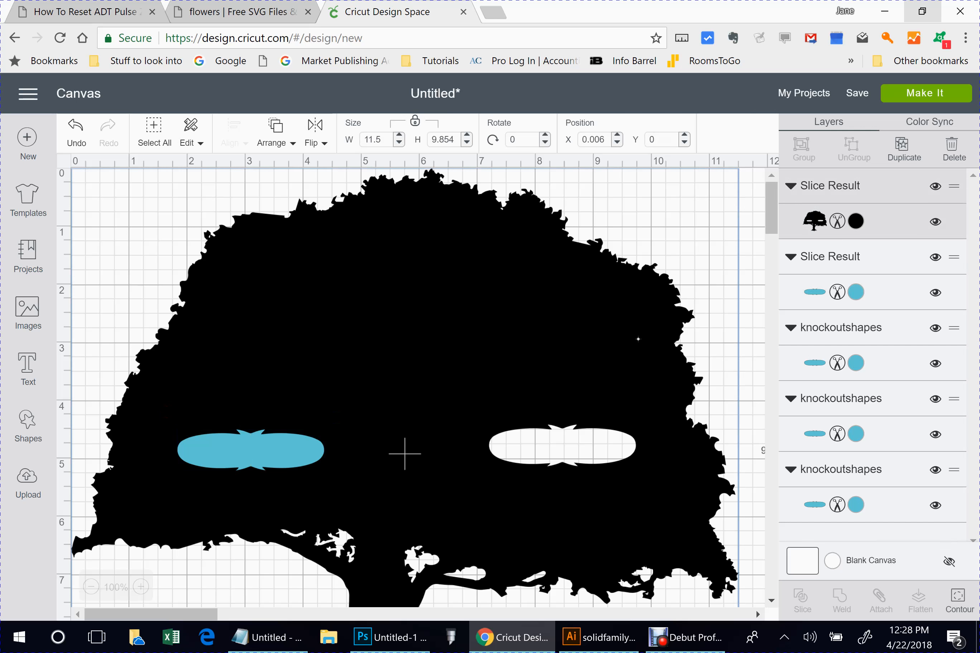
click(251, 450)
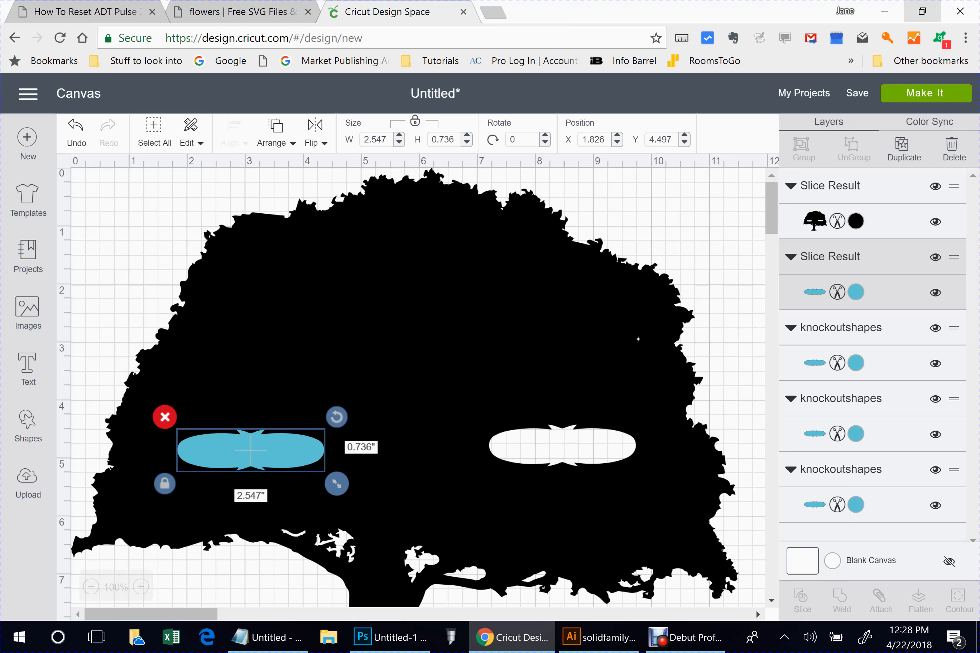
key(Delete)
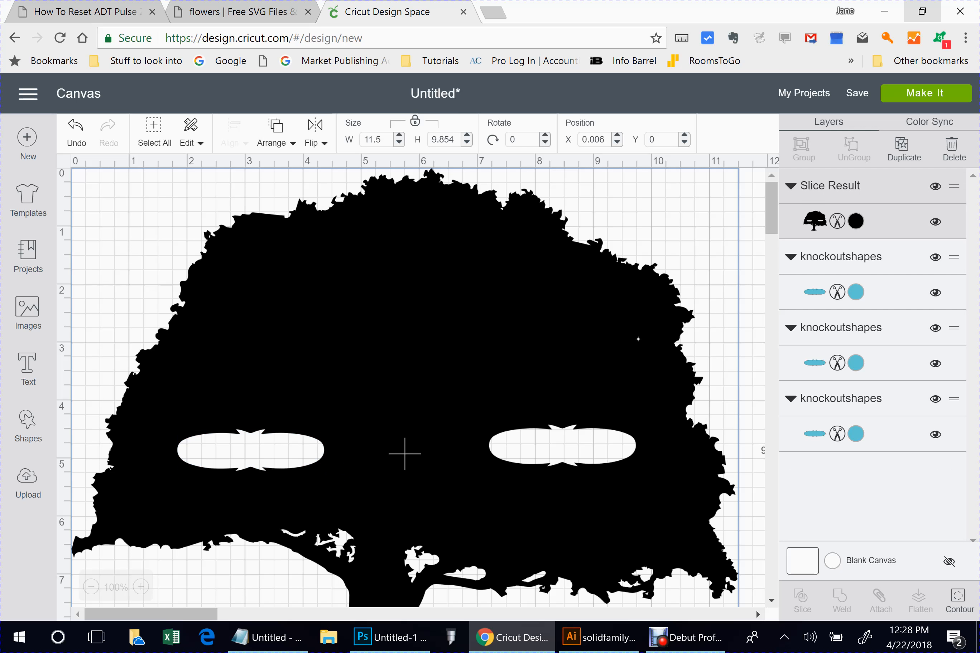
Step: Slice the center light-blue shape out of the tree
click(411, 390)
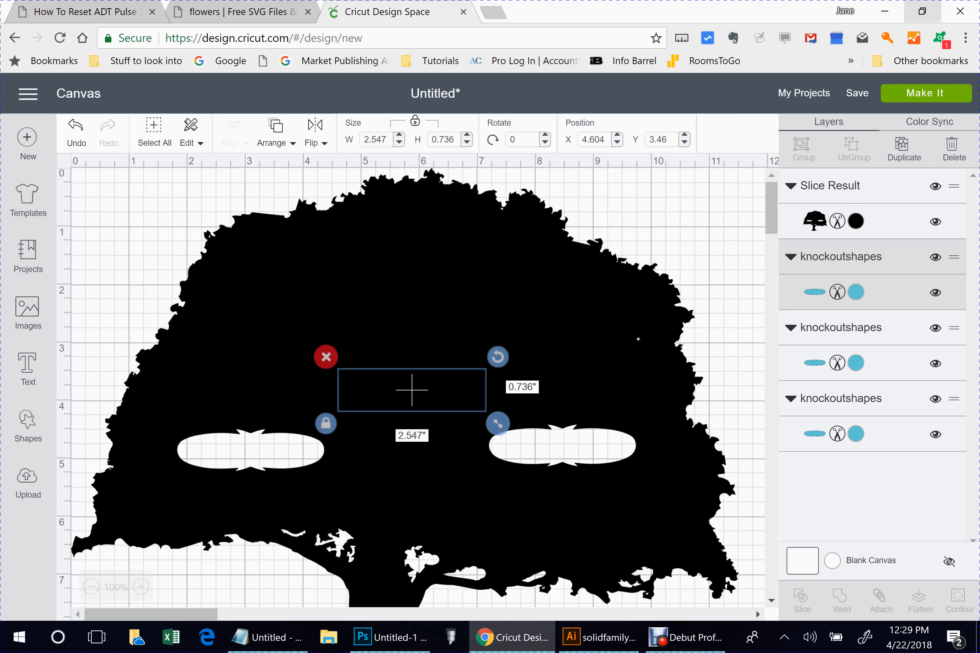
click(873, 227)
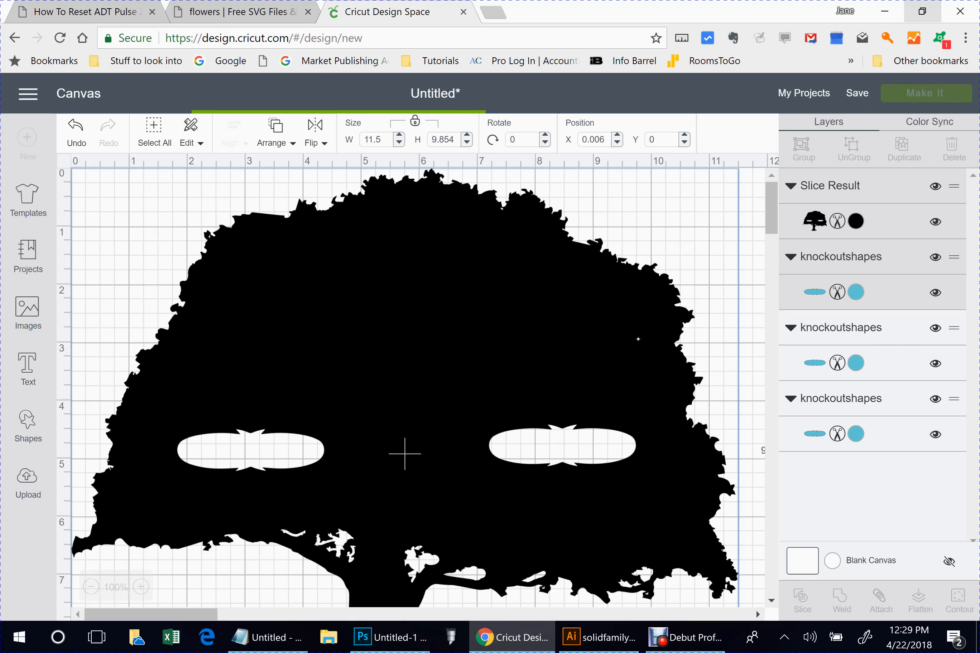
key(Delete)
key(ctrl+z)
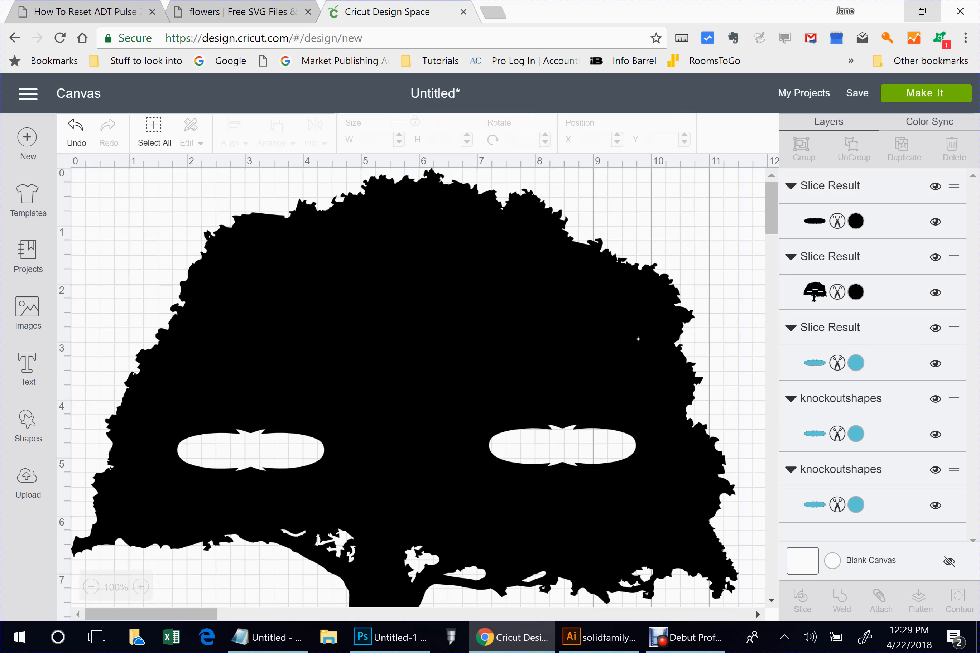
Step: Delete the black and light-blue slice leftovers from the center cutout in the tree
click(411, 390)
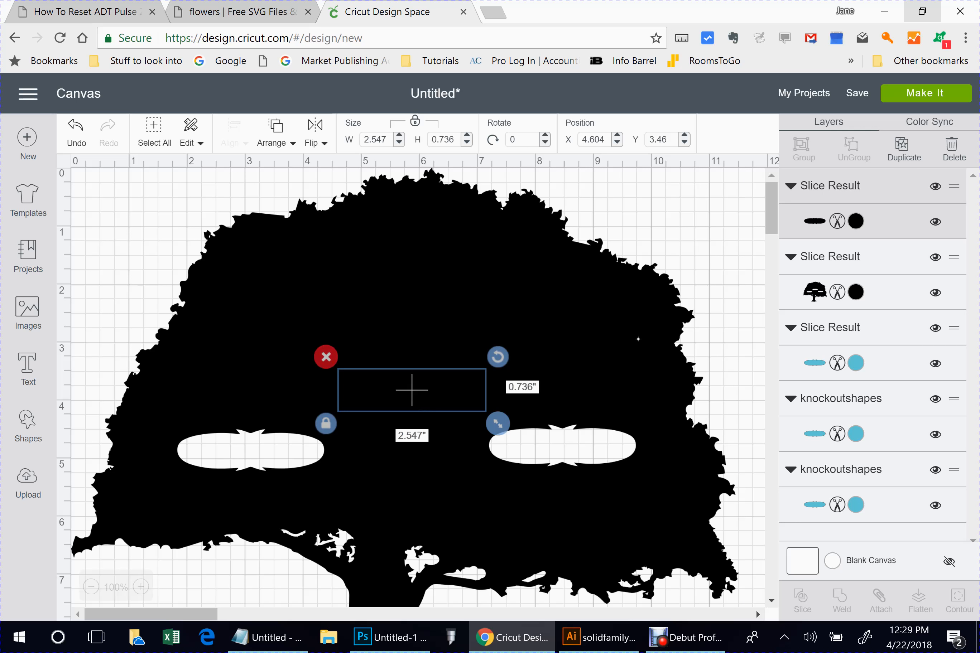
click(325, 357)
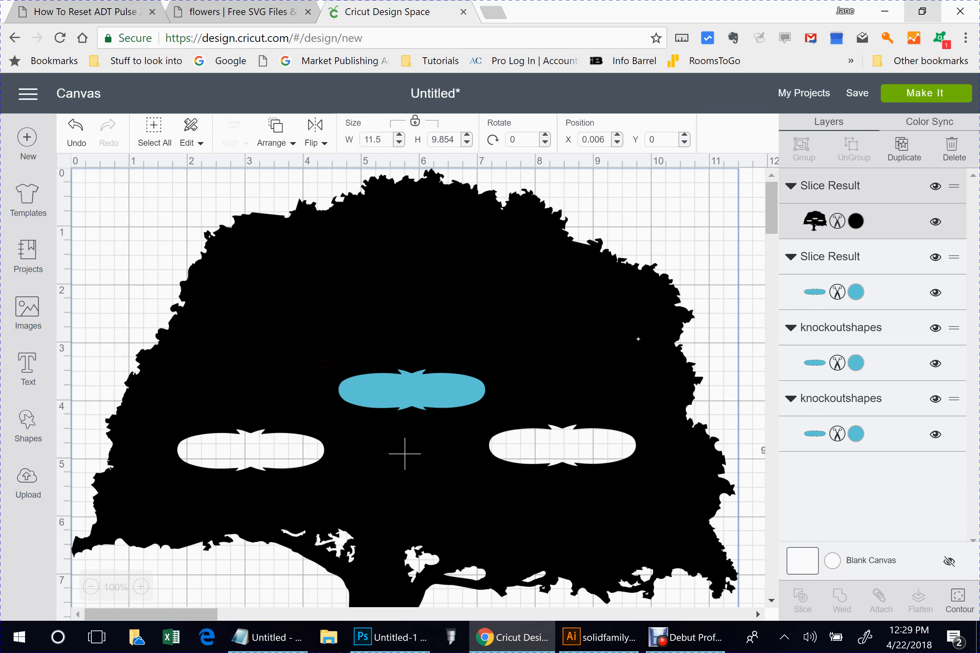
click(412, 390)
click(325, 357)
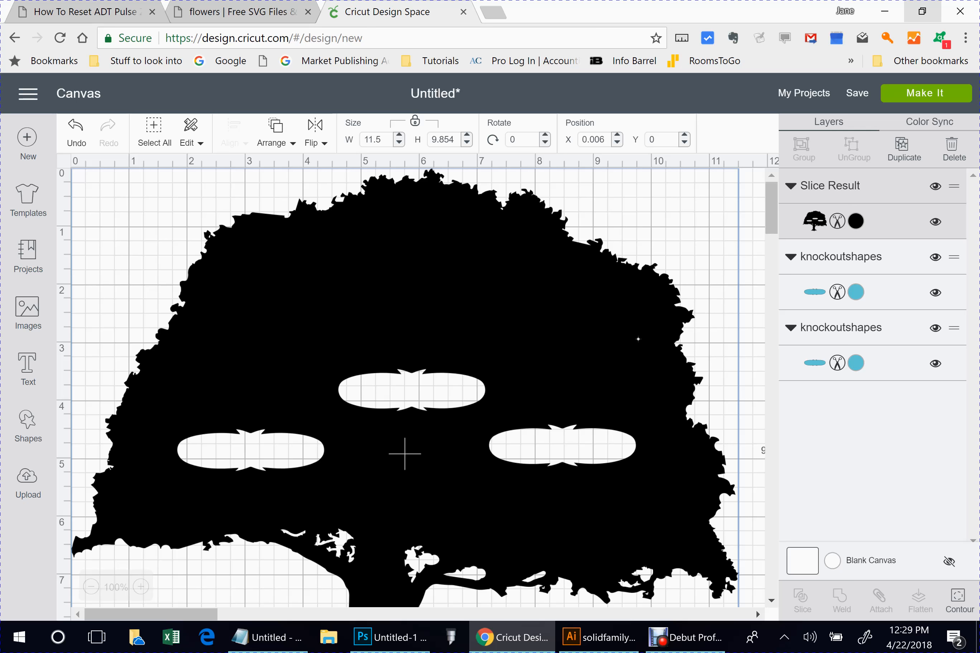
Step: Slice the upper-right light-blue shape out of the tree and delete its black and light-blue leftovers
shift+click(881, 293)
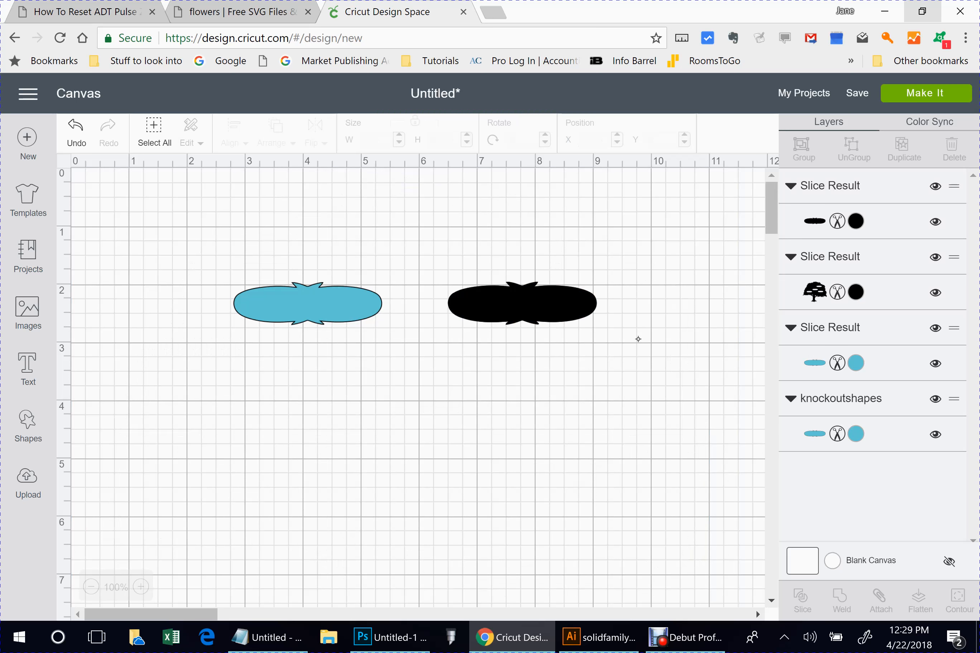
click(522, 304)
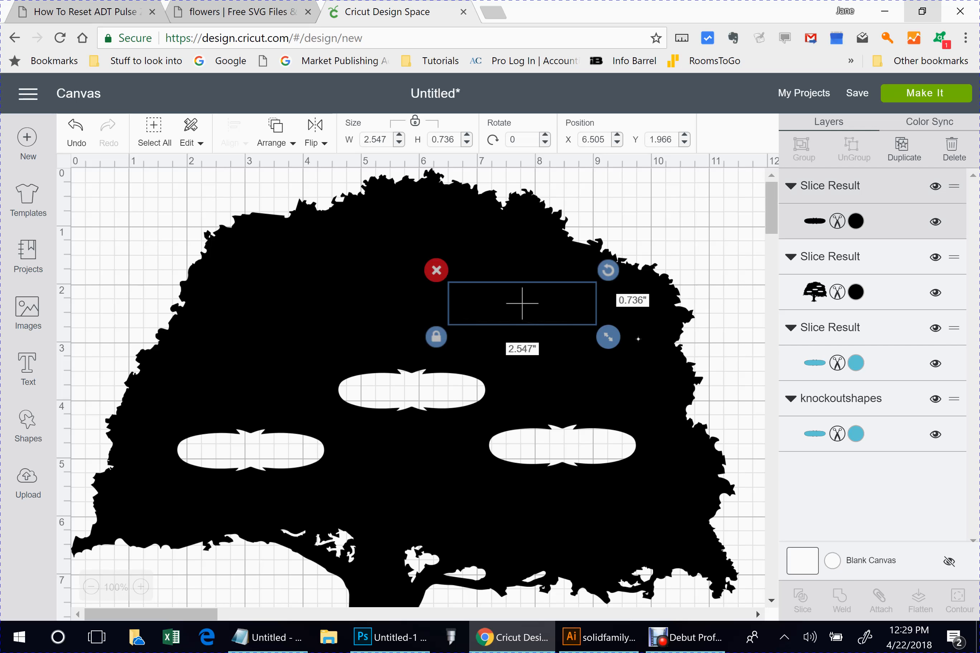
click(437, 270)
click(404, 454)
click(522, 303)
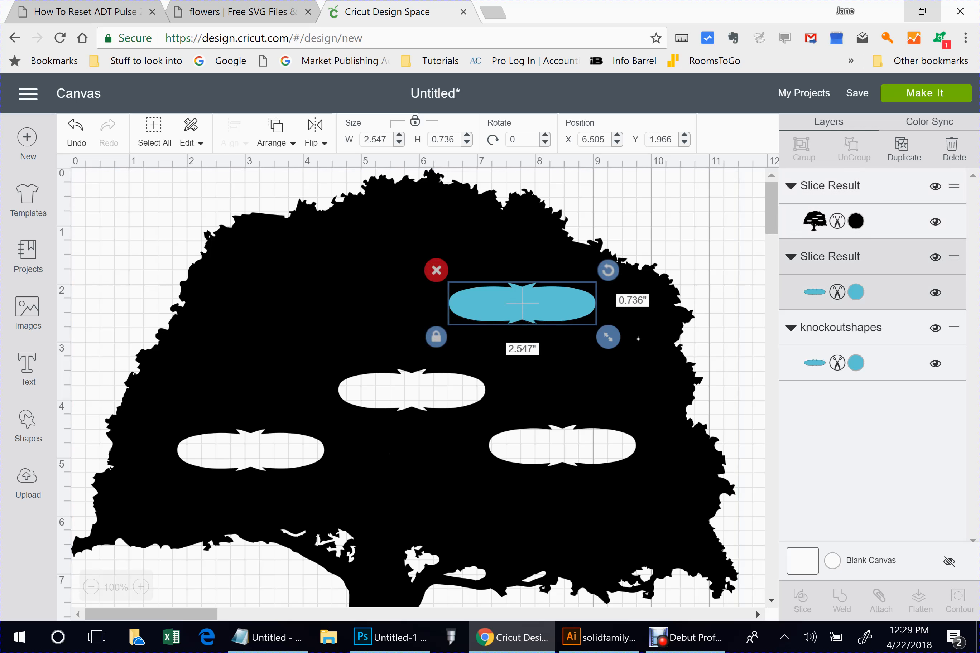
click(436, 270)
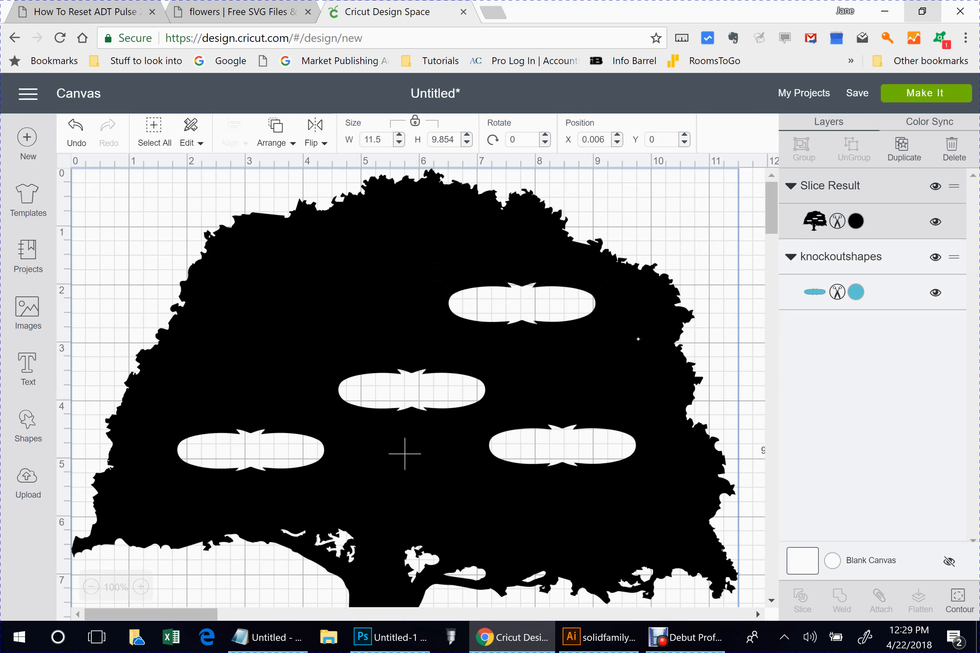
Step: Slice the upper-left light-blue shape out of the tree and delete its black and light-blue leftovers
shift+click(851, 265)
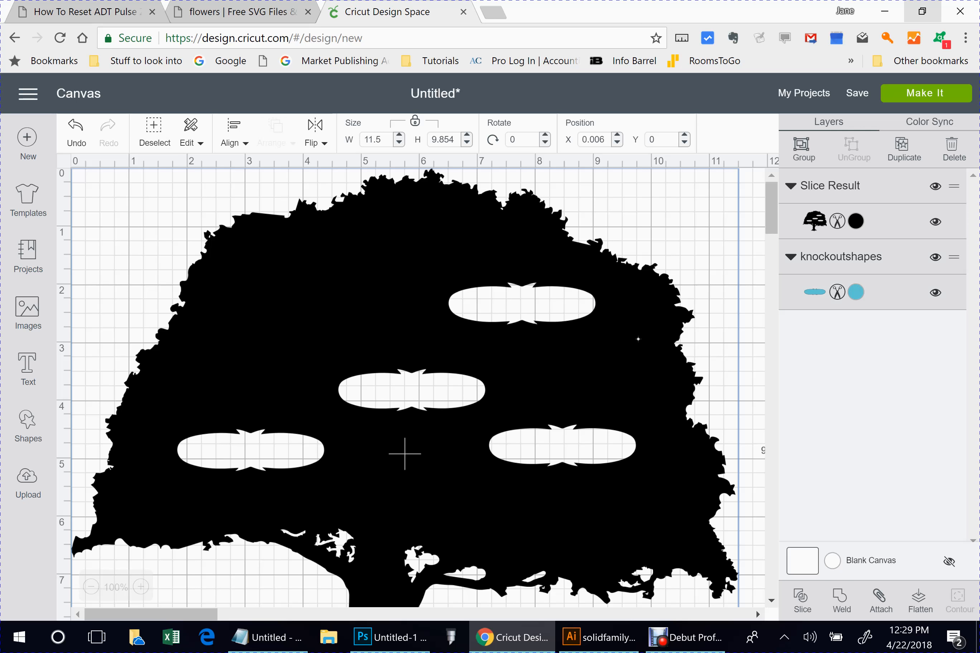
click(395, 181)
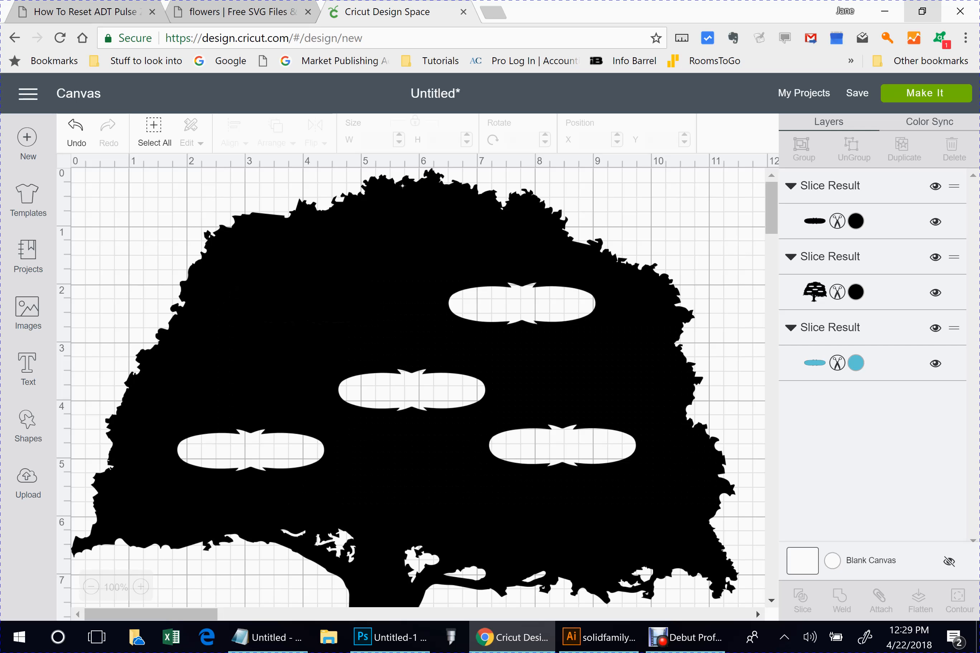
click(307, 305)
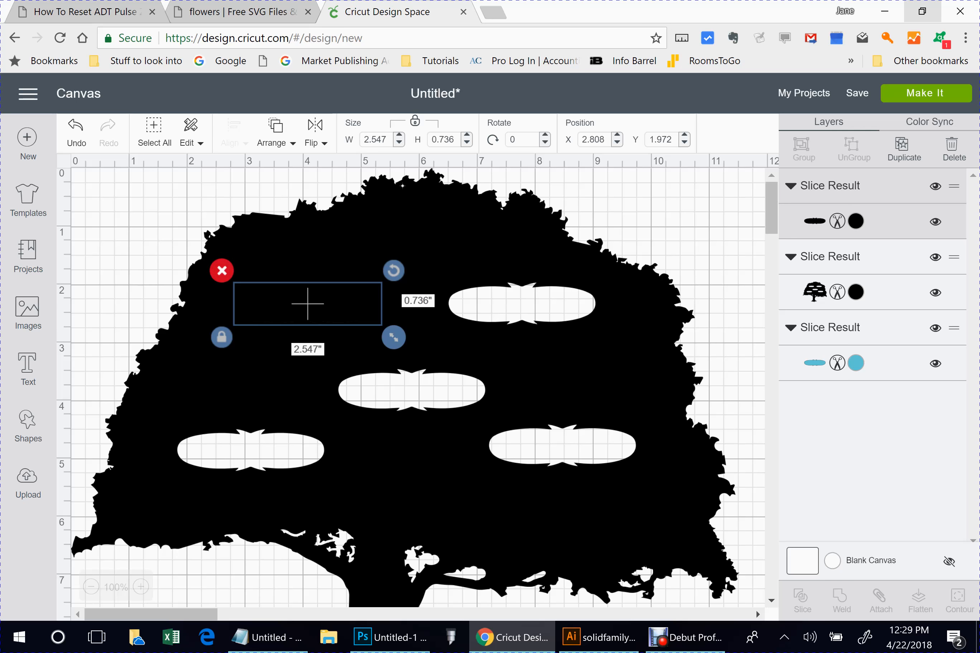
key(Delete)
click(405, 454)
key(Tab)
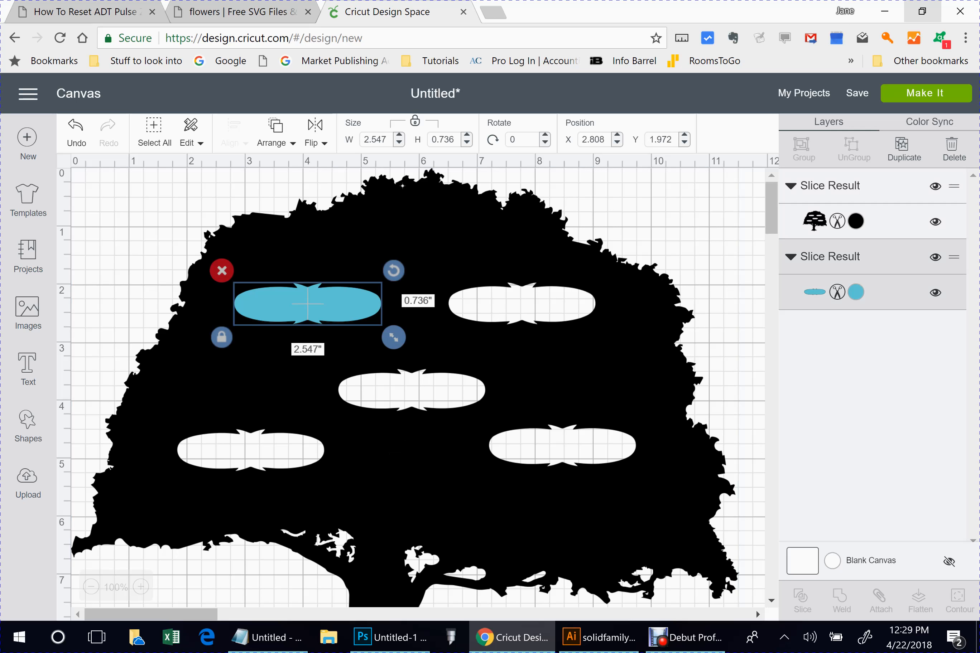
key(Delete)
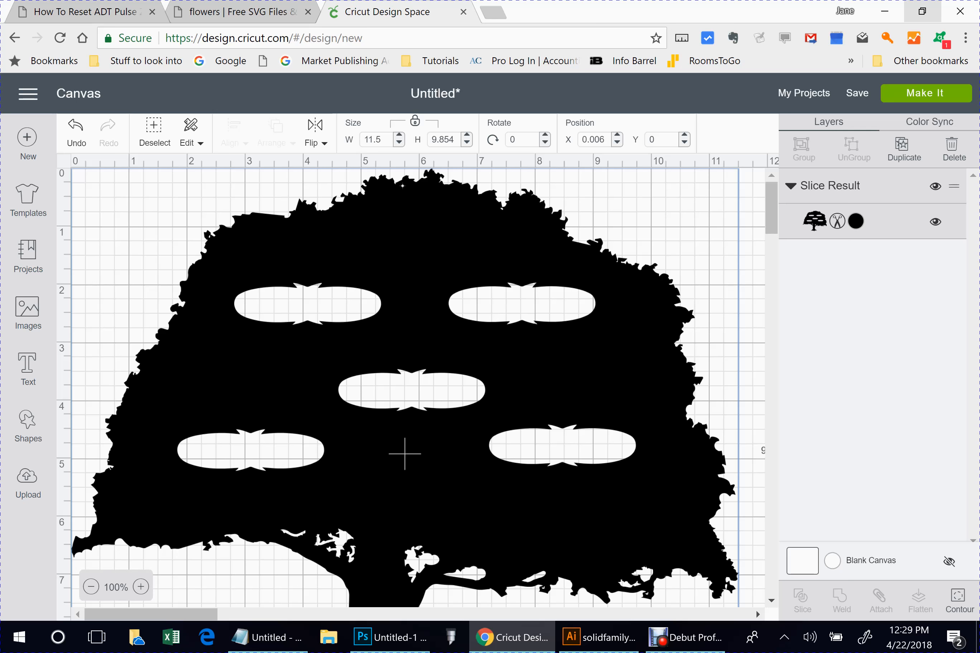
Step: Add a title text with the family's name below the tree in the Cricut Sans font
click(91, 586)
click(91, 586)
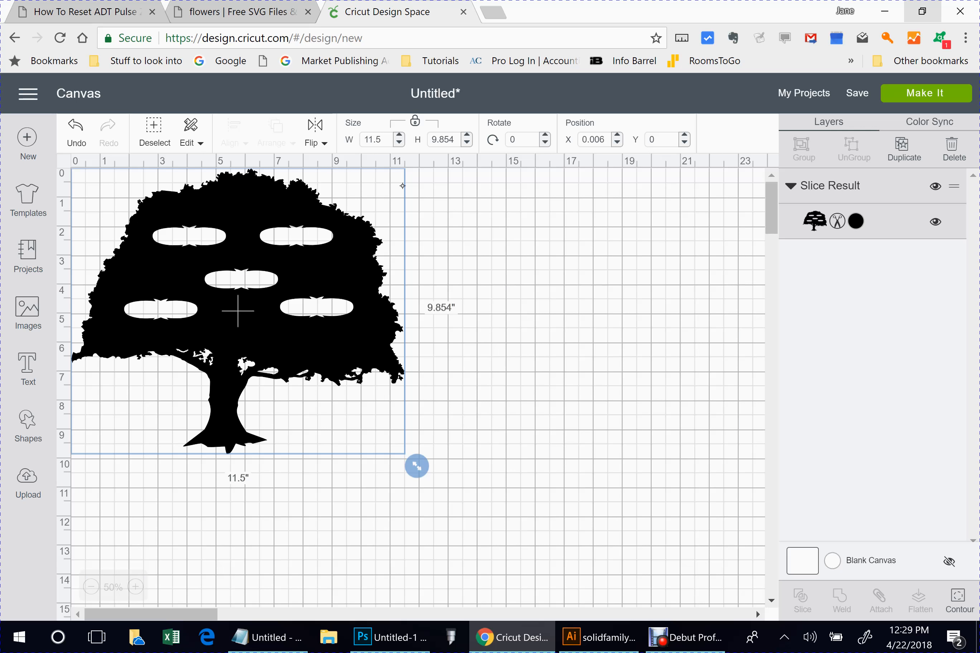
click(26, 366)
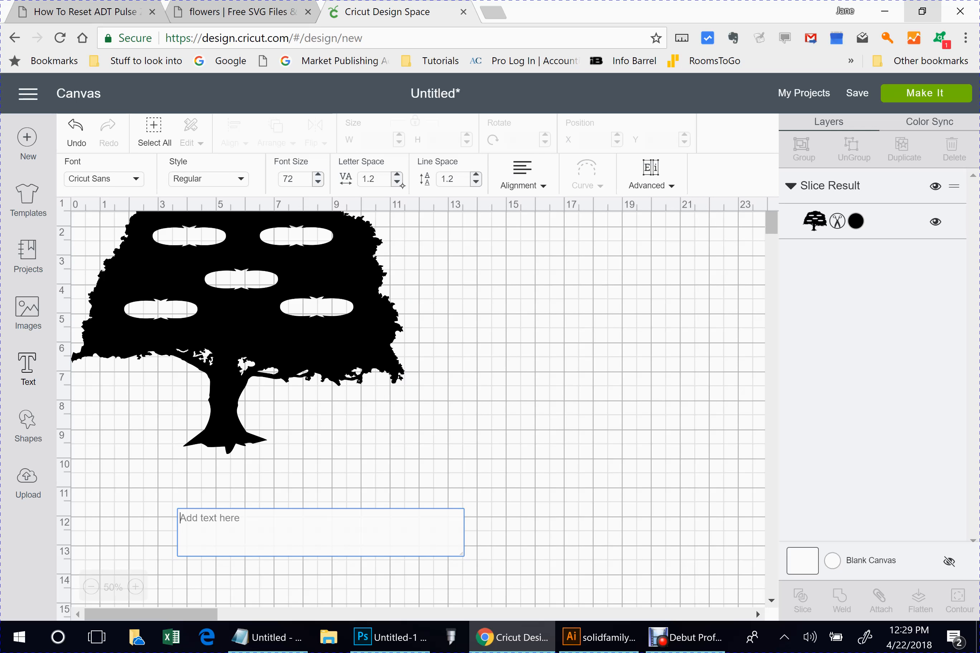
text(Th)
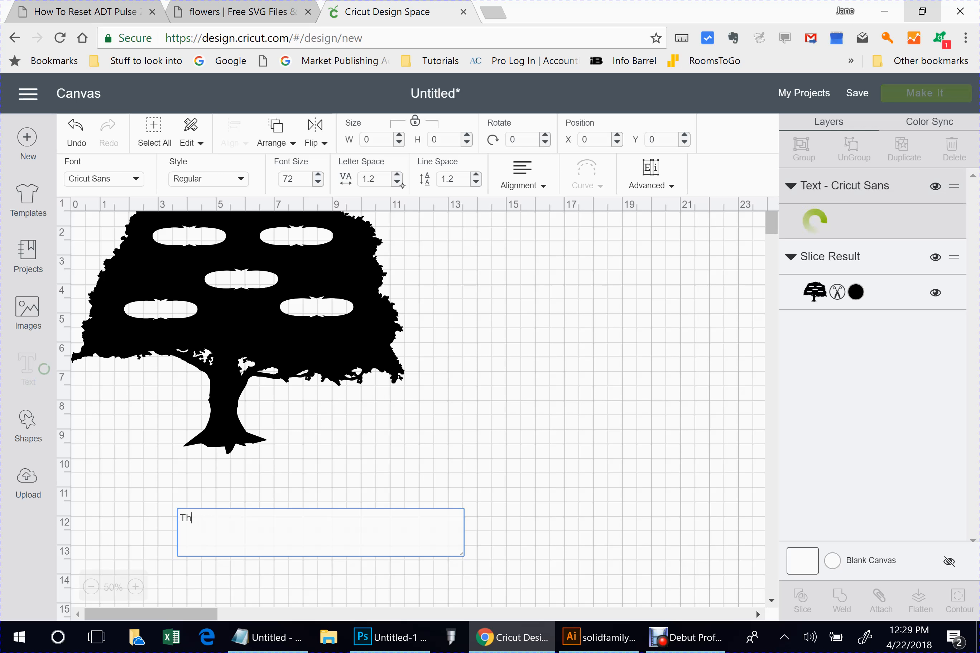
text(e Williams)
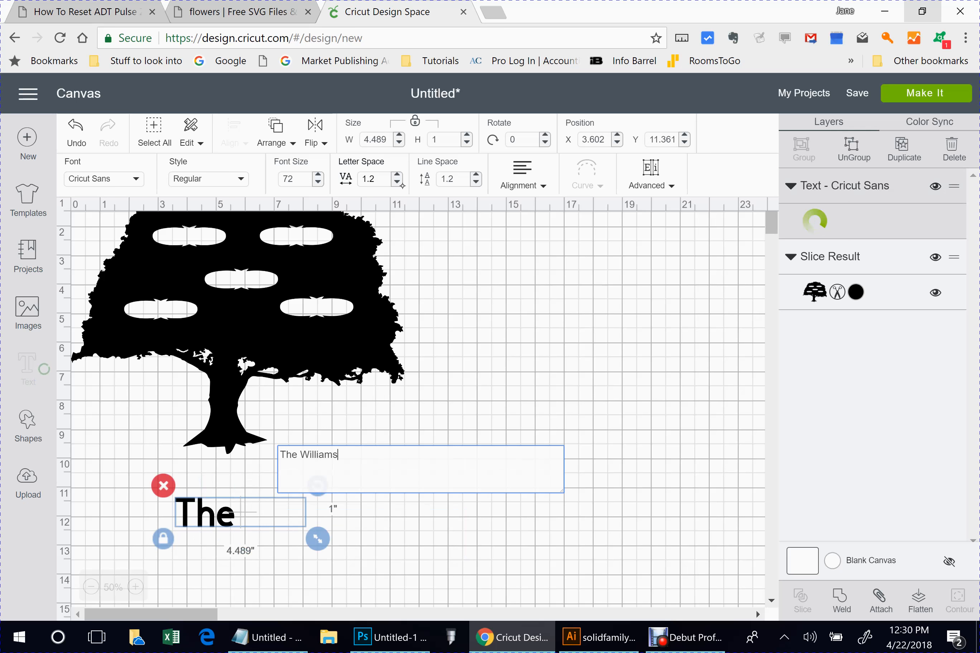
text( Family)
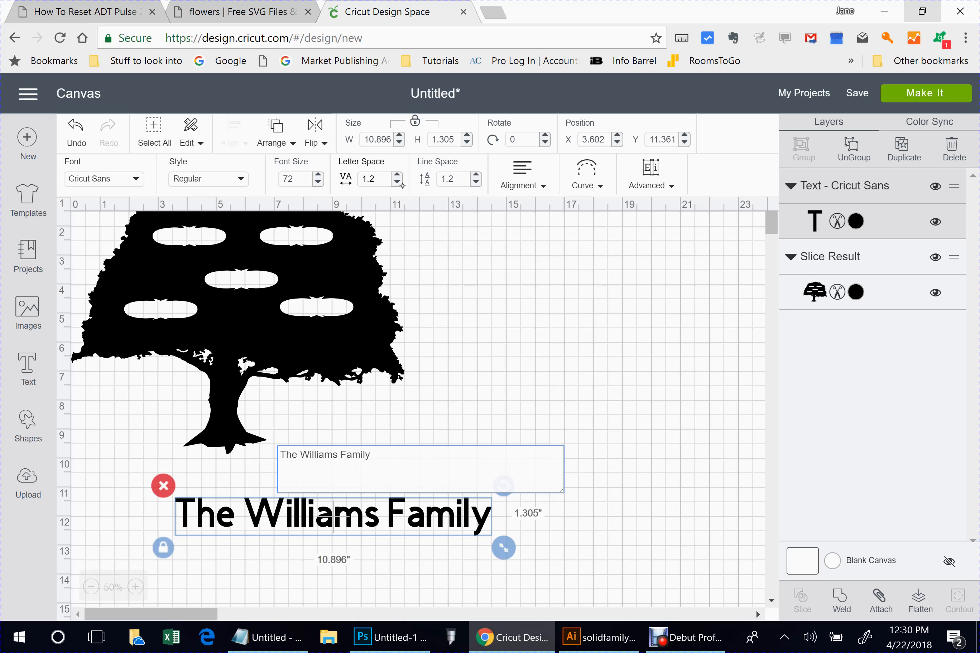
click(611, 380)
Step: Move the family-name title directly beneath the tree and enlarge it to about 11.3 in wide
click(333, 515)
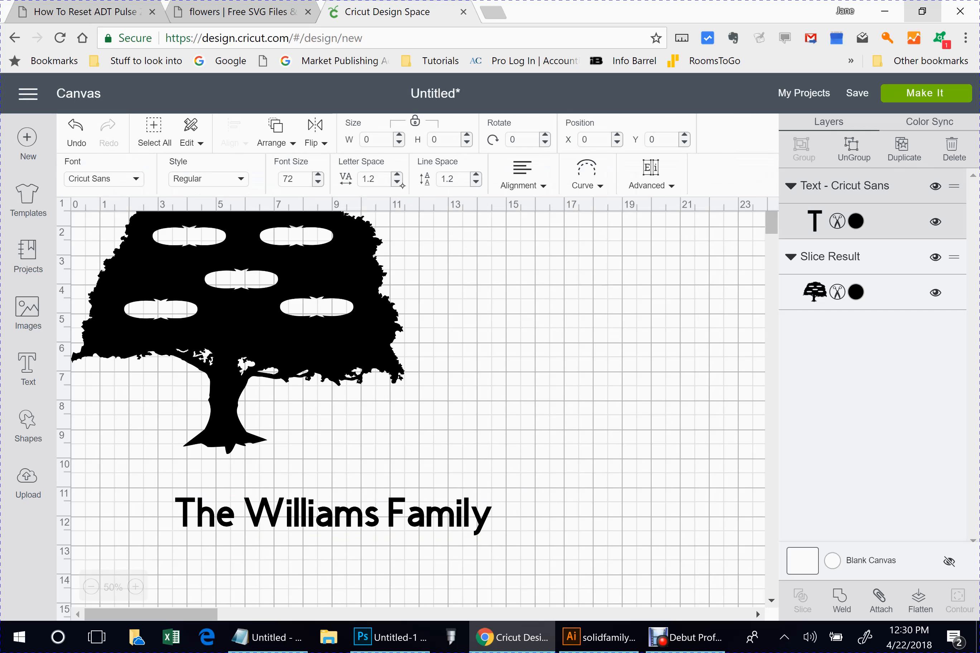
drag(333, 515, 241, 492)
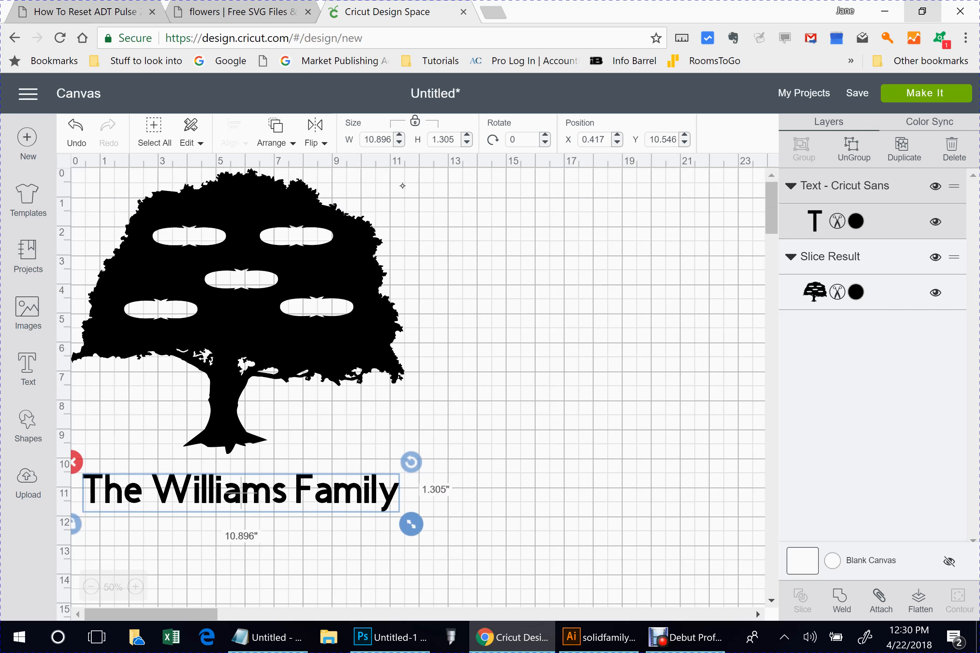
right_click(402, 186)
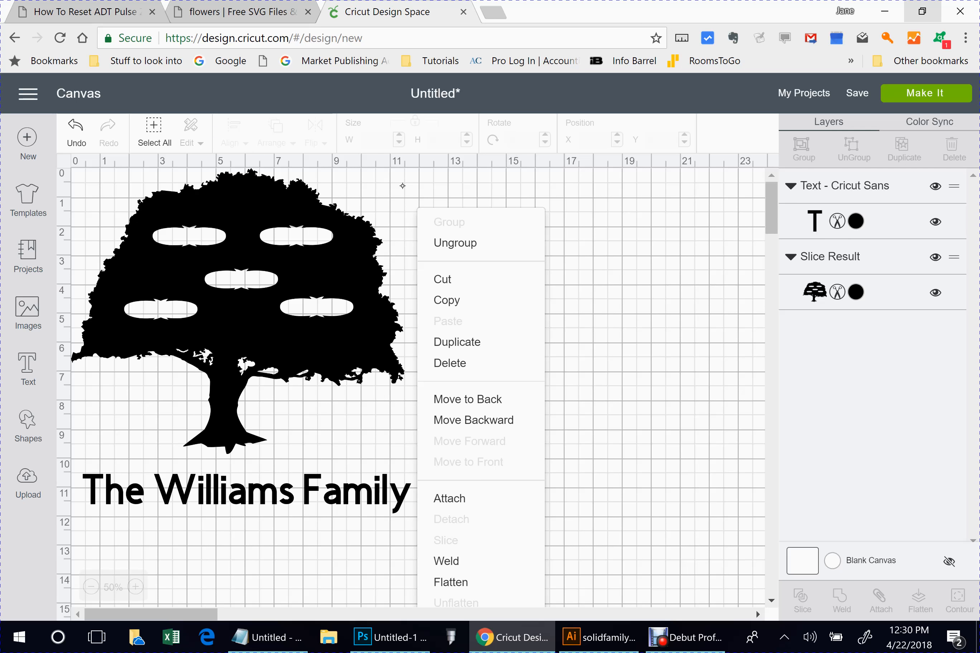
Step: Curve the family-name title into a shallow arc with its middle bowing downward
click(654, 198)
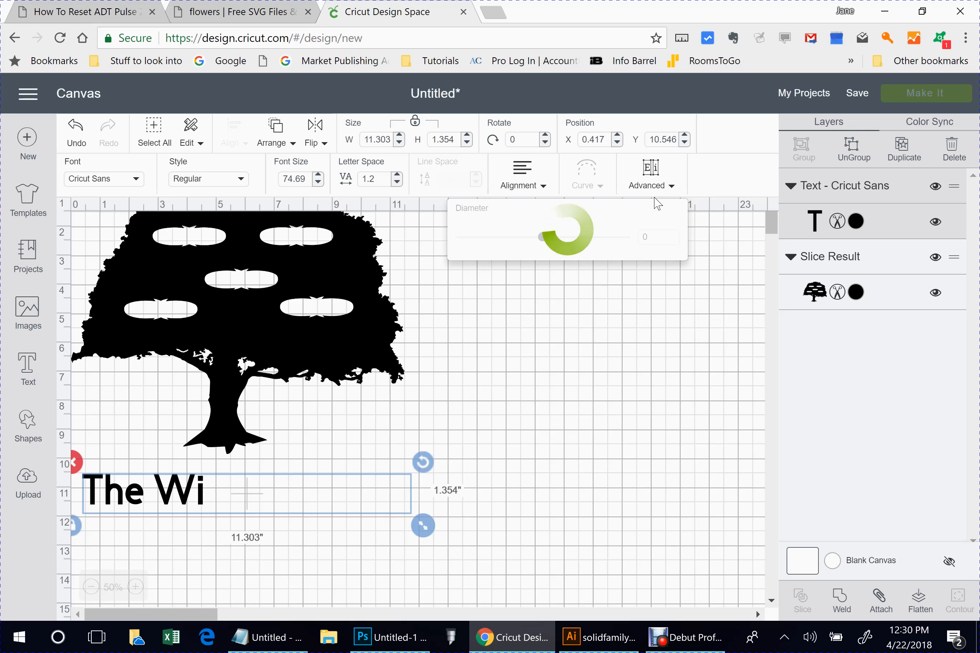
text(ll)
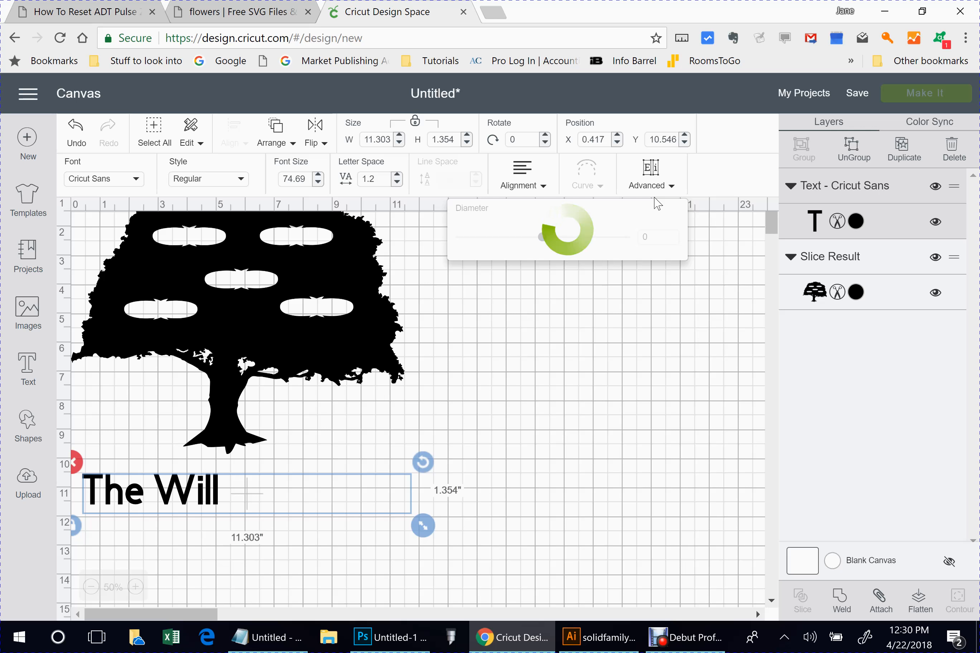
text(iams Family)
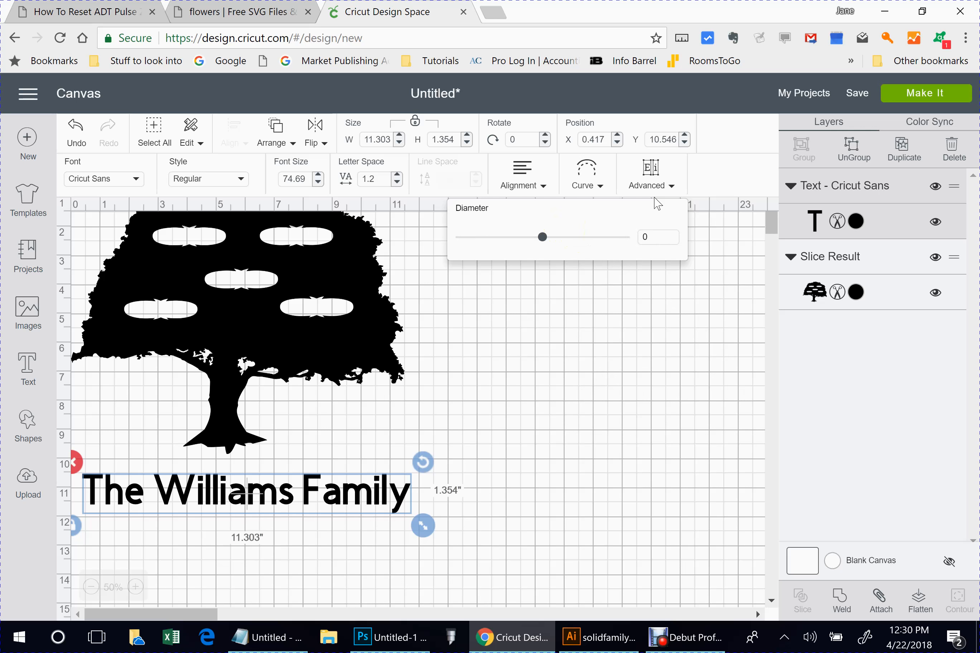
drag(542, 237, 520, 236)
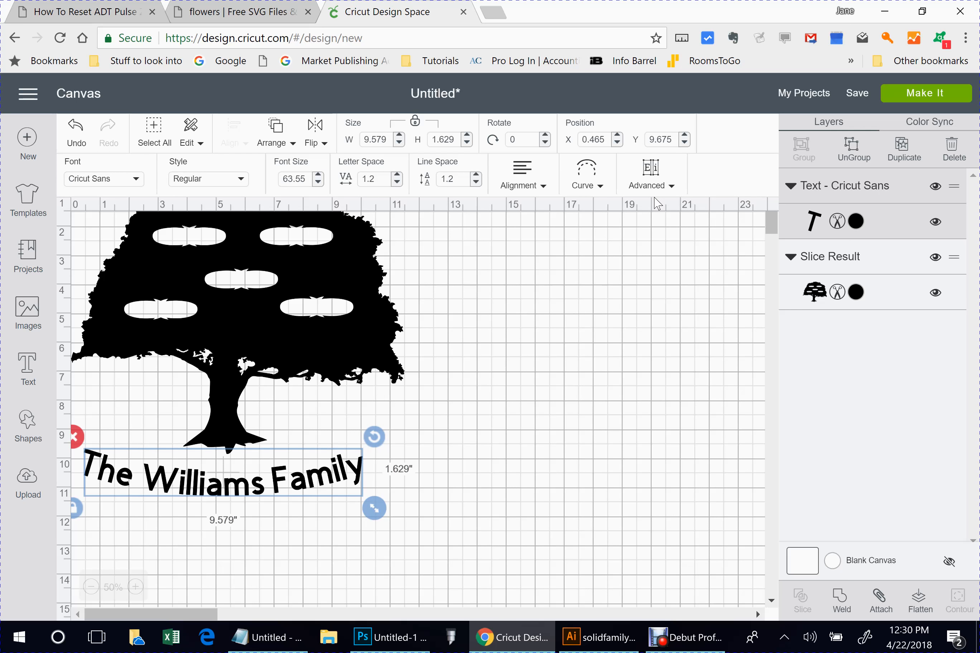
Step: Set the curved family-name title's width to 8 in with its proportions locked
click(386, 139)
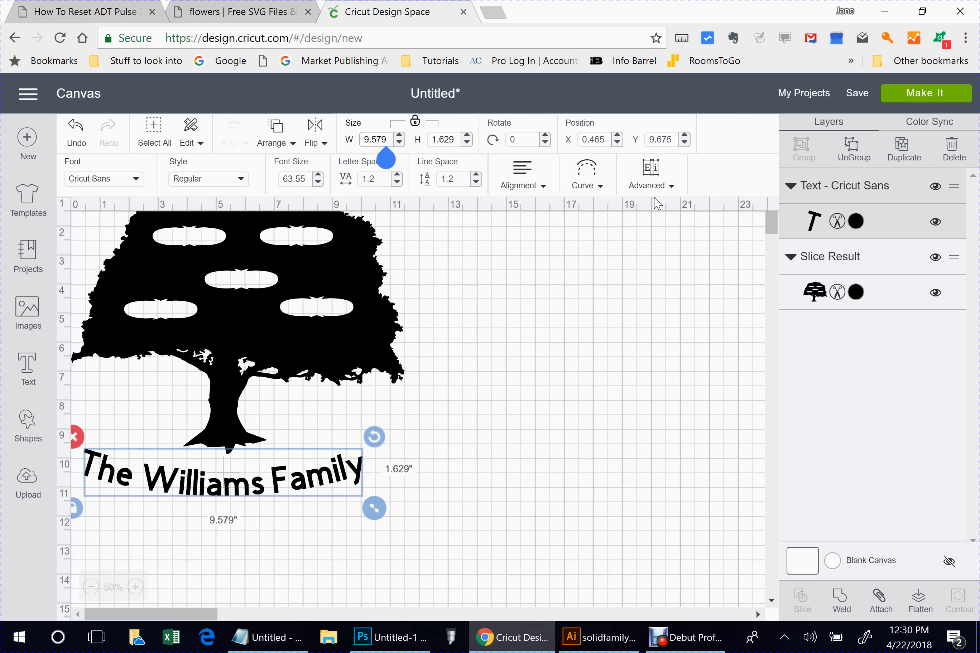
key(BackSpace)
key(BackSpace)
key(BackSpace)
key(BackSpace)
key(BackSpace)
text(8.)
key(Tab)
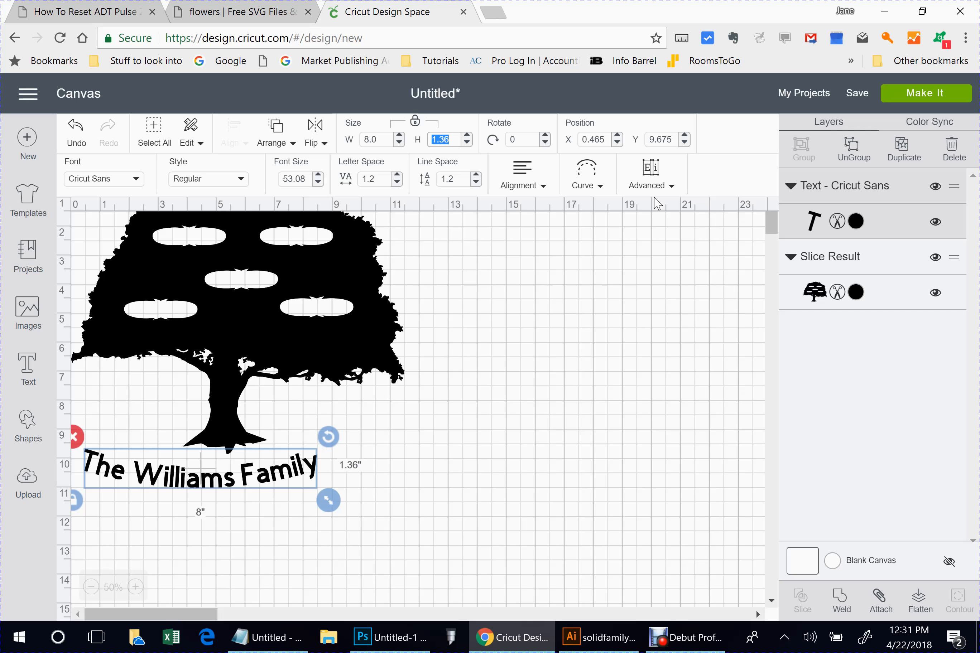
Step: Position the curved title under the trunk at about X 1.75, Y 9.92 and attach it to the tree
drag(200, 468, 216, 488)
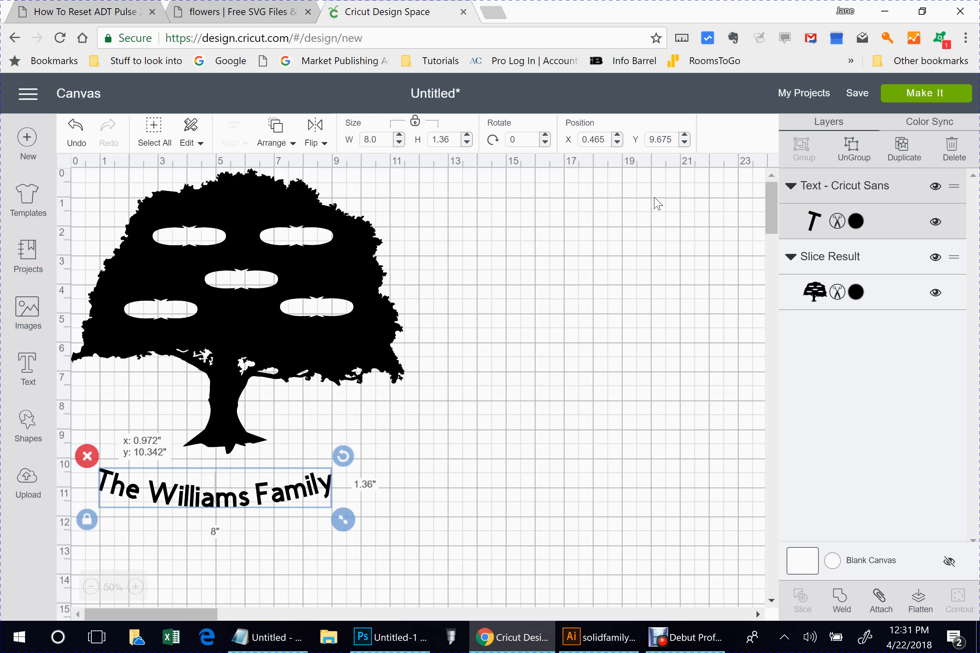
drag(216, 488, 220, 488)
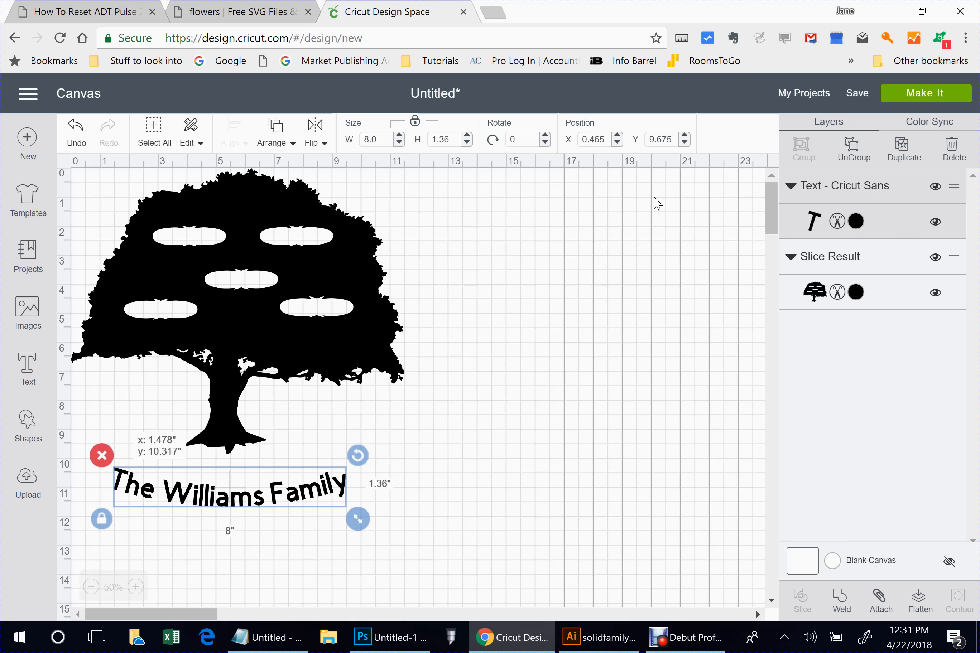
drag(220, 487, 229, 475)
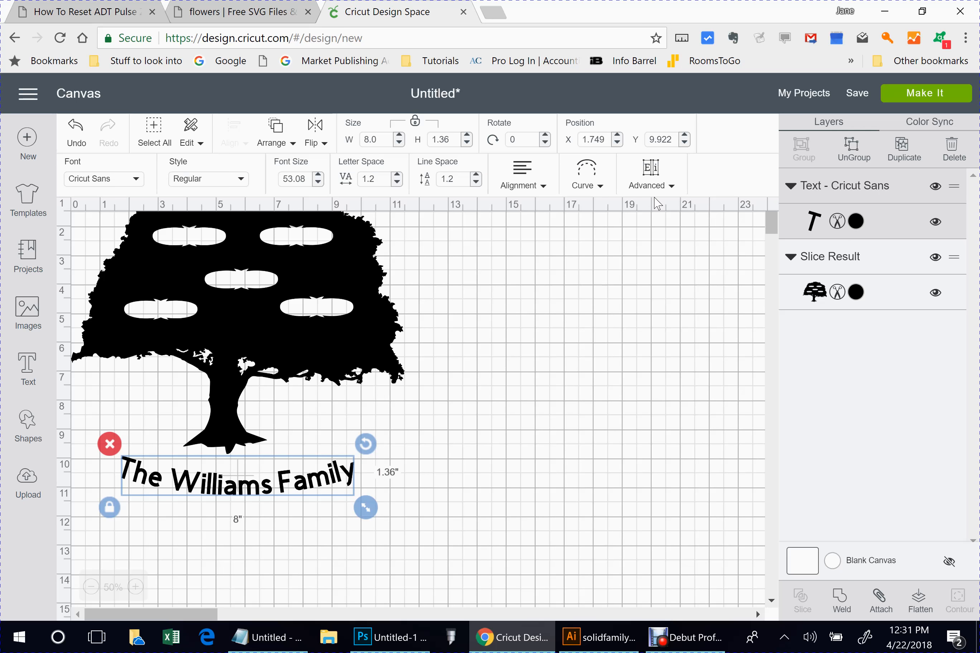
key(ctrl+a)
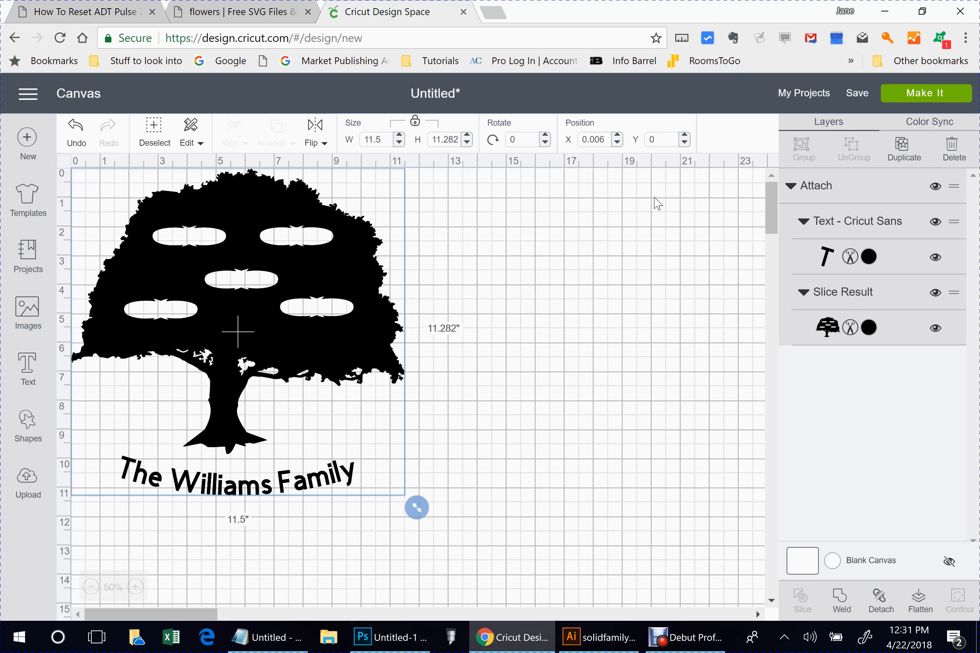
Step: Add a new text line reading "Mom" in Cricut Sans over the tree
scroll(657, 203, up, 1)
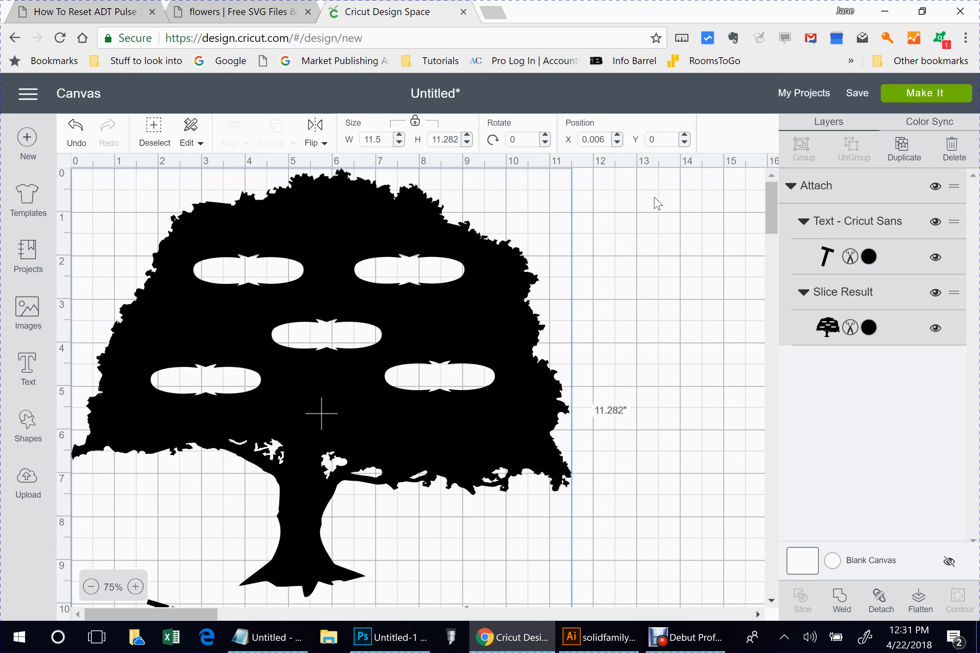
scroll(657, 203, up, 1)
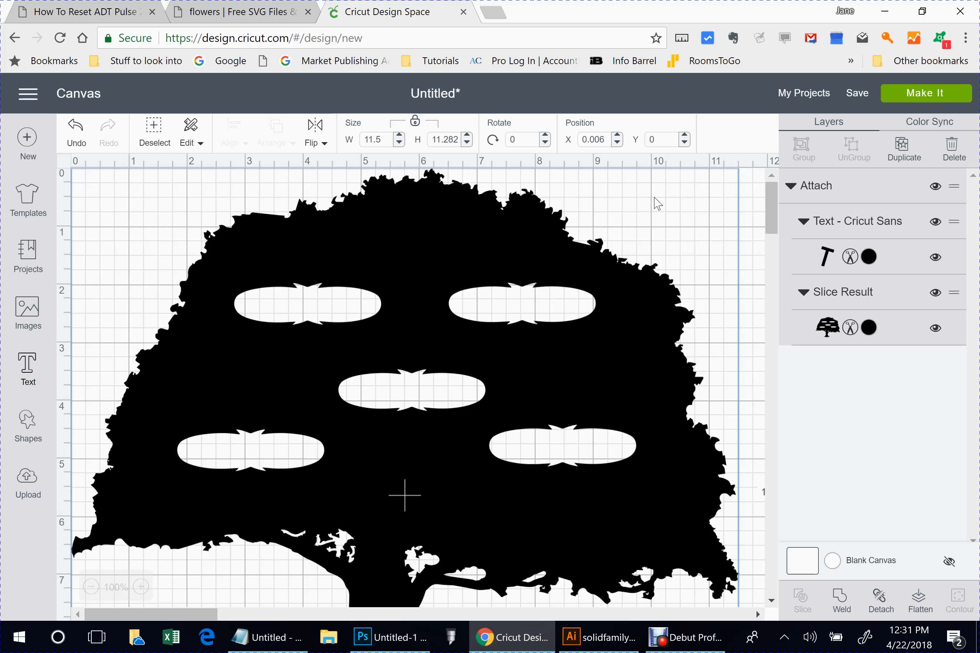
key(t)
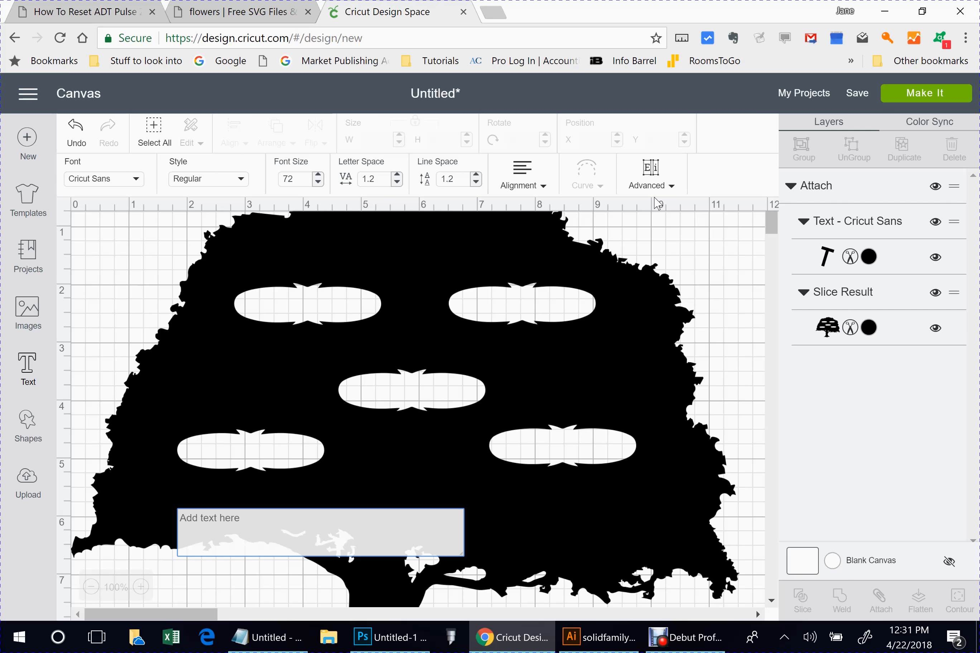
text(Mom)
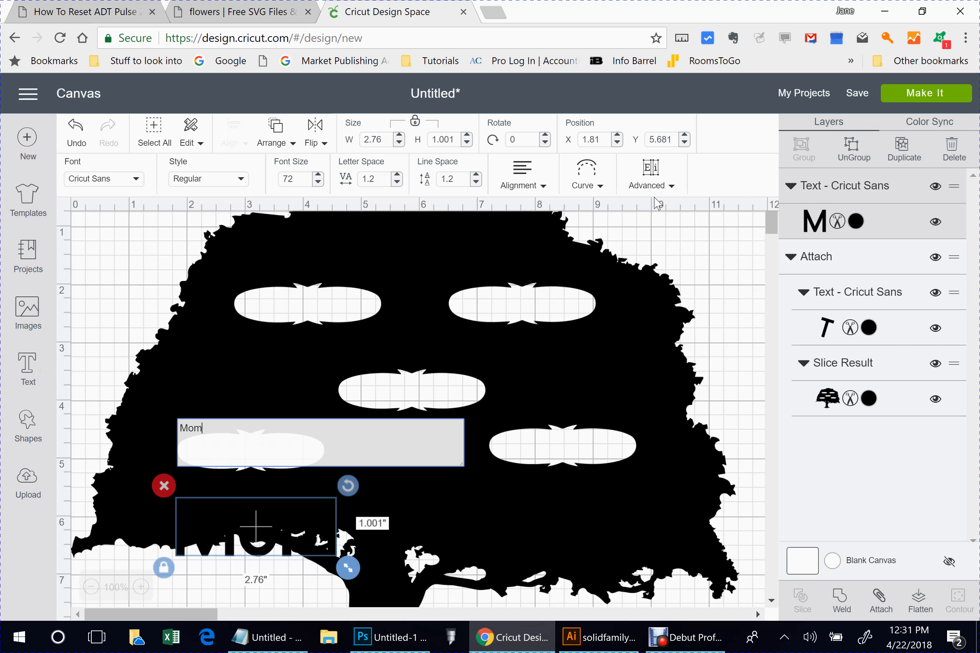
Step: Scale the "Mom" text to about 1.45 in wide and center it inside the upper-left name-plate opening
drag(348, 568, 313, 555)
drag(238, 520, 315, 304)
drag(391, 339, 351, 324)
drag(352, 324, 350, 323)
drag(295, 296, 302, 303)
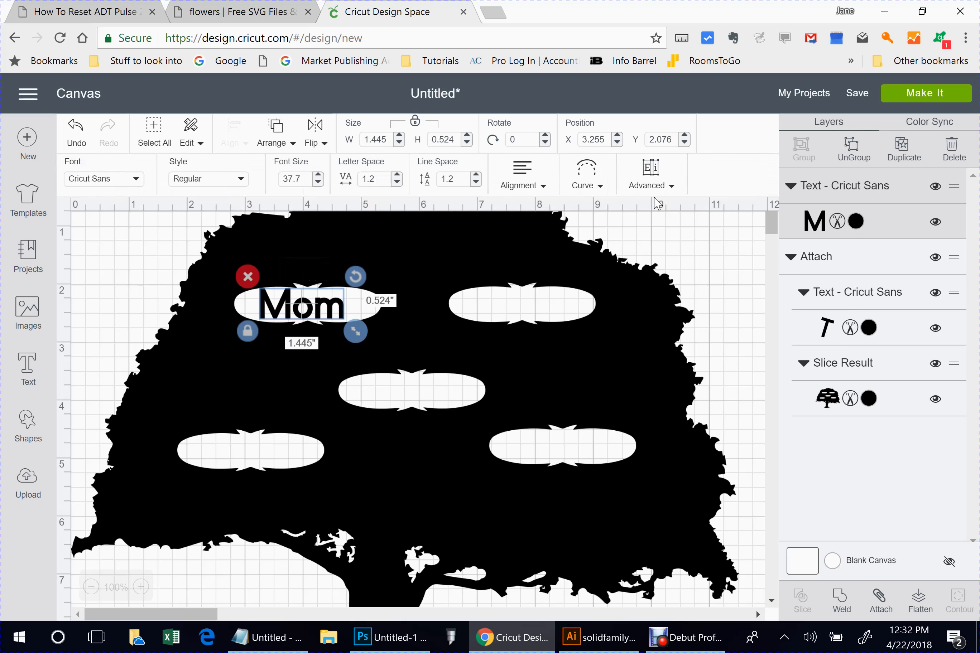
Step: Scale the "Mom" text to about 1.25 in wide, centered in its opening, and attach it to the tree
drag(355, 330, 314, 307)
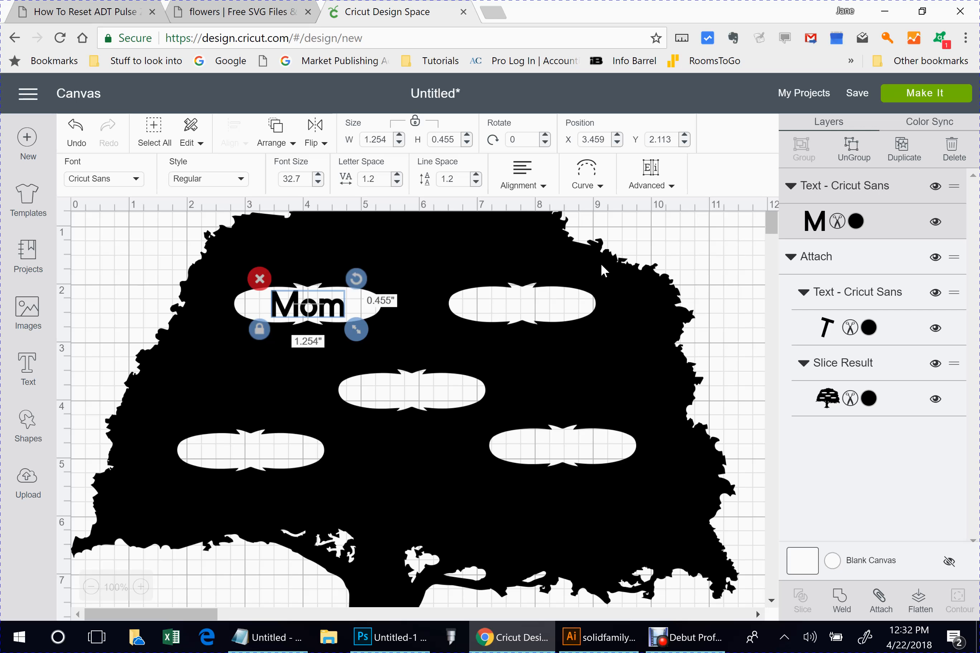
key(ctrl+a)
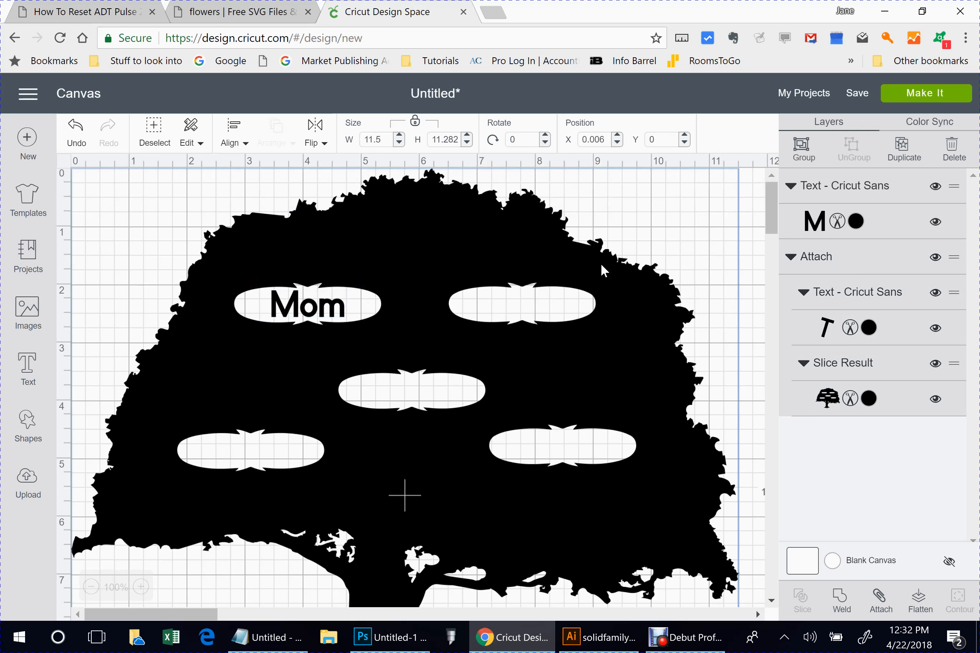
key(ctrl+alt+a)
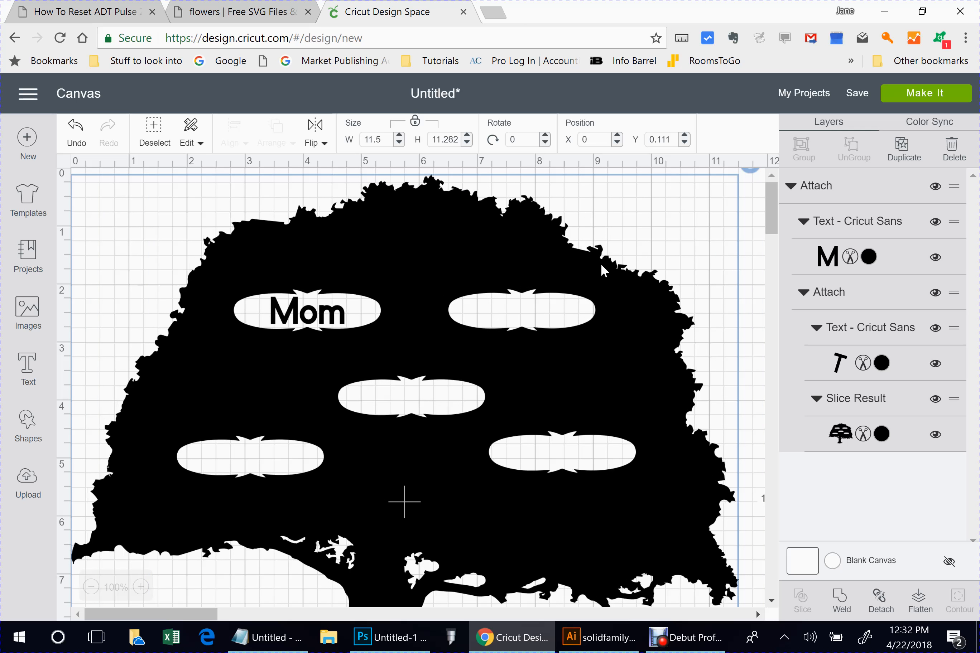
Step: Add the text "Dad", scale it to about 1.58 in wide and place it over the upper-right opening
key(t)
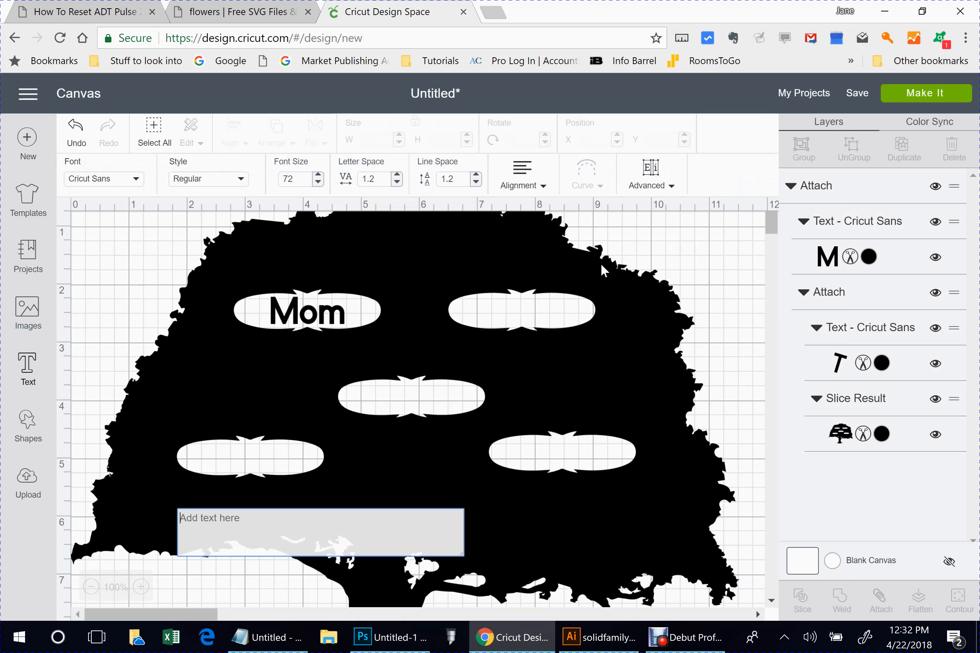
text(Dad)
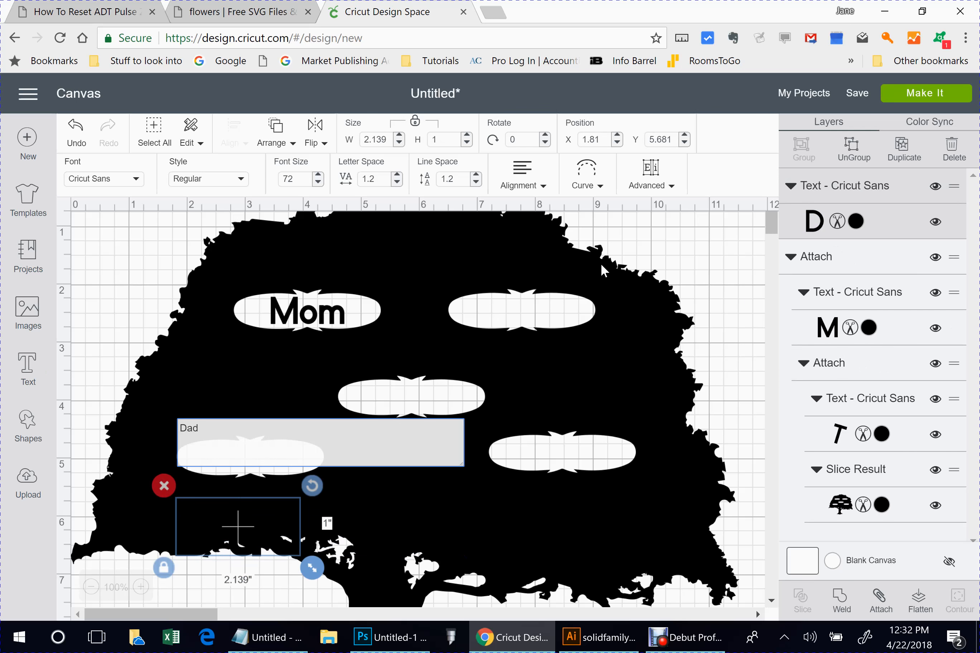
drag(311, 567, 280, 553)
drag(221, 519, 527, 305)
drag(602, 266, 601, 265)
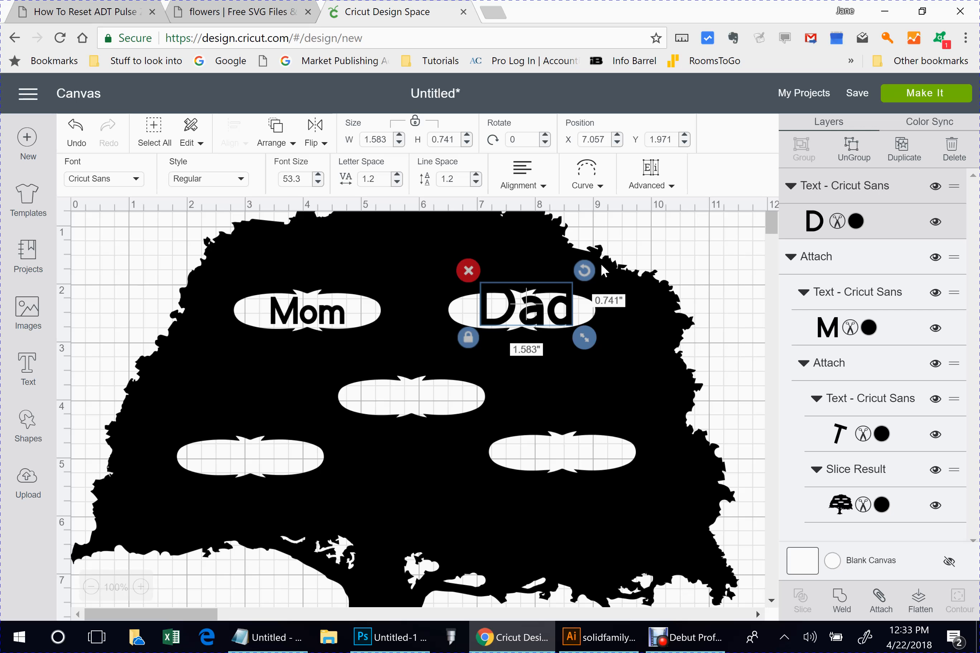
Step: Set the "Dad" text's font size to 32.7 and center it in its opening at about X 7.3, Y 2.19
click(297, 179)
key(BackSpace)
key(BackSpace)
key(BackSpace)
key(BackSpace)
text(32.7)
key(Tab)
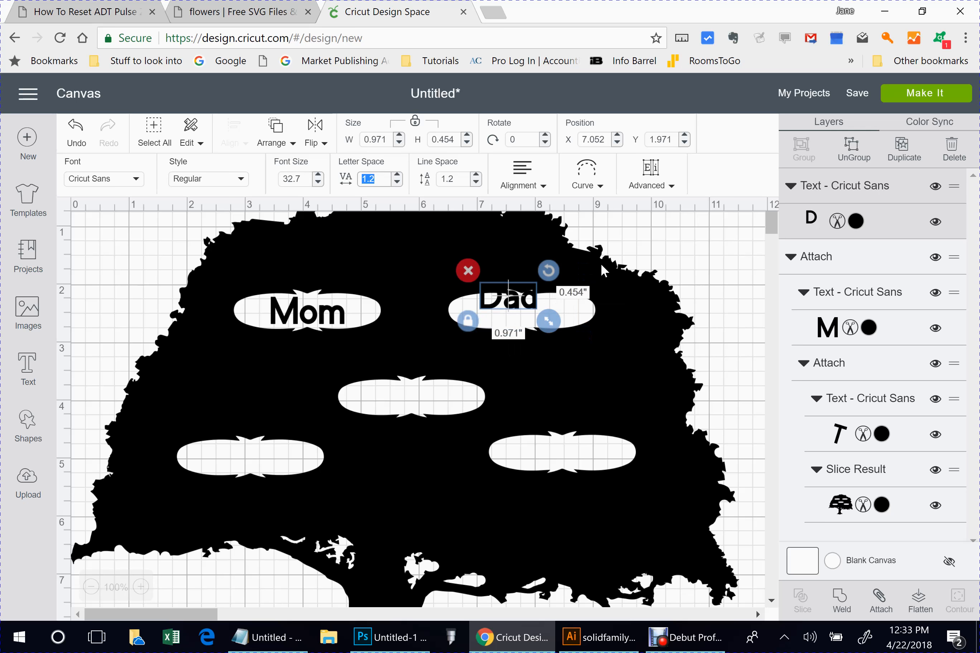
drag(508, 298, 522, 311)
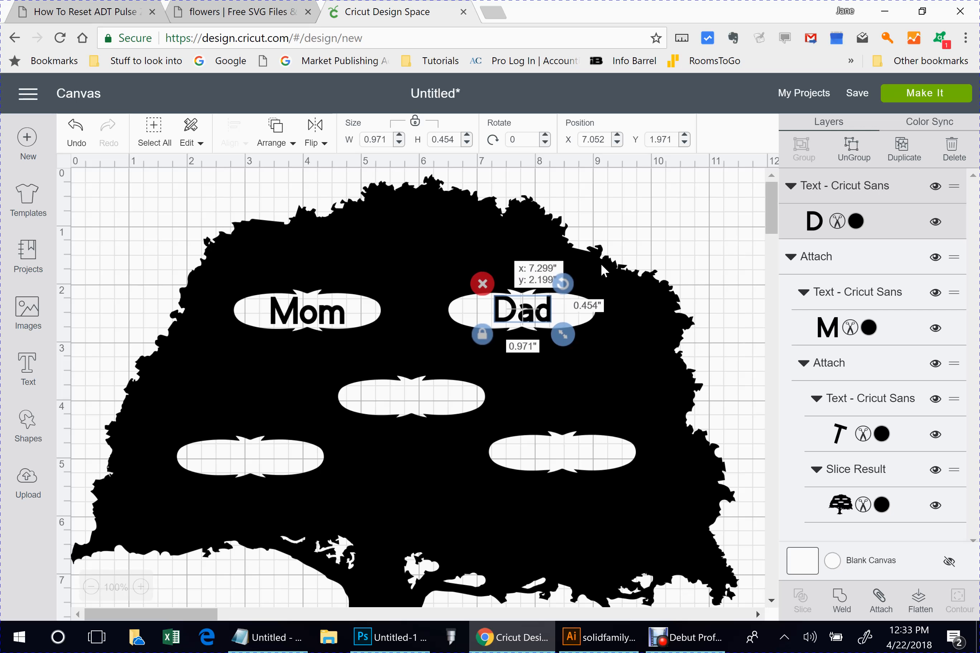
drag(603, 270, 603, 270)
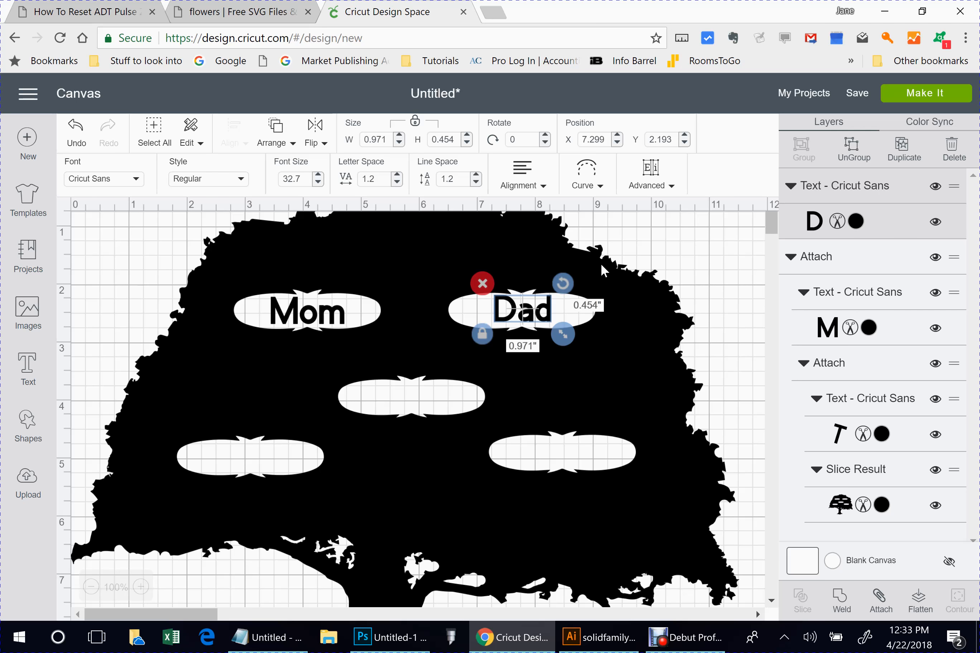
click(604, 270)
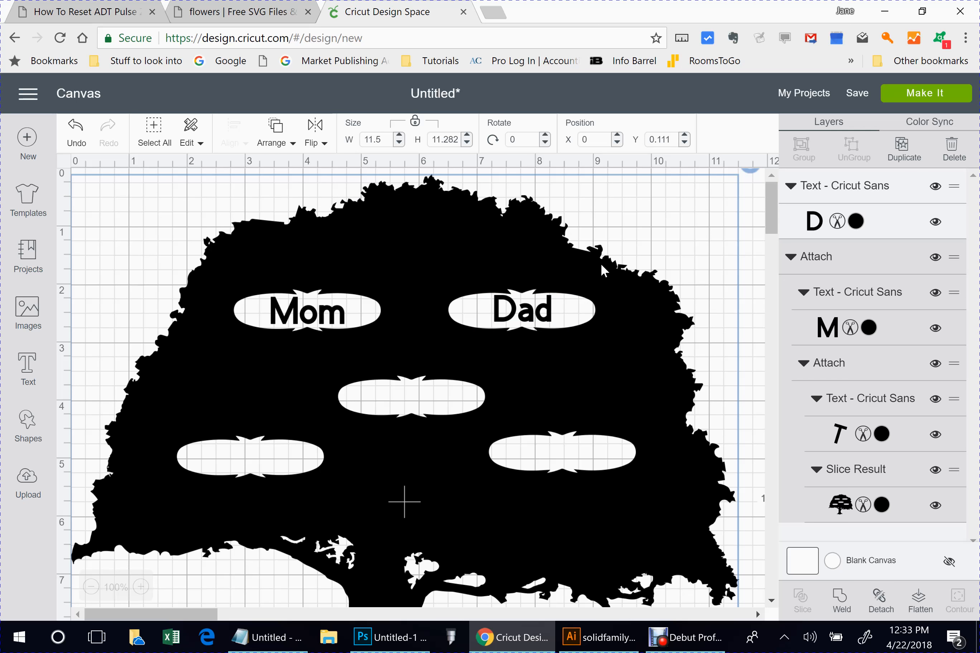
click(828, 327)
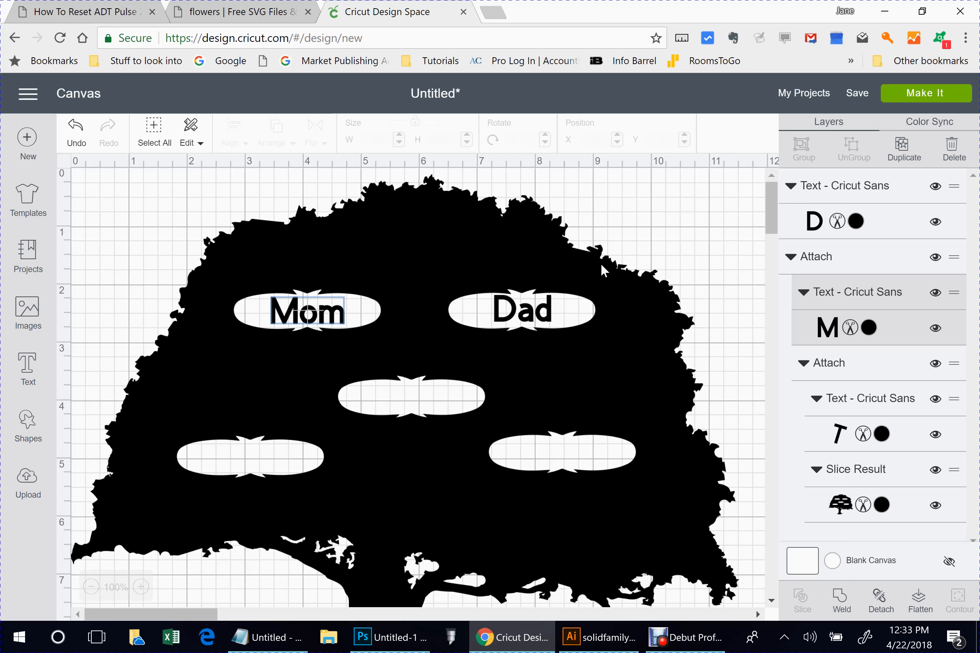
click(404, 502)
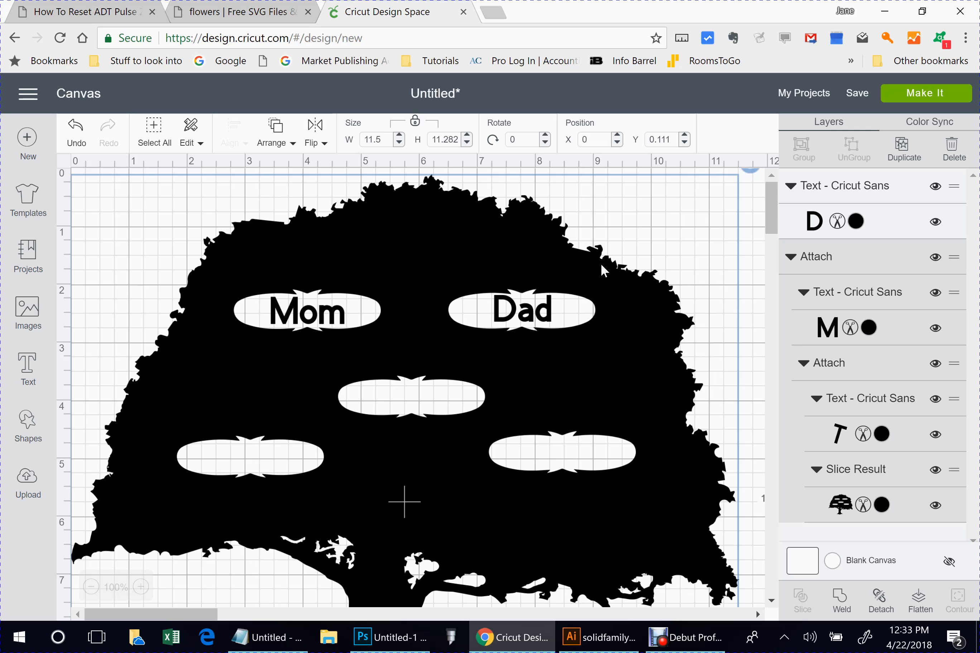
drag(604, 270, 604, 269)
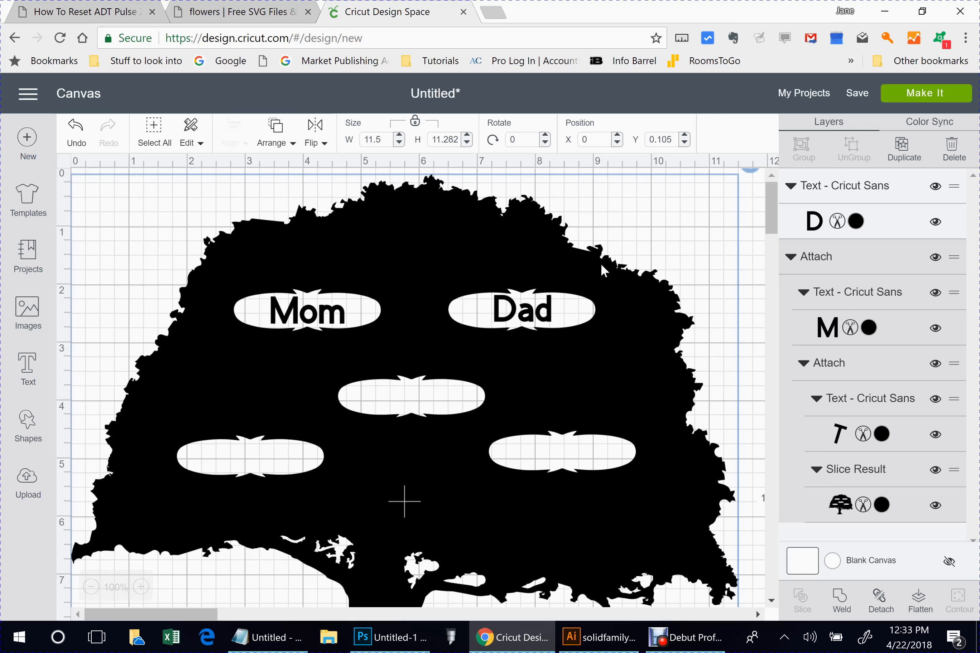
double_click(602, 265)
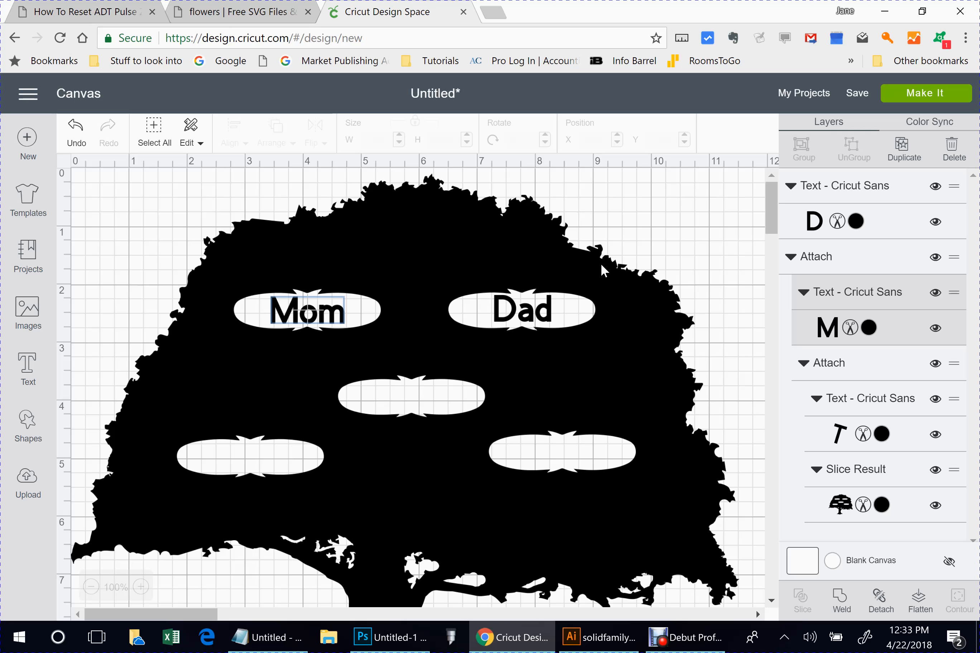
click(604, 269)
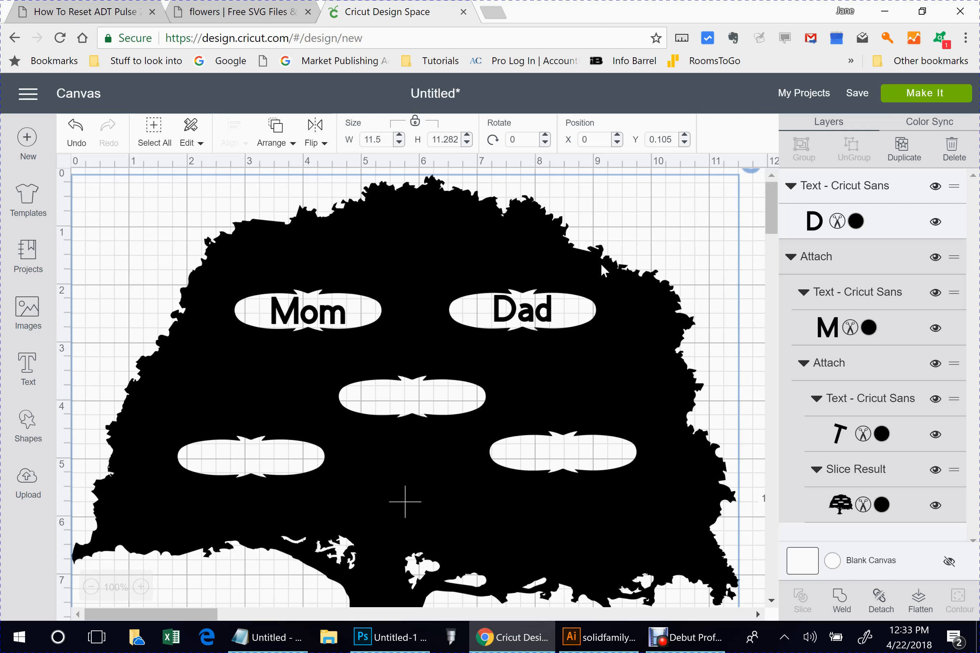
drag(603, 269, 603, 270)
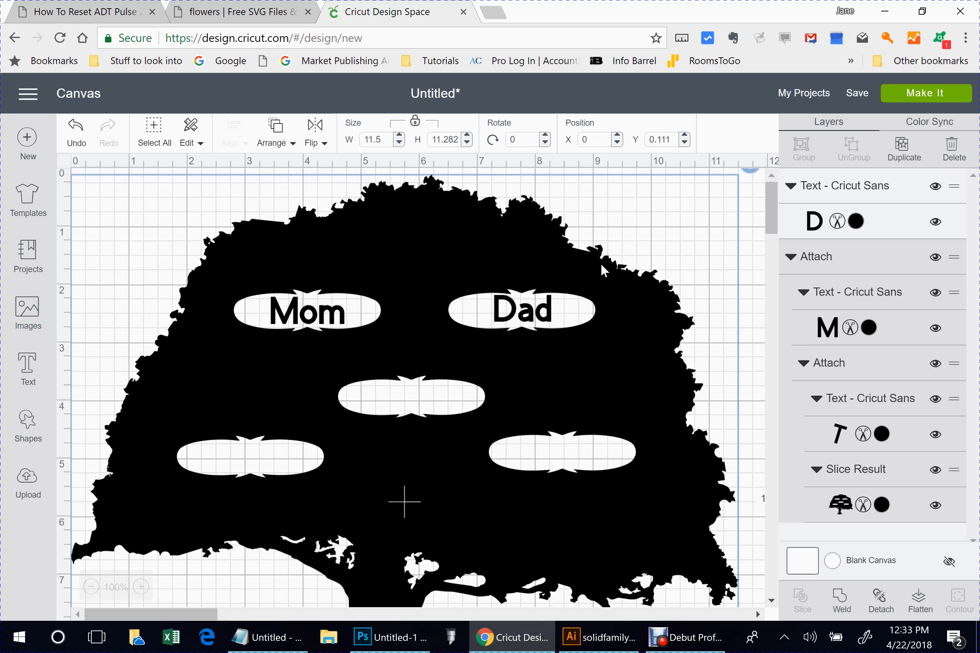
Step: Set the "Dad" text's font size to 35.7 and apply Attach to it
click(523, 310)
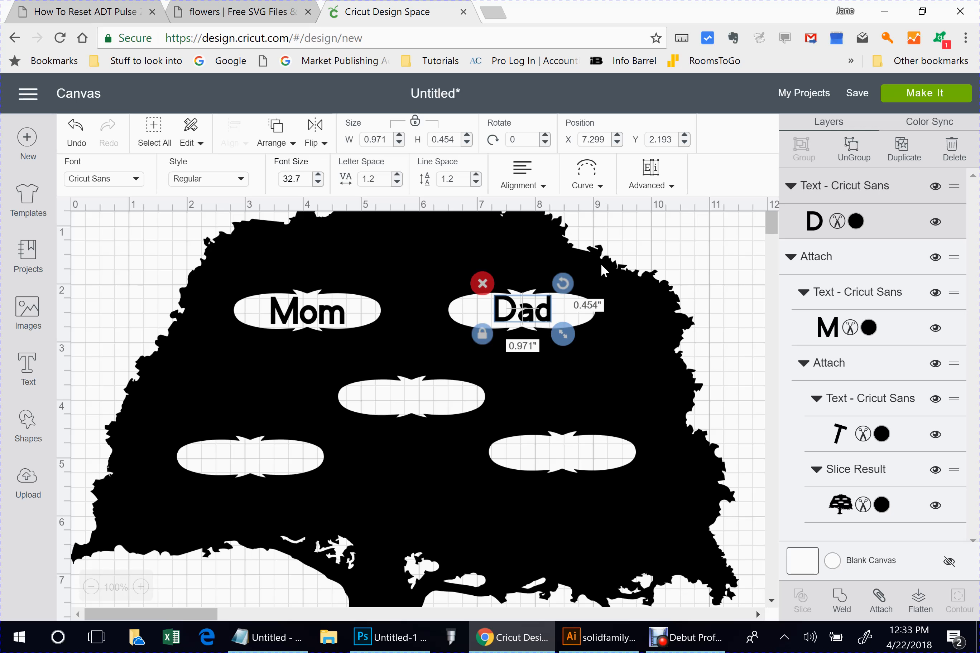
click(299, 179)
key(BackSpace)
key(BackSpace)
text(35.7)
key(Tab)
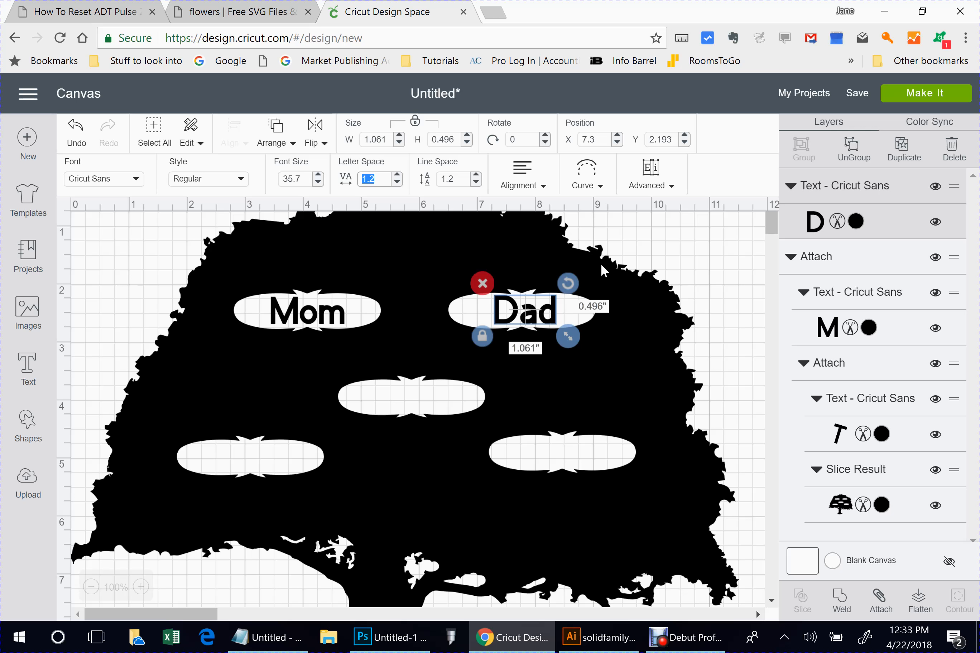
key(Return)
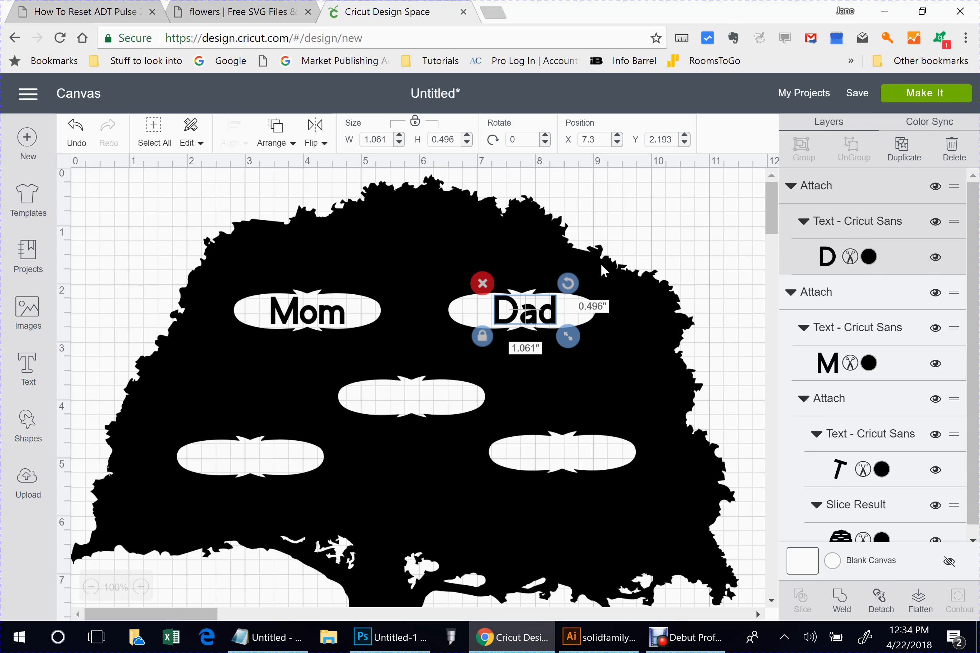
Step: Undo the tree's shift and attach all the artwork together so "Dad" is fixed to the tree
click(401, 503)
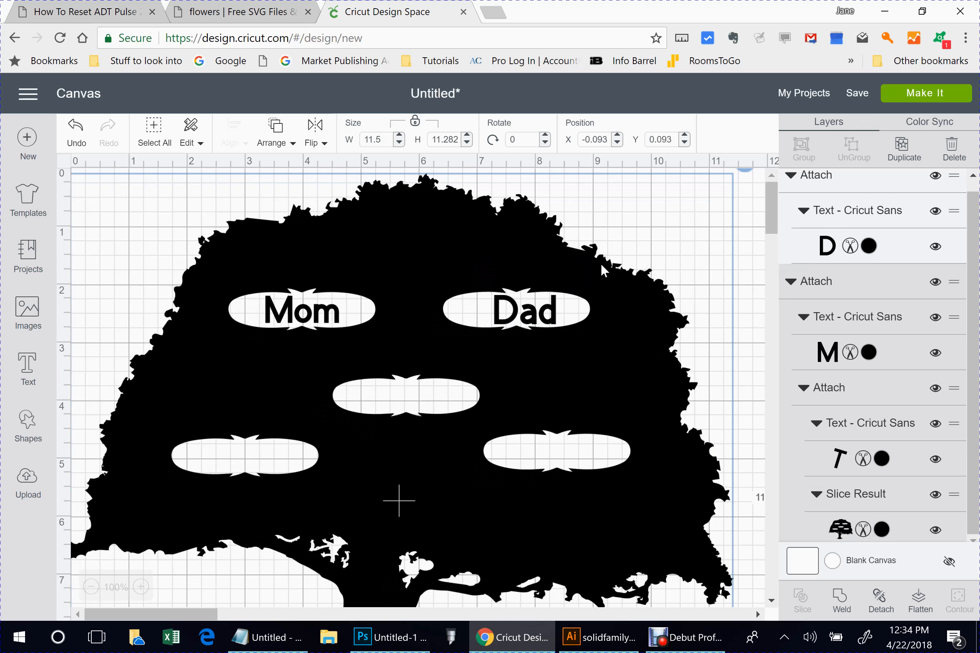
key(ctrl+z)
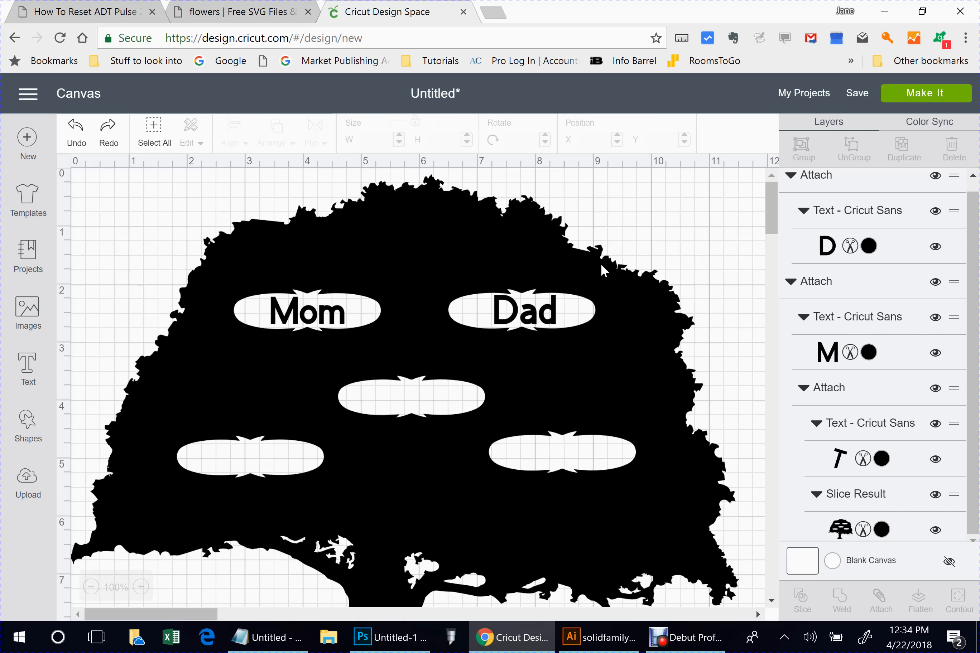
key(ctrl+a)
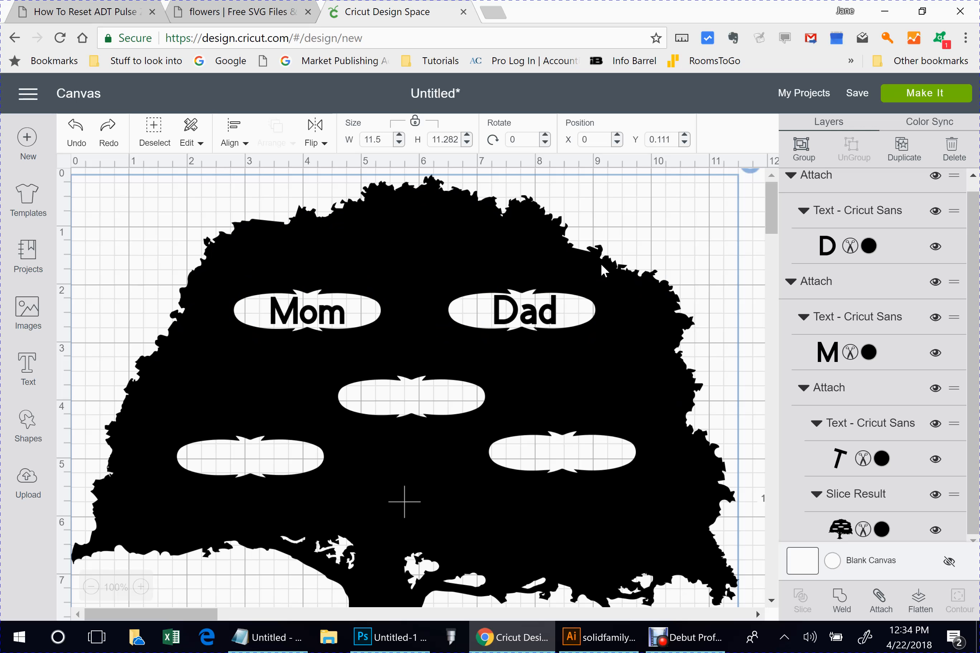
key(ctrl+shift+a)
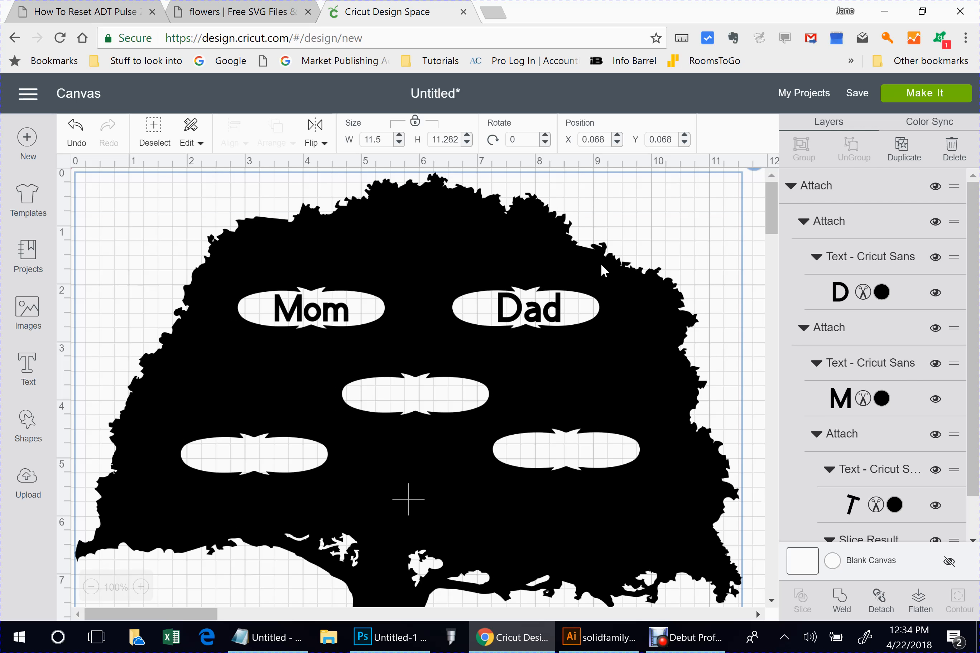
Step: Add the text "Child 1", scale it to about 2.32 in wide and place it over the middle opening
key(t)
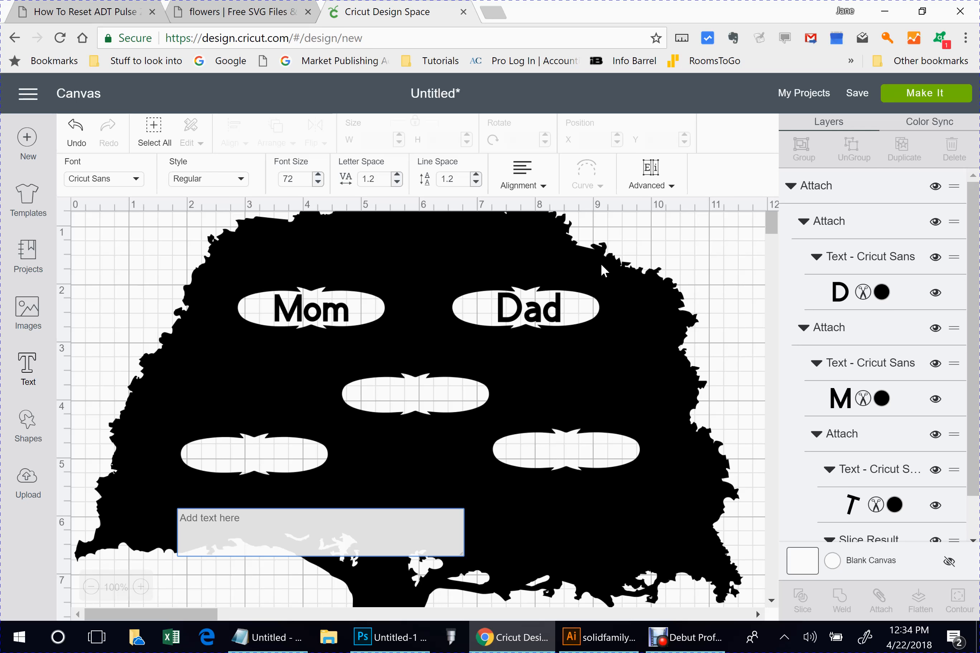
text(Child )
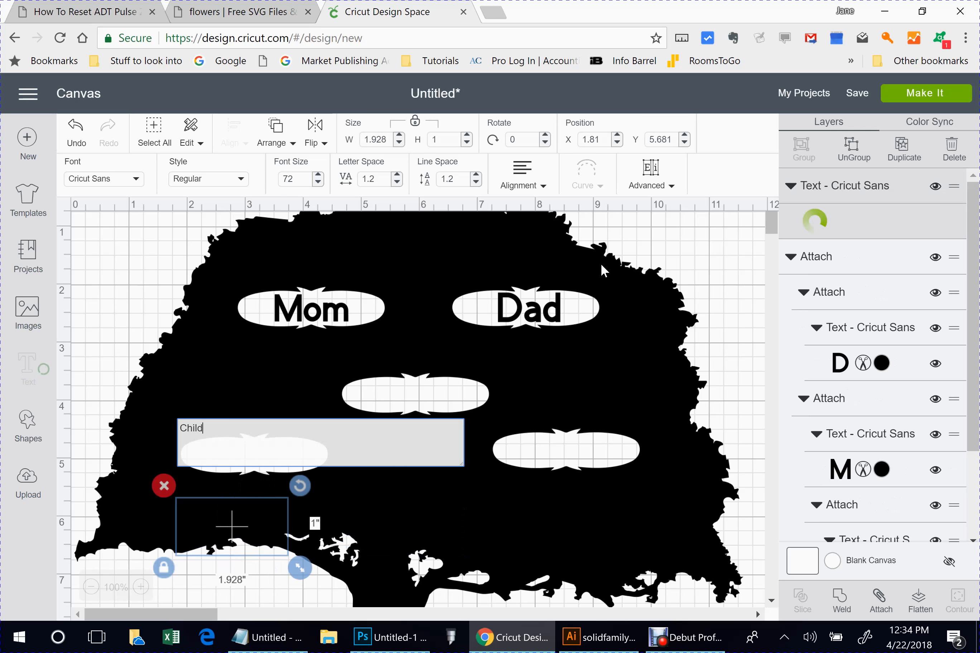
text(1)
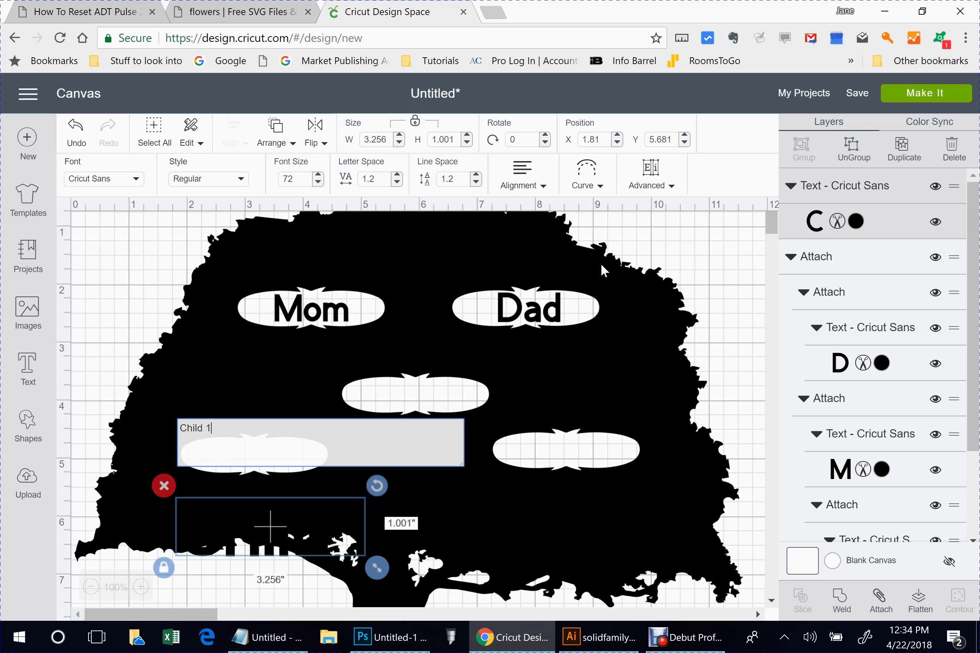
click(604, 270)
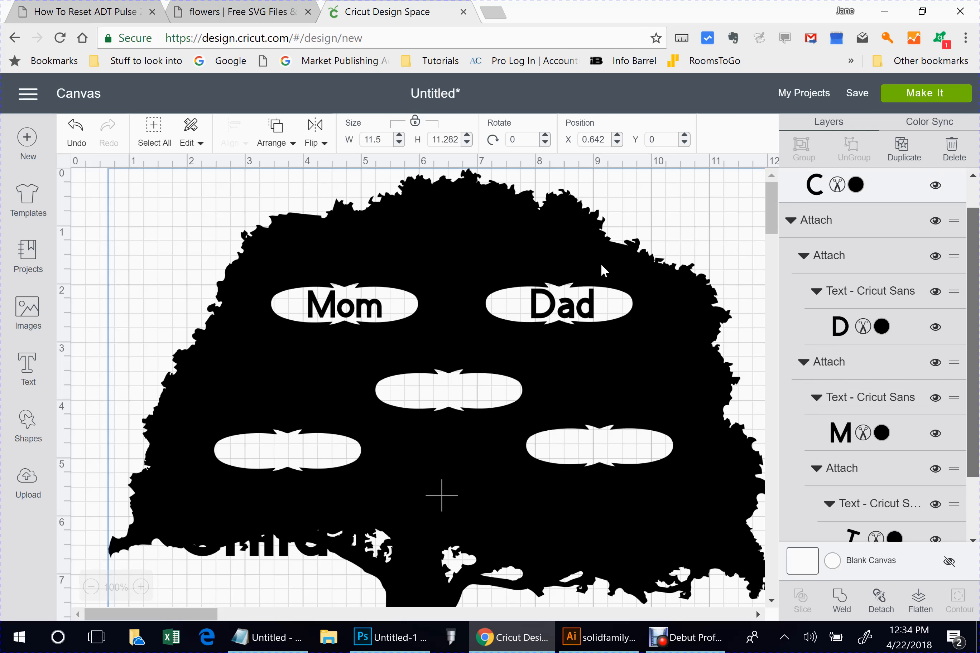
drag(376, 568, 323, 551)
drag(244, 518, 454, 390)
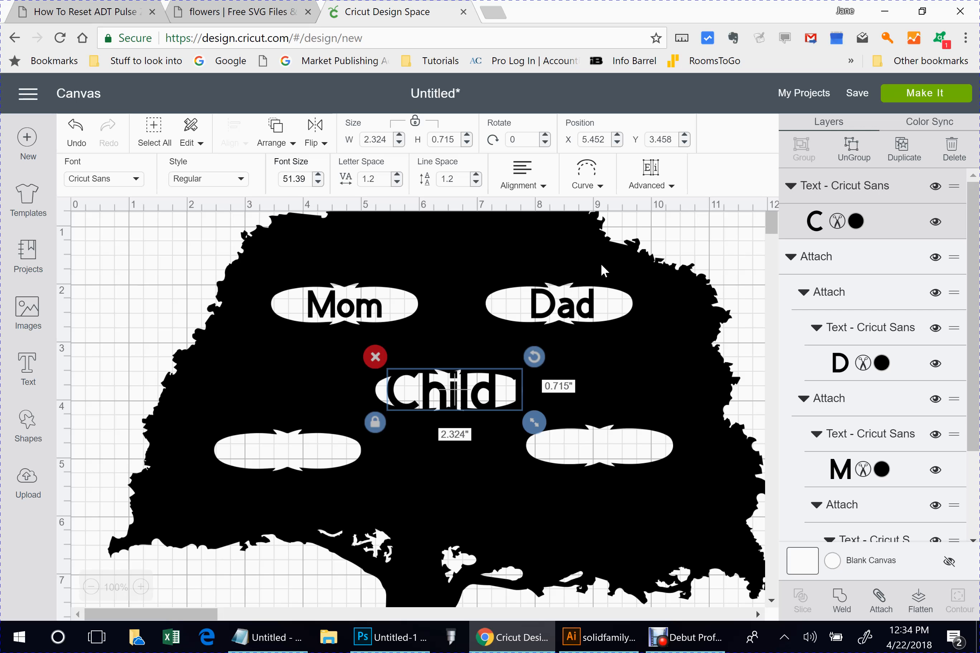
Step: Set the "Child 1" text's font size to 35.7 and center it in the middle opening at about X 5.7, Y 3.59
click(300, 181)
key(BackSpace)
key(BackSpace)
key(BackSpace)
key(BackSpace)
key(BackSpace)
text(35.7)
key(Tab)
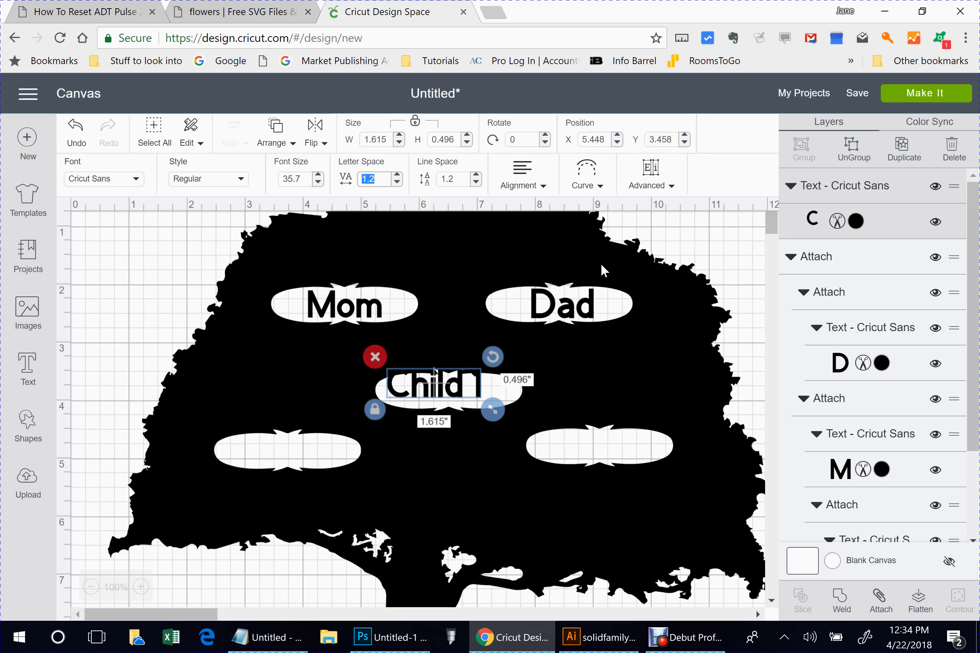
drag(434, 384, 448, 391)
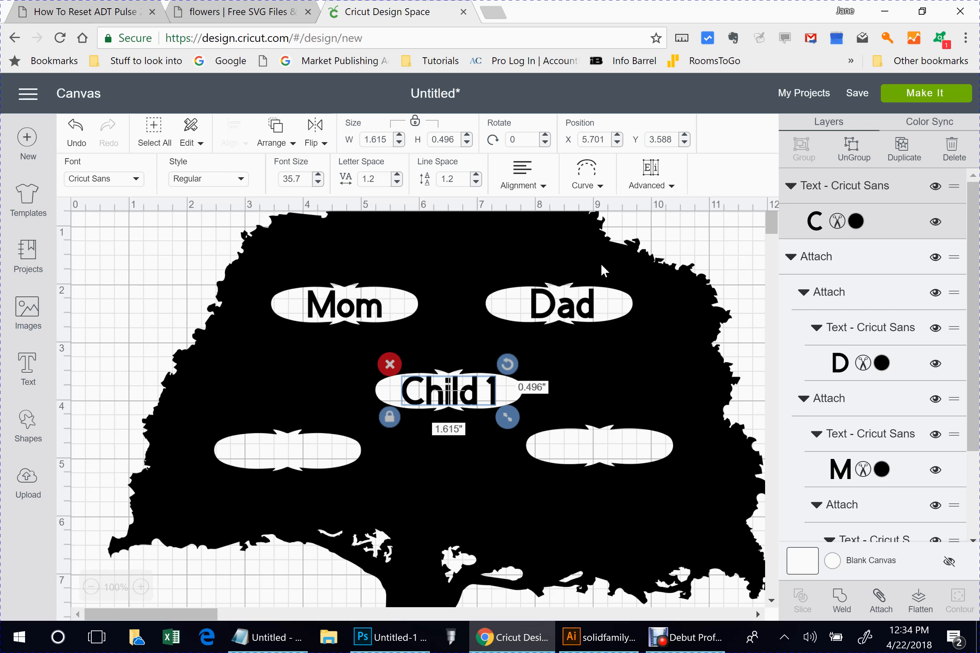
Step: Attach the "Child 1" text to the tree together with all the other artwork
click(441, 496)
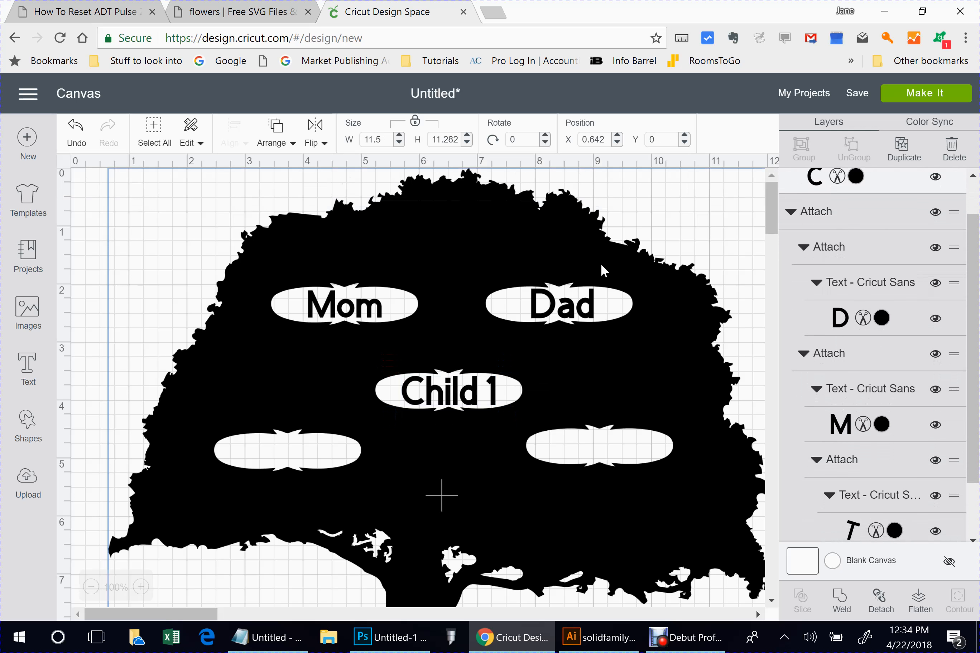
key(ctrl+a)
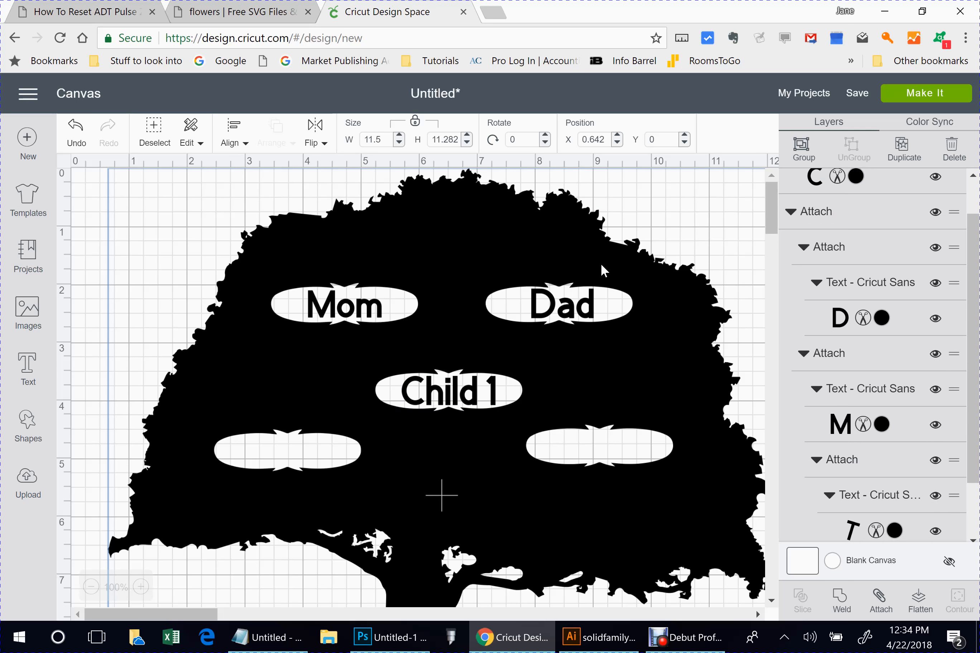
key(ctrl+alt+a)
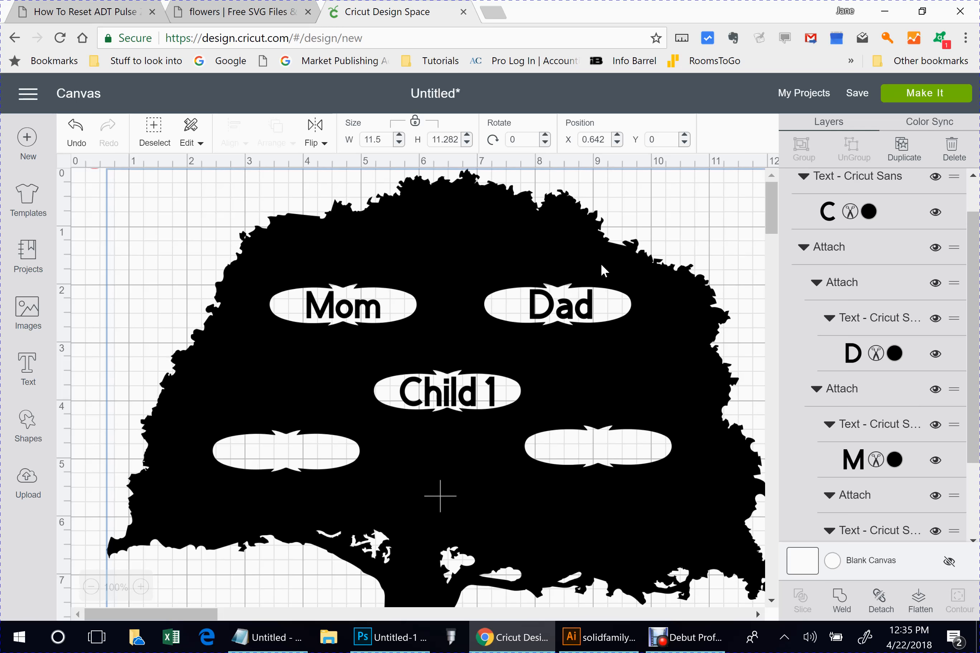
Step: Add the text "Child 2", scale it to about 2.35 in wide and place it over the lower-left opening
key(t)
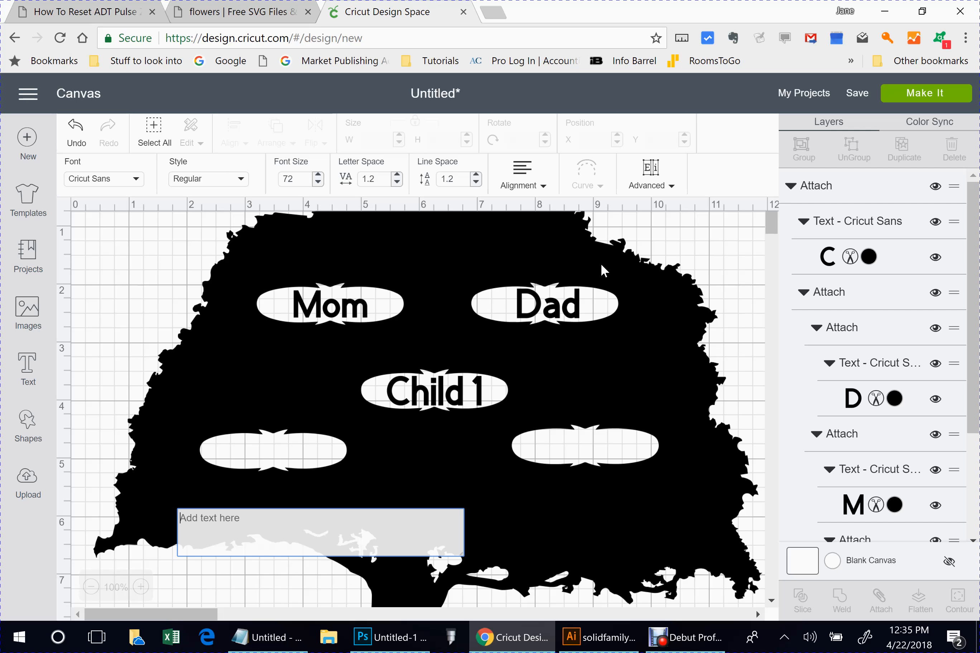
text(Child )
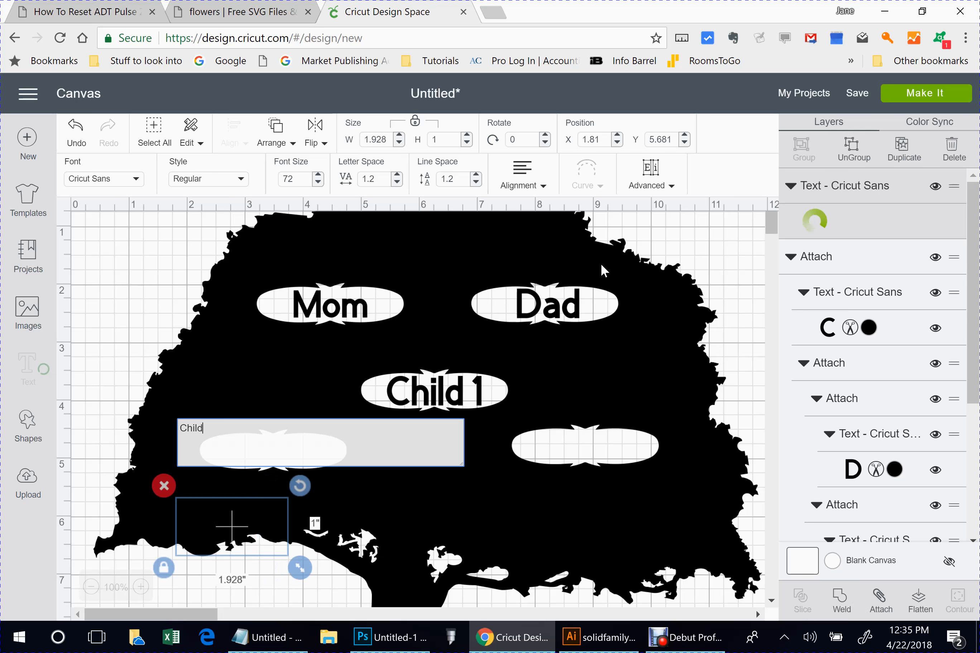
text(2)
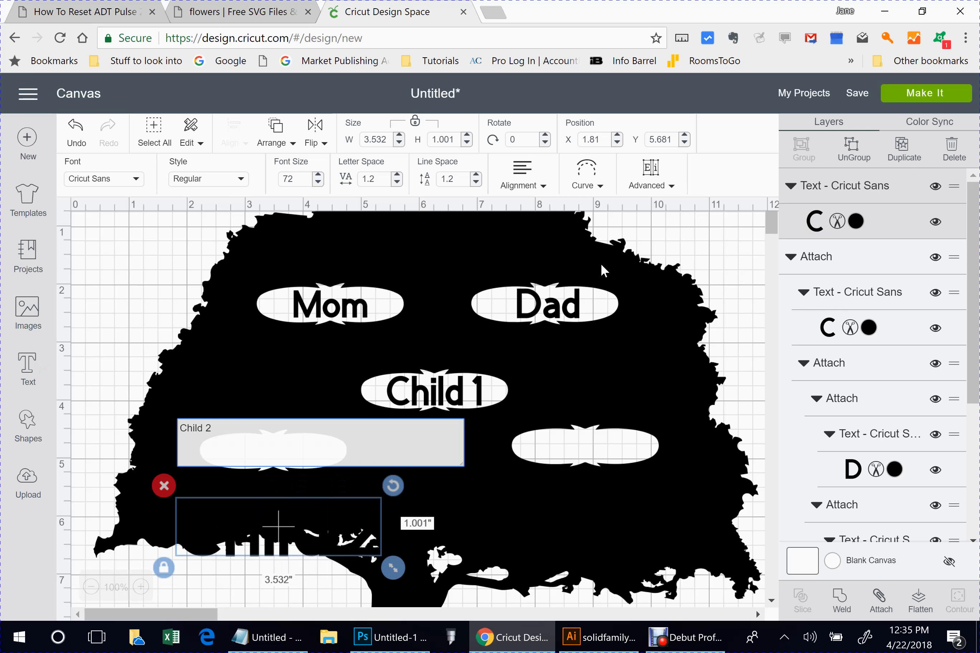
key(Escape)
drag(392, 567, 322, 550)
drag(253, 518, 287, 451)
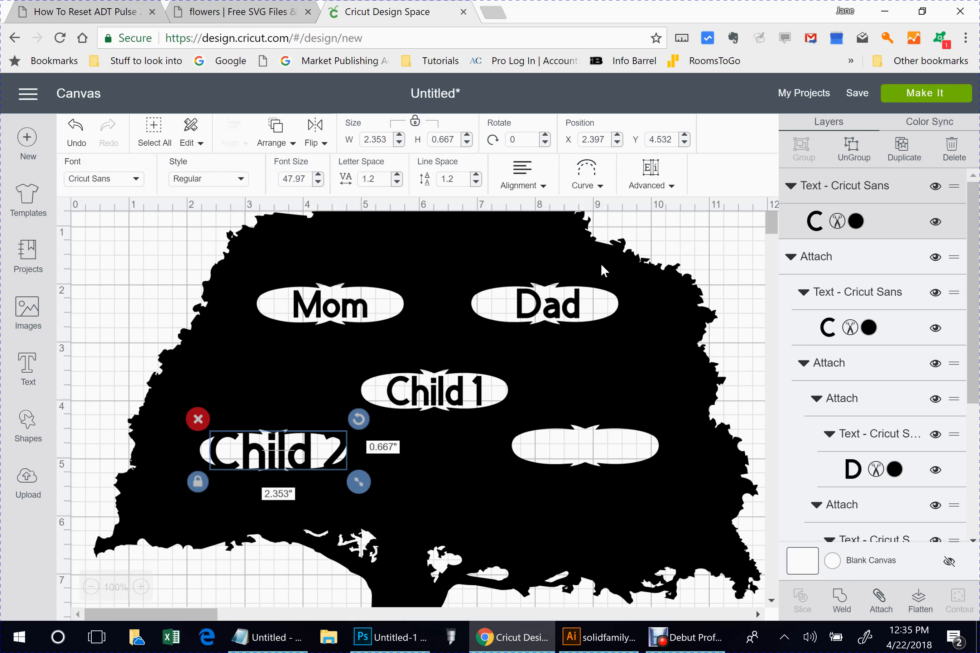
Step: Set the "Child 2" text's font size to 35.7
click(303, 178)
key(BackSpace)
key(BackSpace)
key(BackSpace)
text(35.)
key(Tab)
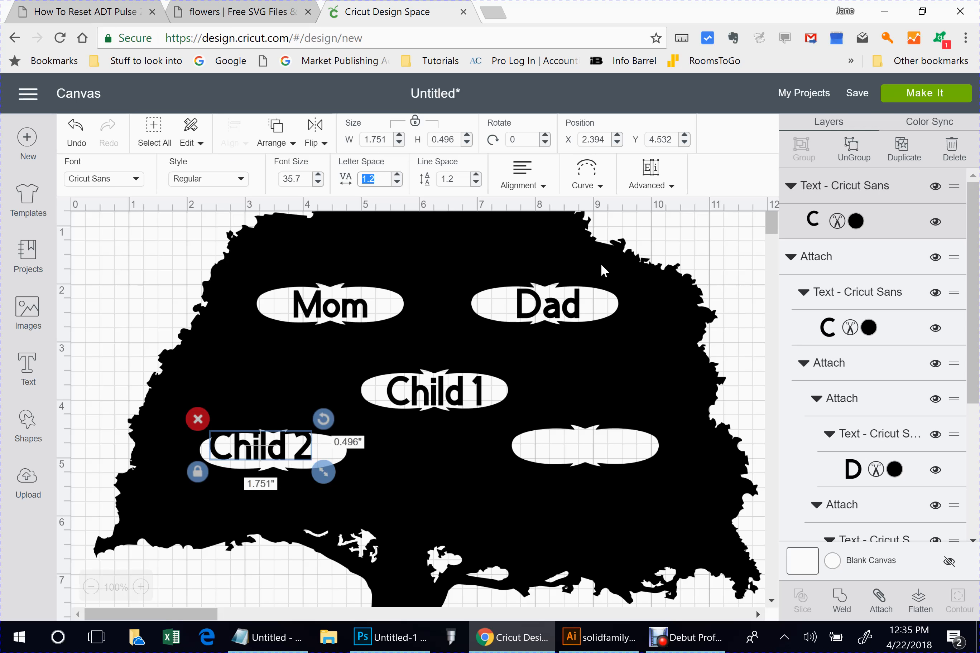
Step: Center "Child 2" in the lower-left opening at about X 2.68, Y 4.62, and attach it together with all the artwork
drag(260, 446, 278, 450)
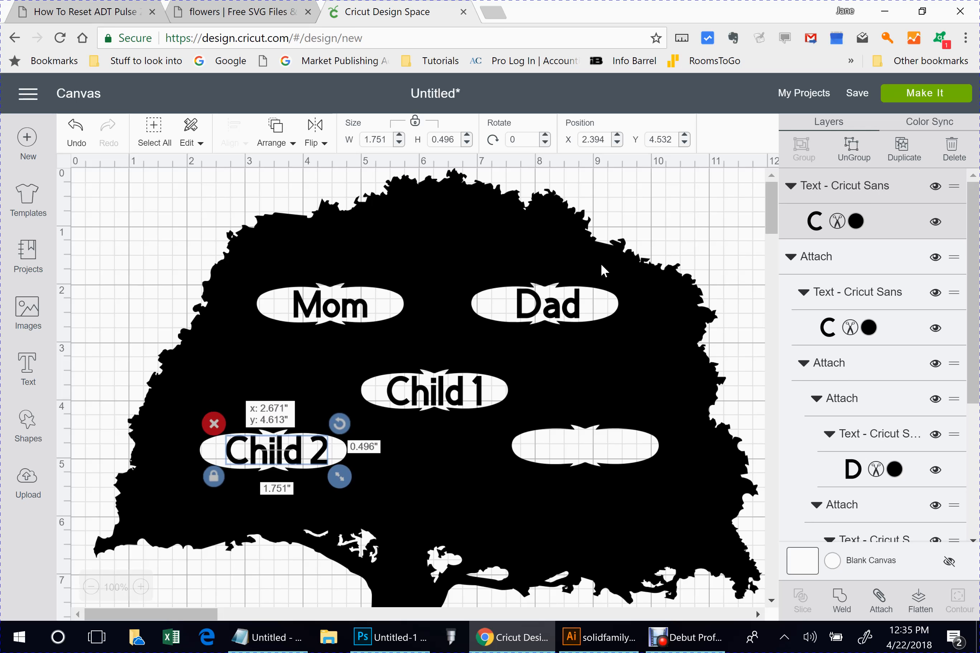
key(Up)
key(Up)
key(Up)
key(Left)
key(Right)
key(Down)
key(Down)
key(Right)
key(Down)
key(Down)
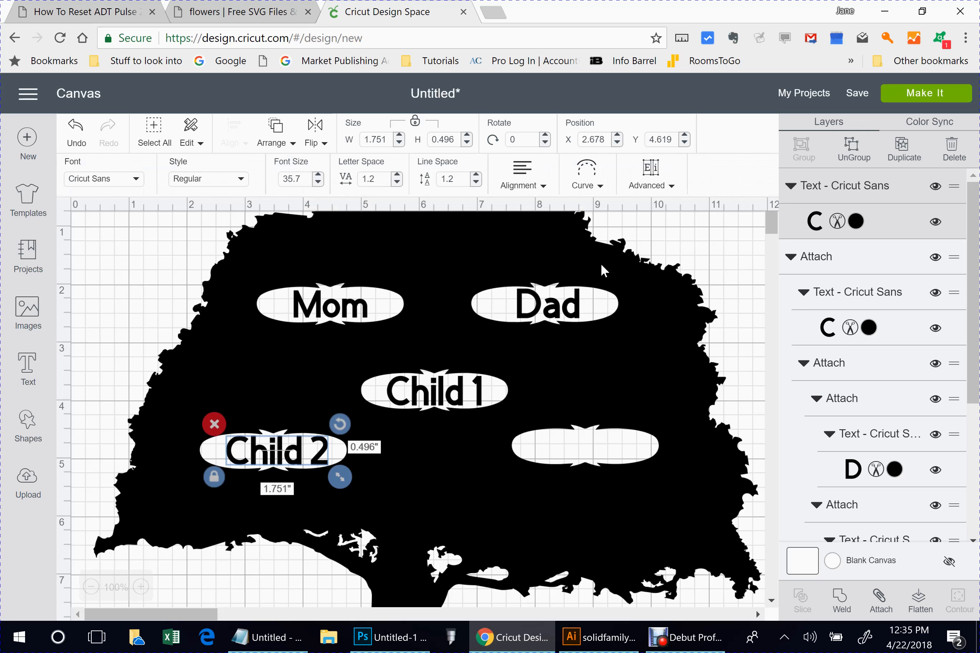
key(ctrl+a)
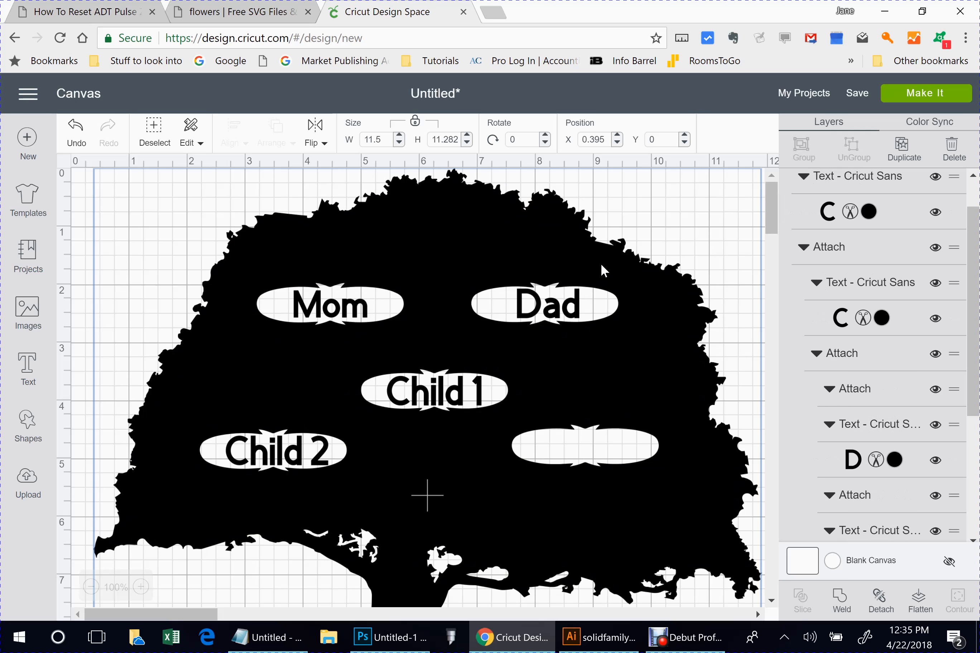
Step: Add a new text object reading "Child 3"
click(27, 368)
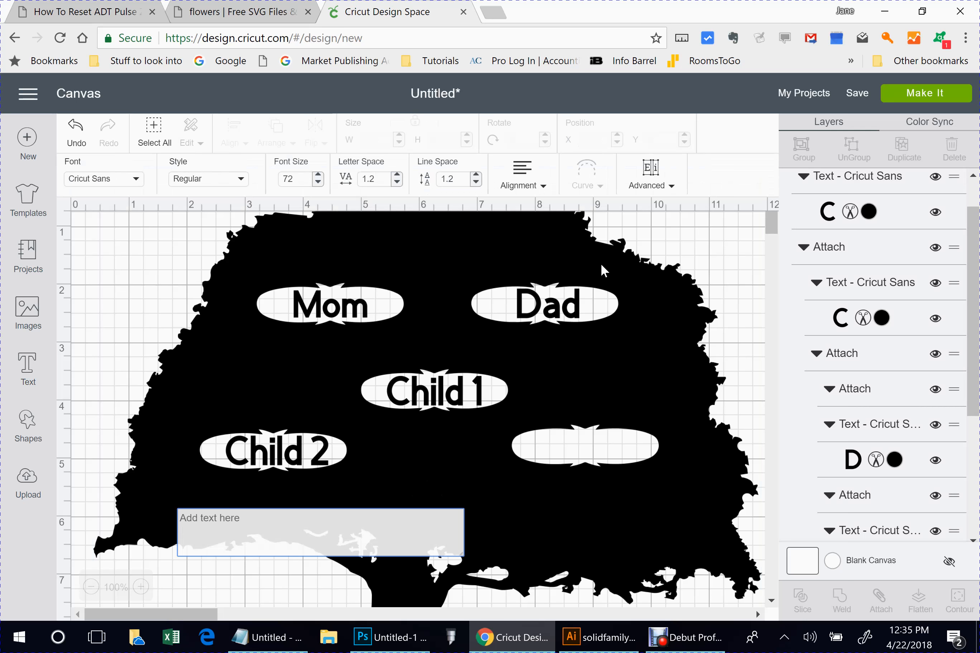
text(child)
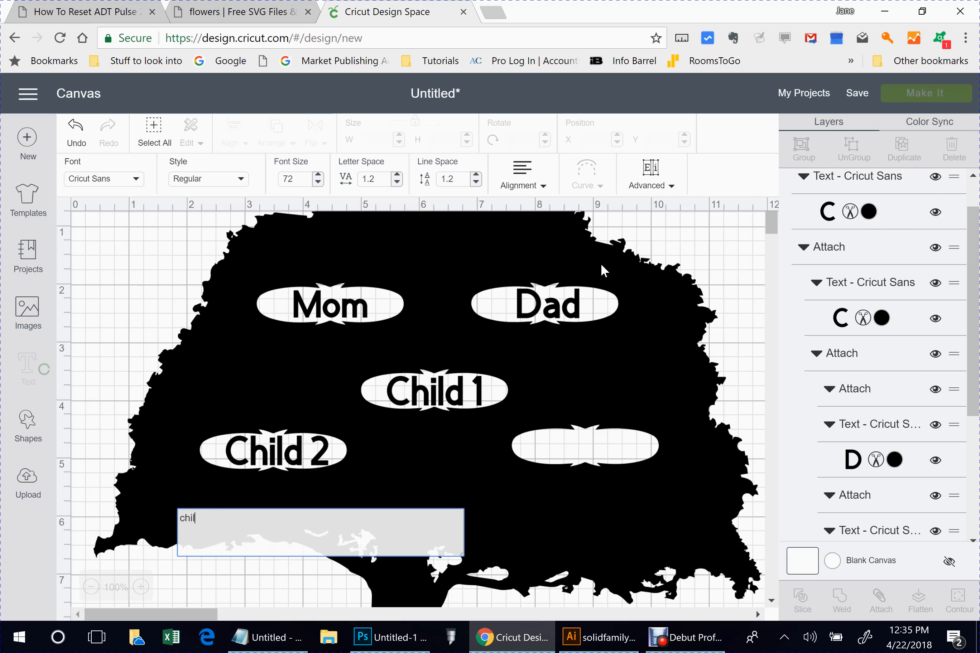
key(BackSpace)
key(BackSpace)
key(BackSpace)
key(BackSpace)
key(BackSpace)
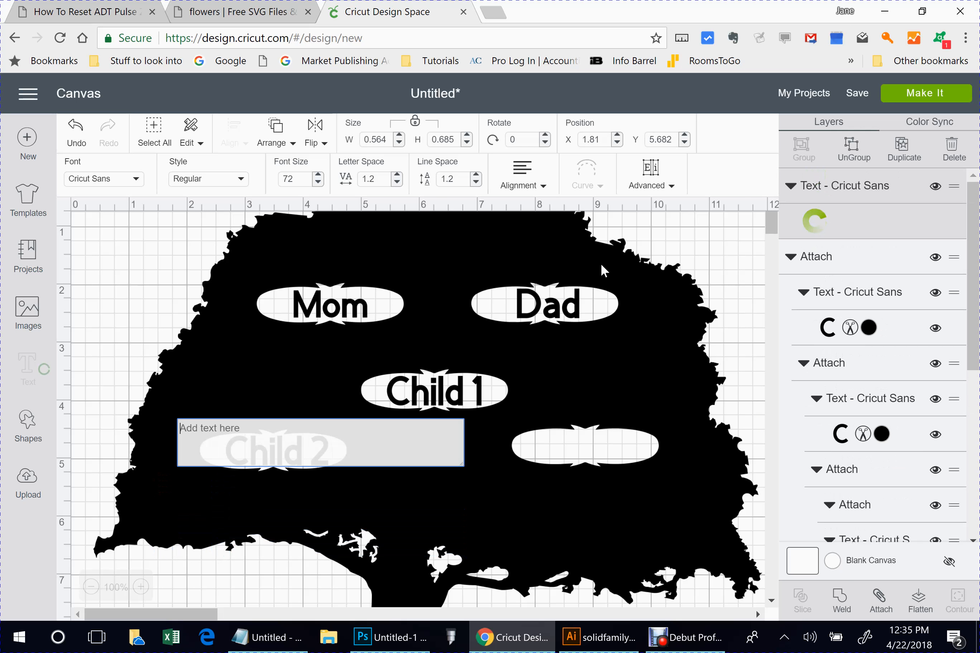
text(Child 3)
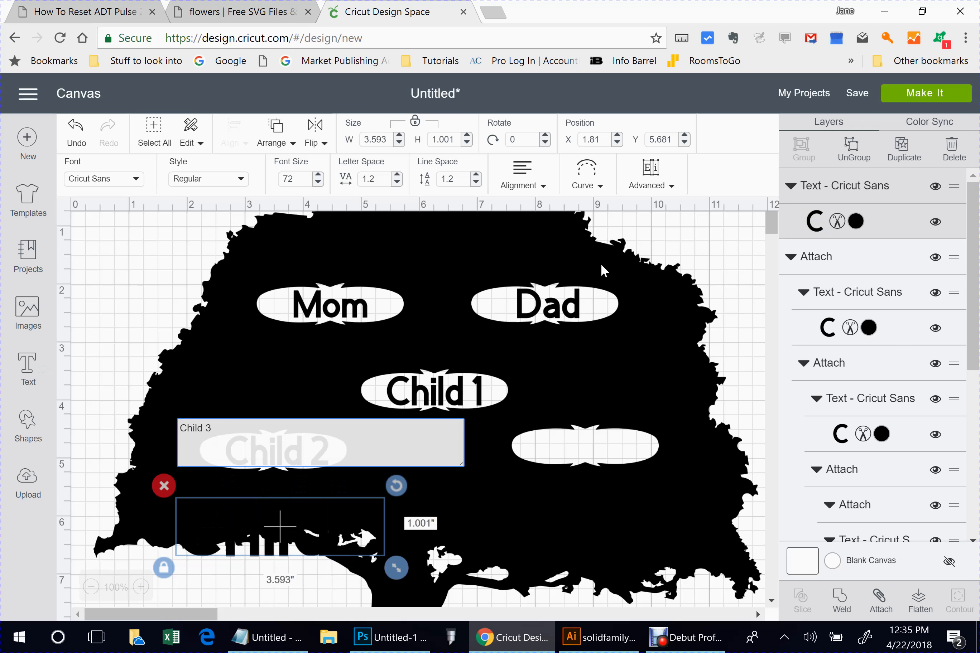
Step: Scale the "Child 3" text down to about 1.69 in wide
drag(396, 568, 332, 550)
drag(423, 495, 405, 411)
click(269, 519)
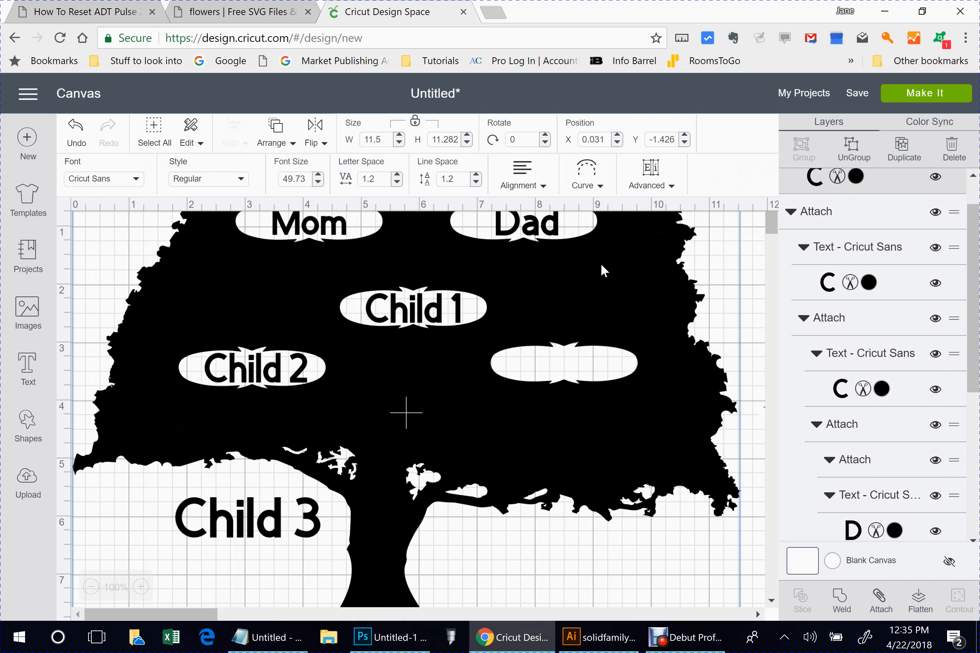
drag(332, 550, 287, 537)
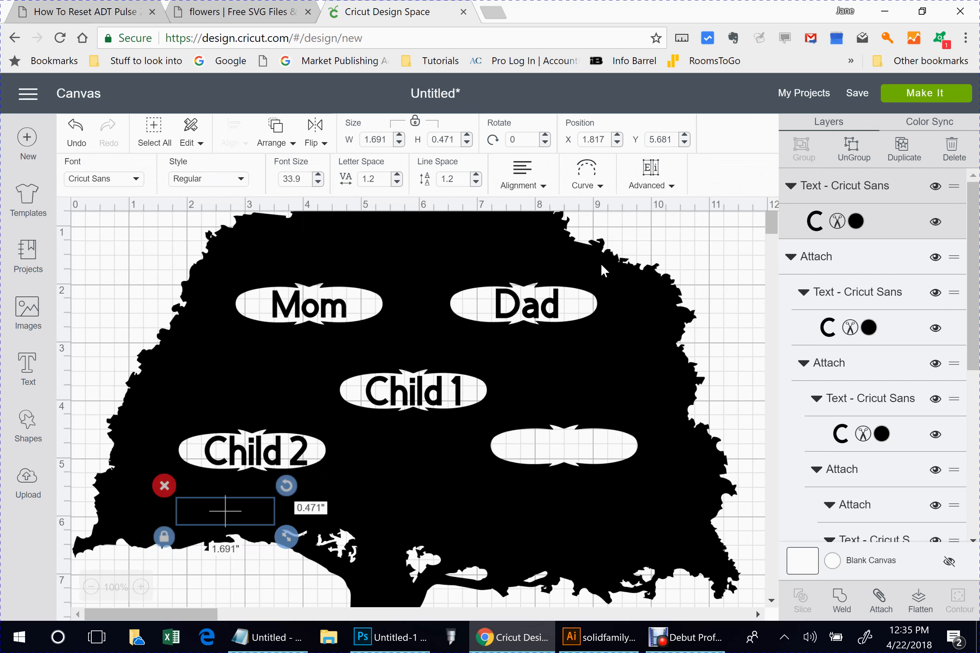
Step: Move the tree to about X 0.82, Y 0 and place "Child 3" in the lower-right opening at about X 8.45, Y 4.54
drag(423, 496, 451, 496)
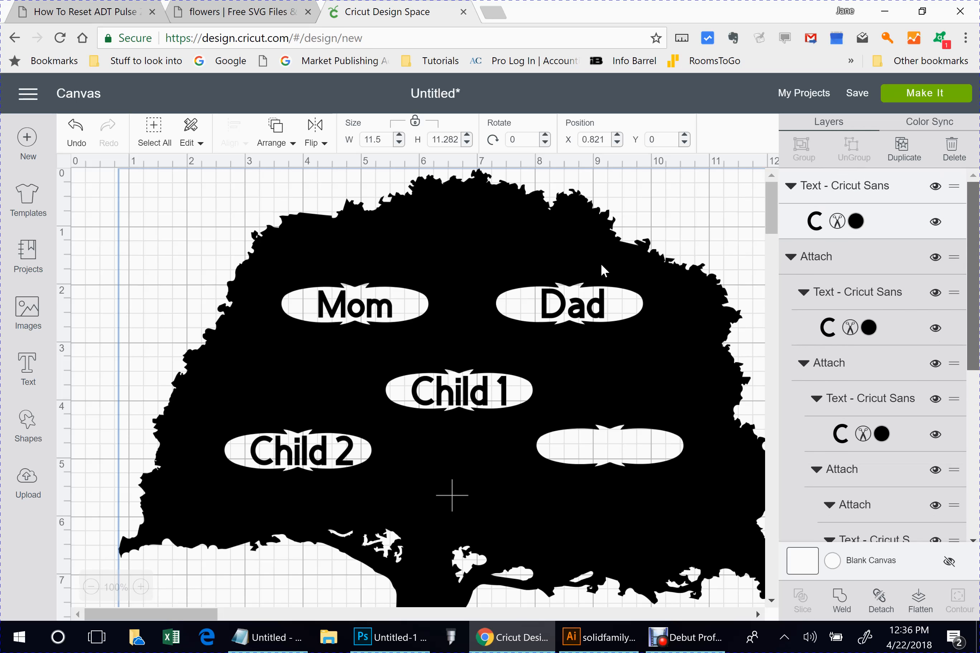
click(226, 511)
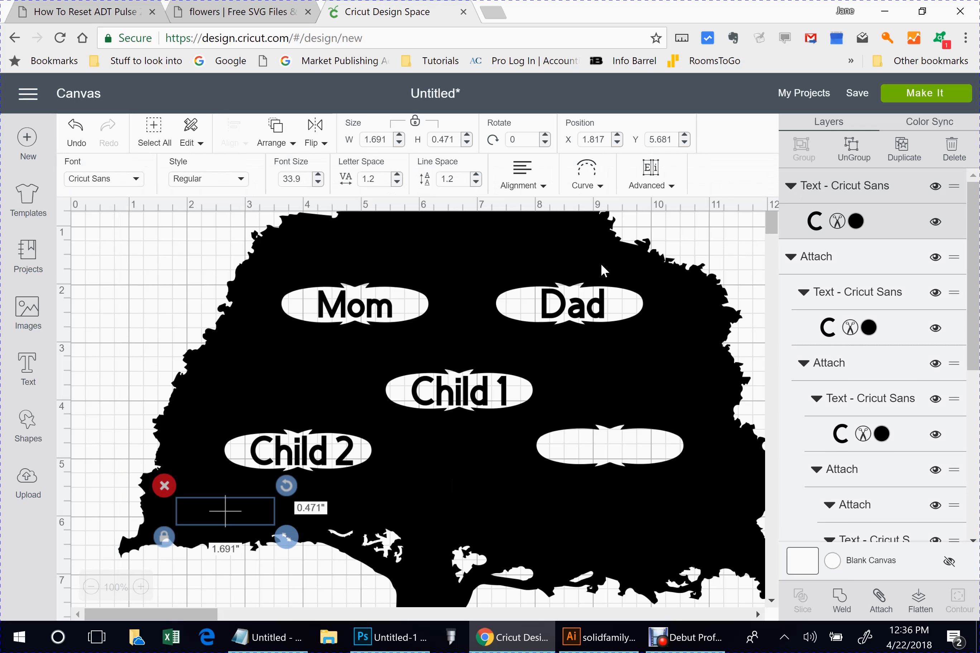
drag(225, 511, 611, 444)
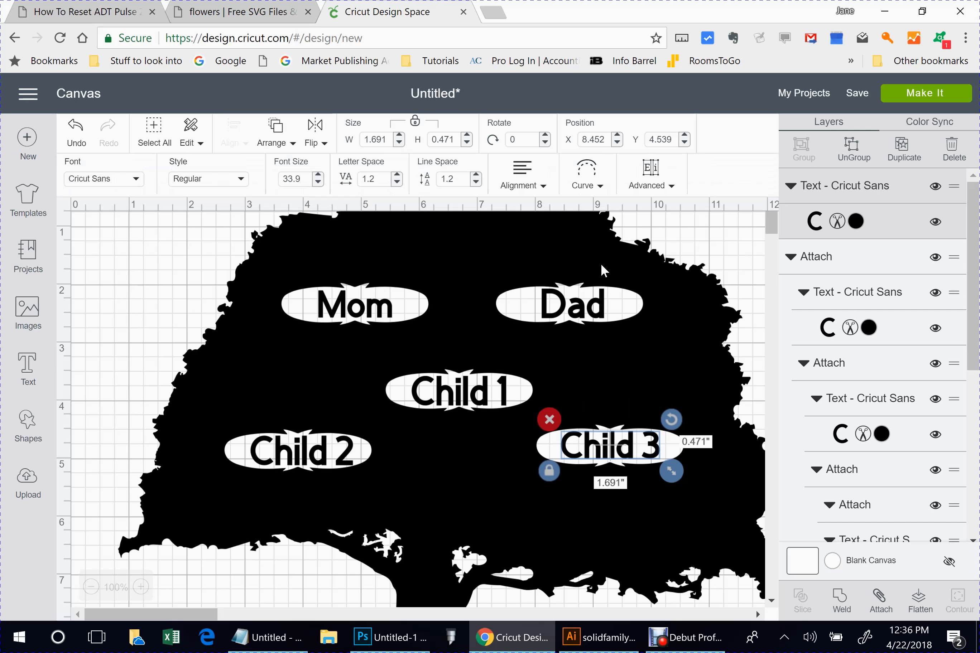
Step: Set the "Child 3" text's font size to 35.7 and deselect it
click(298, 181)
key(BackSpace)
key(BackSpace)
text(5.8)
key(BackSpace)
text(7)
key(Tab)
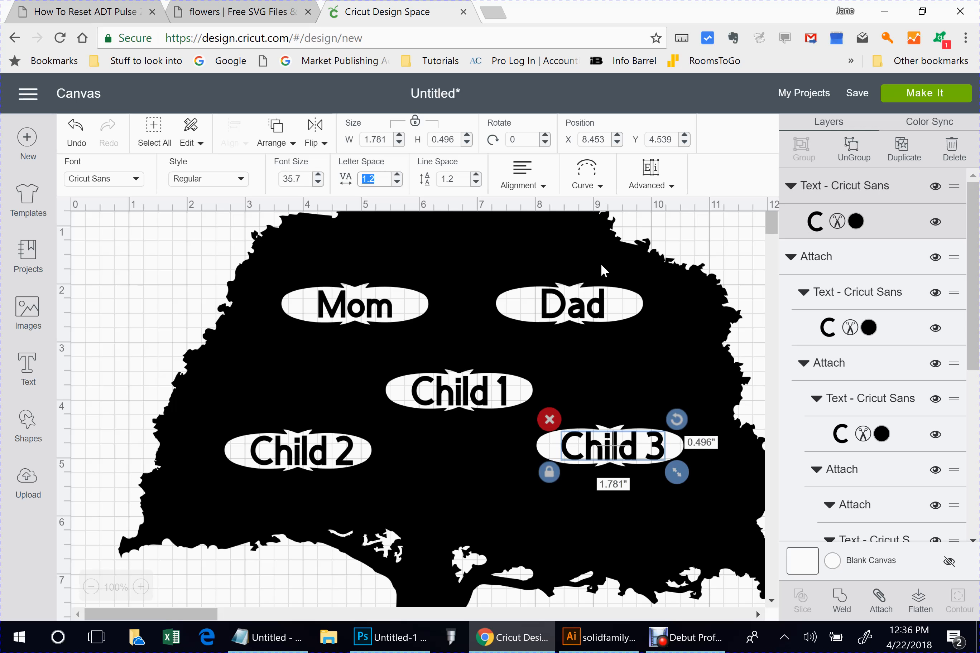
scroll(603, 270, down, 1)
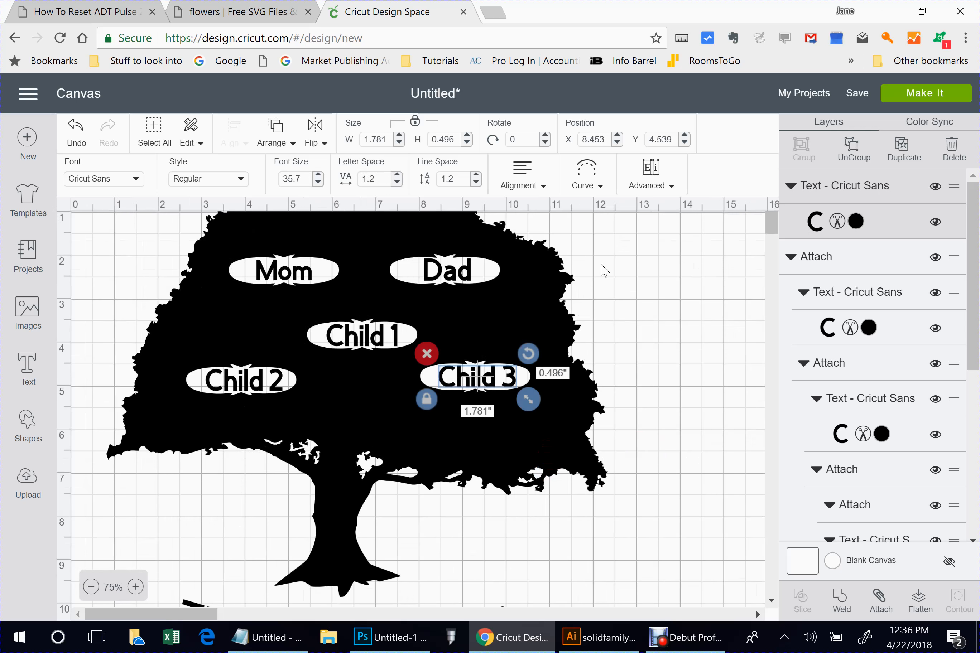
scroll(603, 269, down, 1)
click(604, 270)
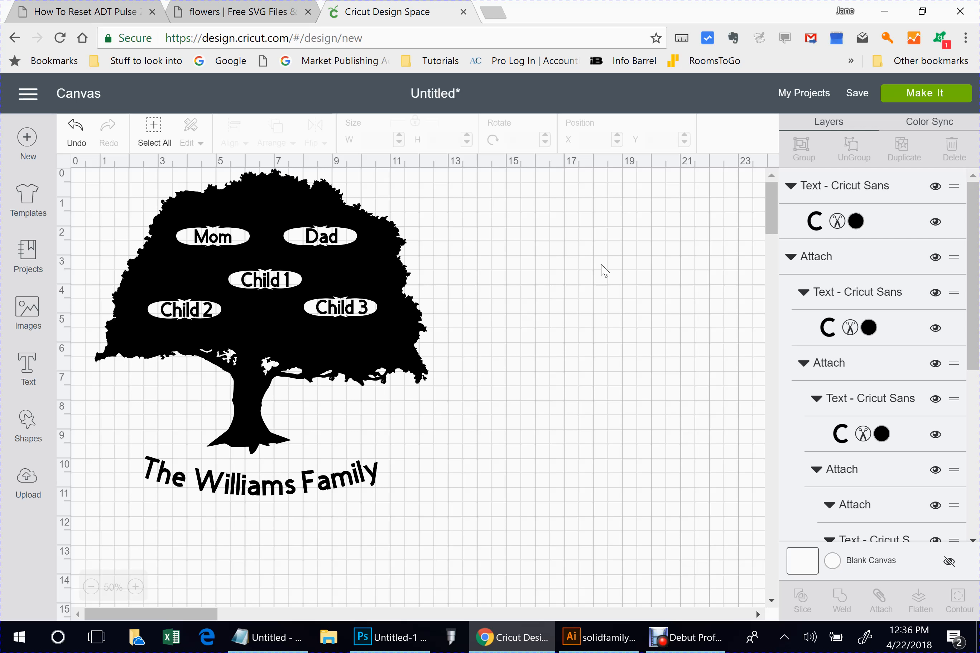
Step: Detach the "Child 2" and "Child 1" texts from the attached tree artwork
key(ctrl+a)
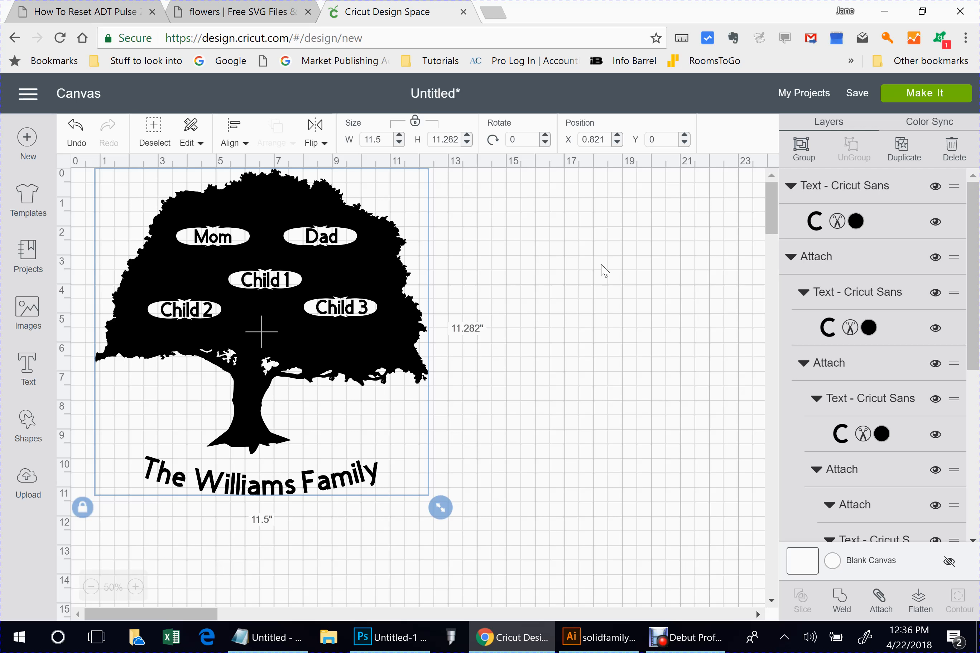
click(605, 270)
key(Tab)
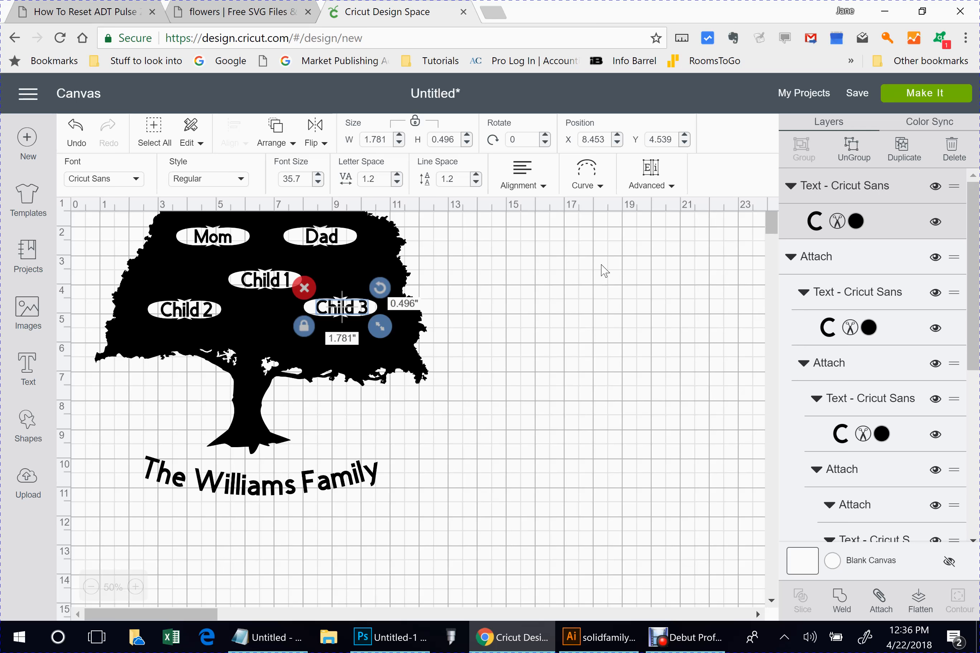
key(Tab)
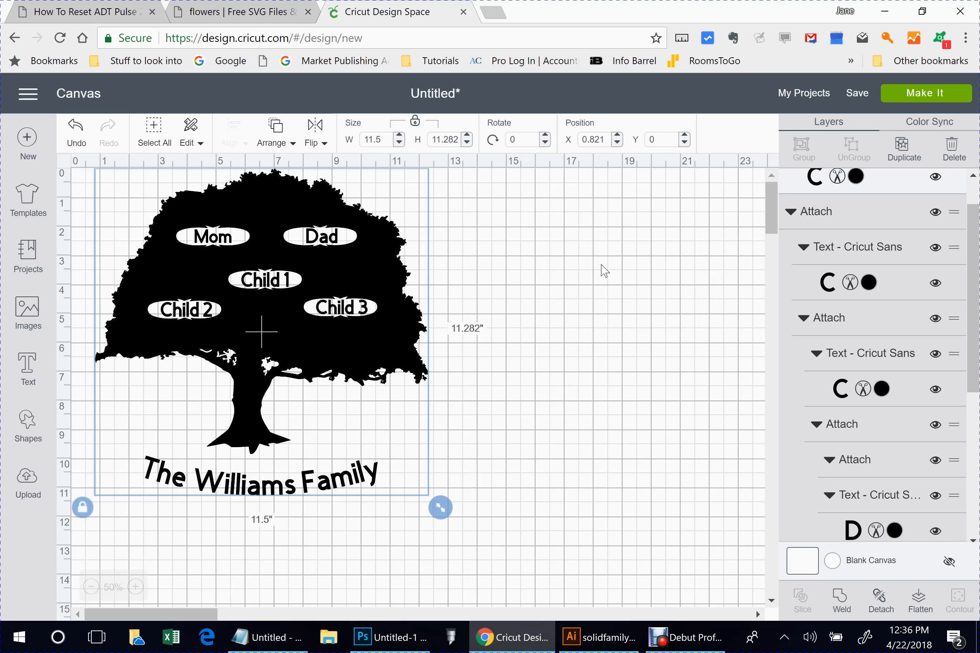
key(ctrl+z)
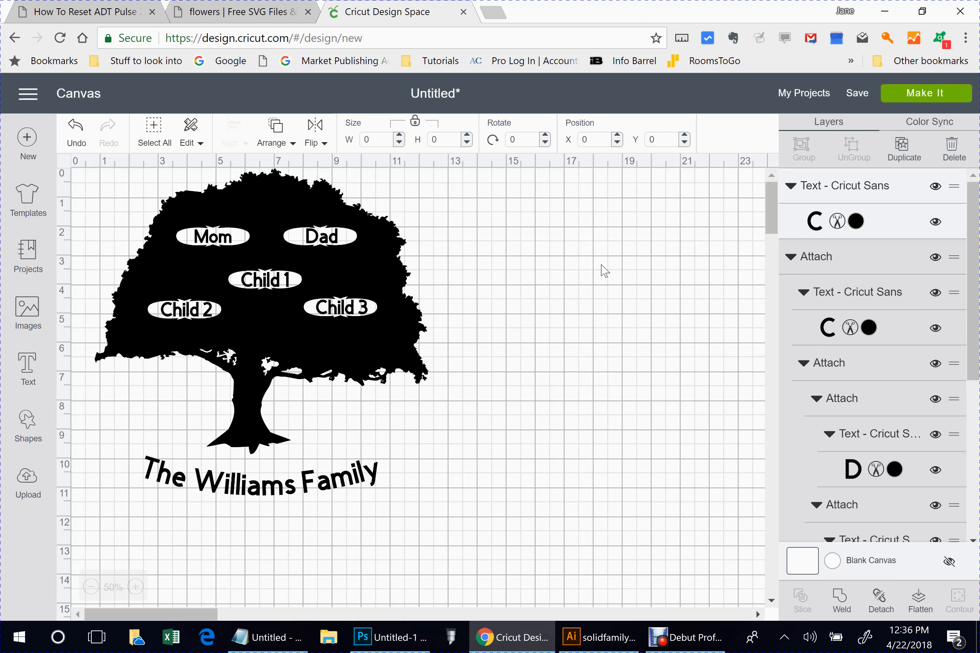
key(ctrl+z)
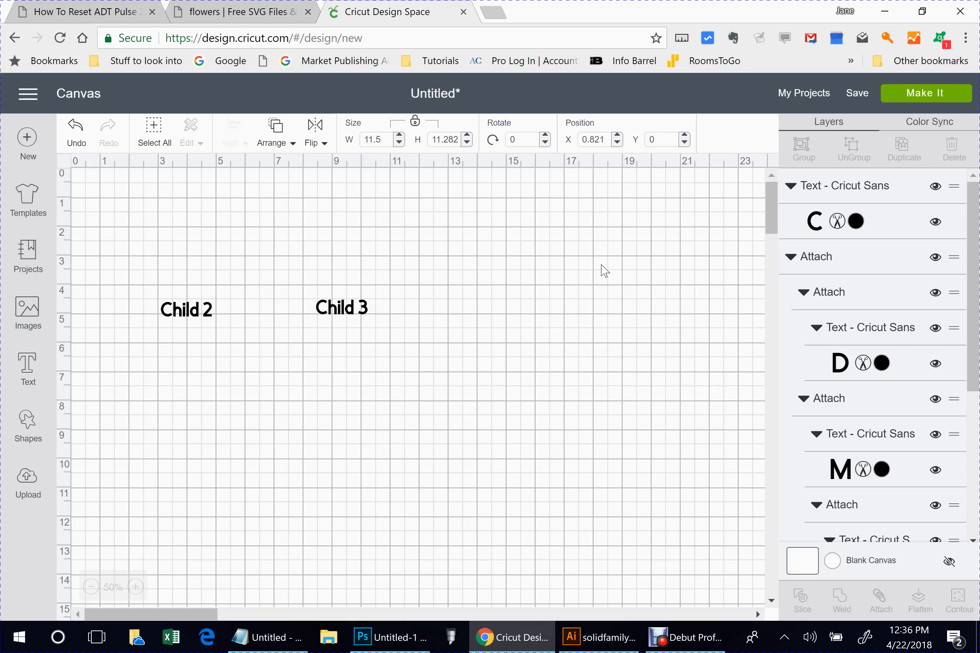
Step: Detach the remaining nested groups so "Dad", "Mom", the curved family title and the tree are all separate layers
key(ctrl+z)
key(ctrl+z)
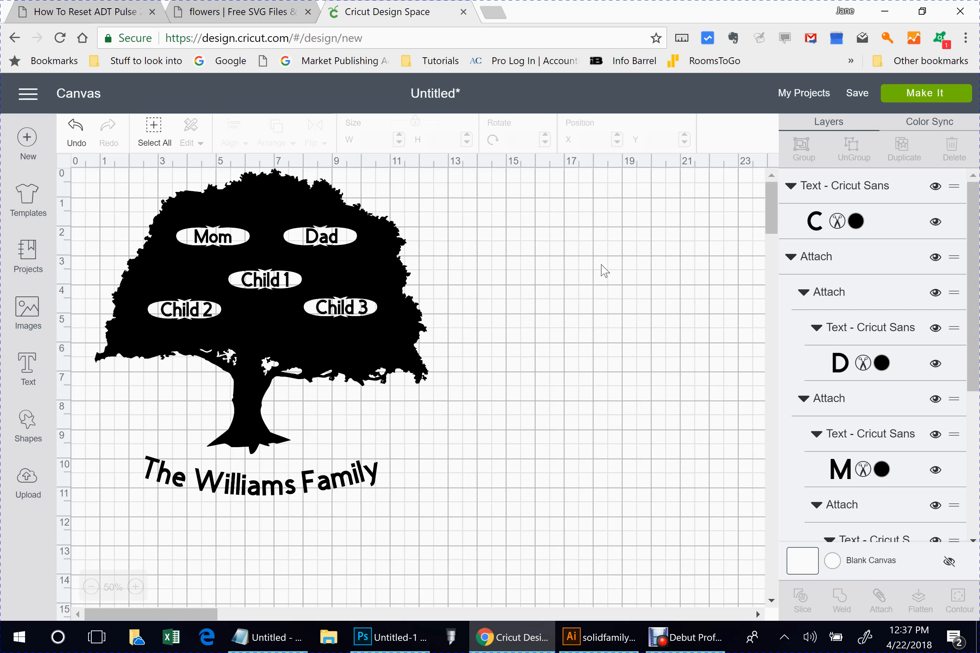
key(ctrl+z)
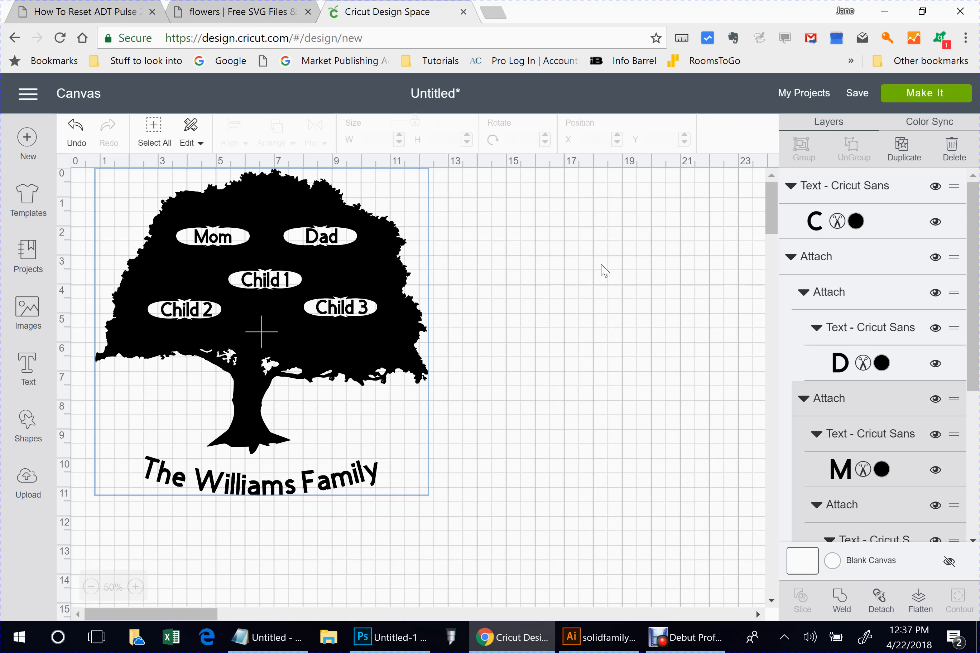
key(ctrl+z)
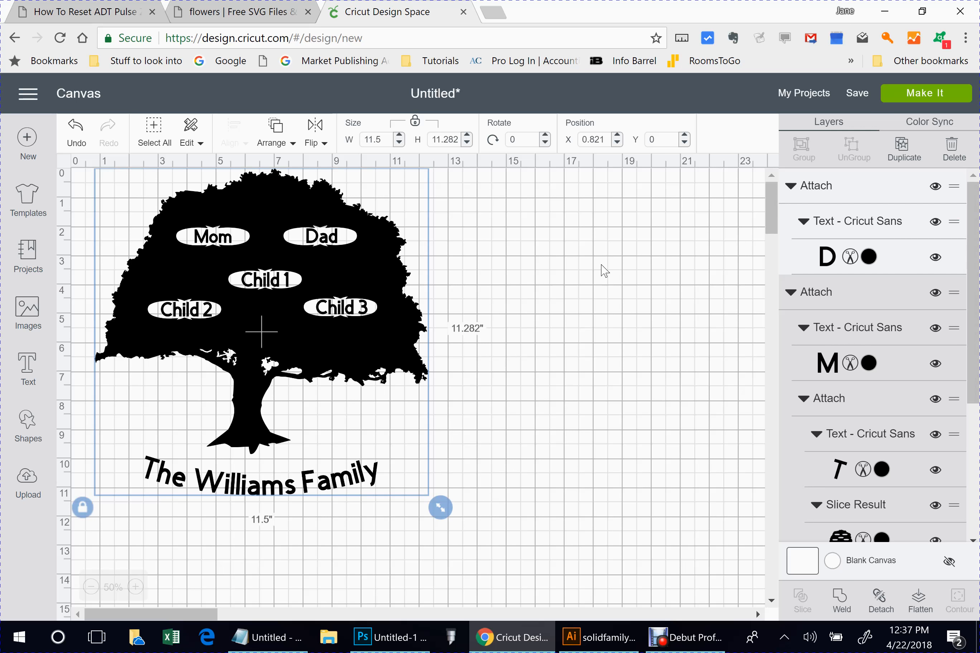
click(604, 270)
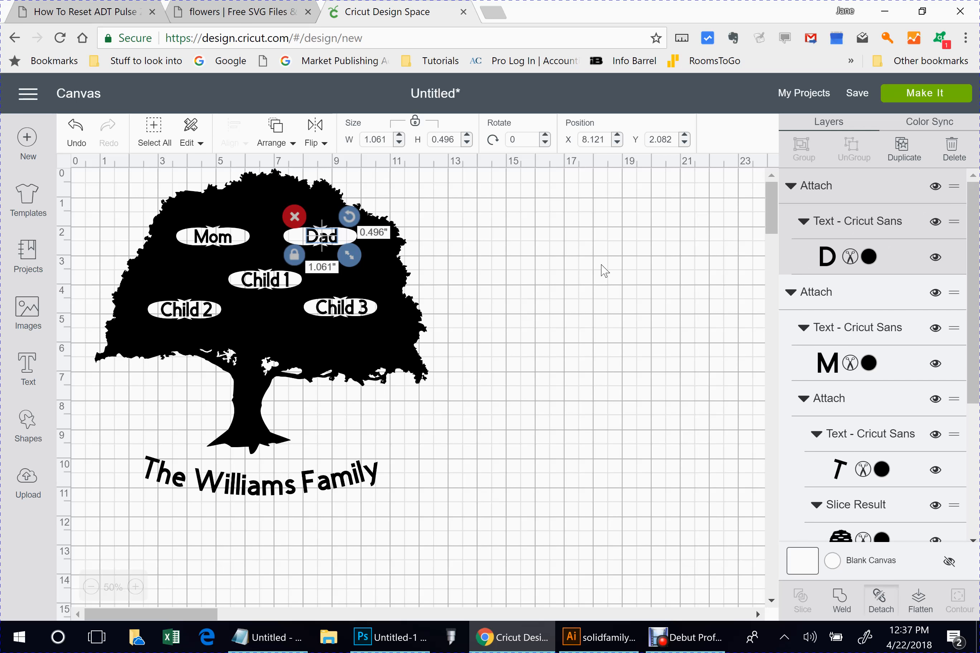
click(604, 270)
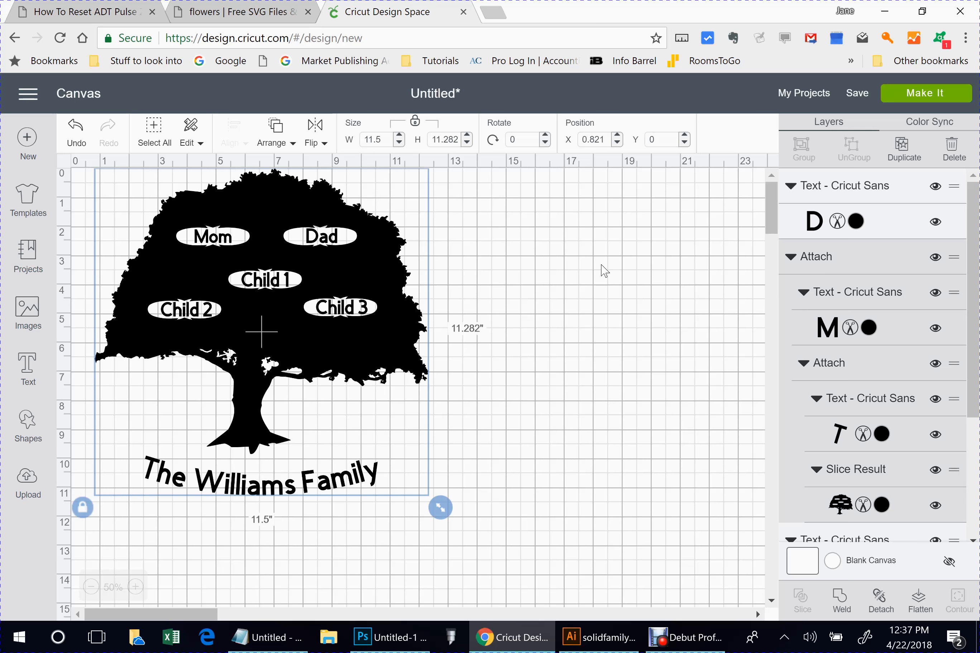
key(ctrl+z)
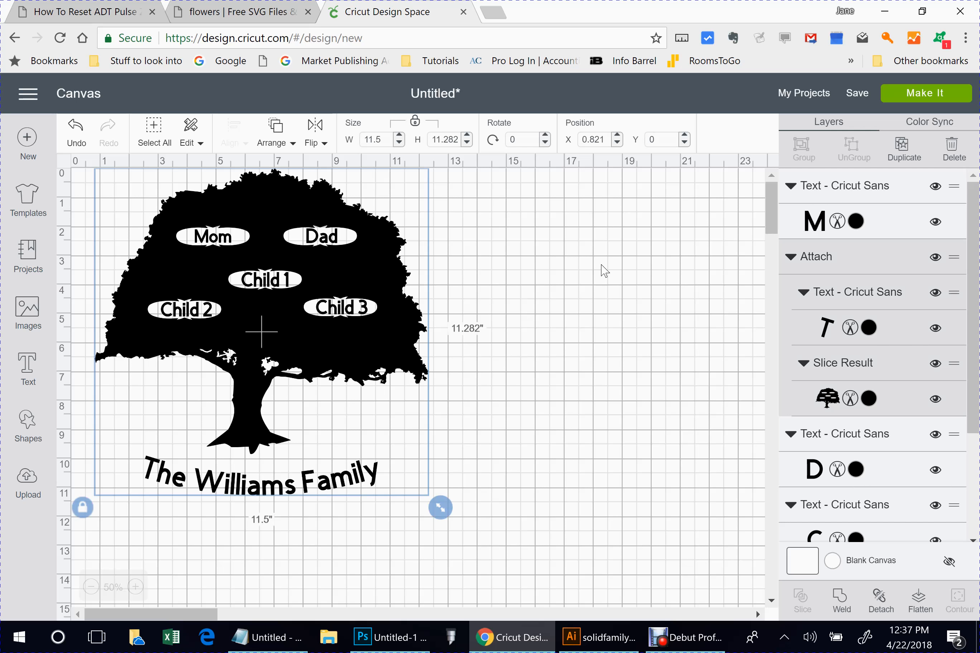
key(ctrl+z)
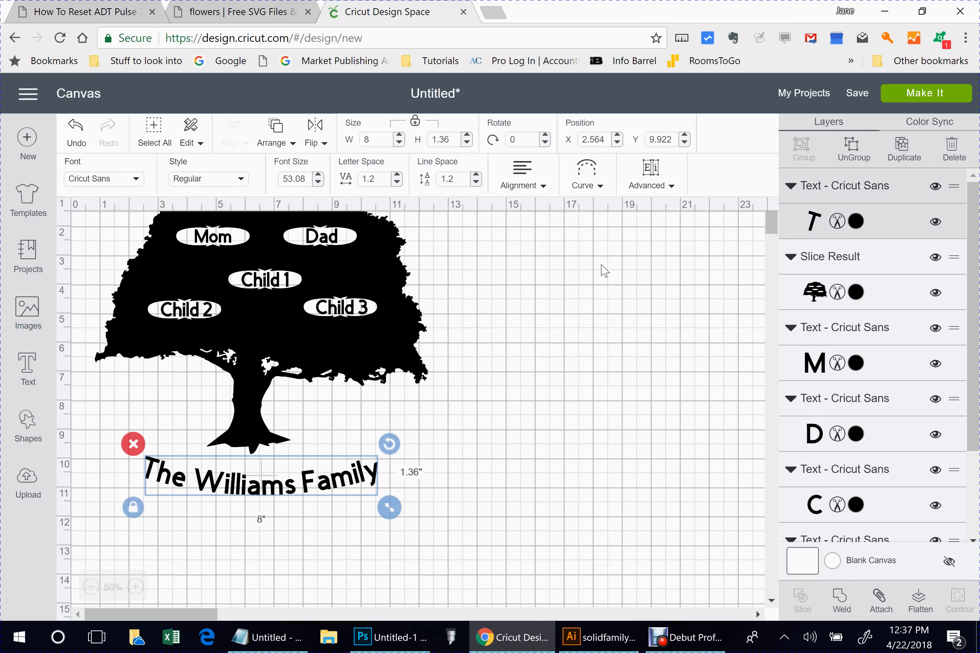
Step: Attach only the curved family title and the tree to each other, leaving the five name texts separate
key(ctrl+a)
key(ctrl+alt+a)
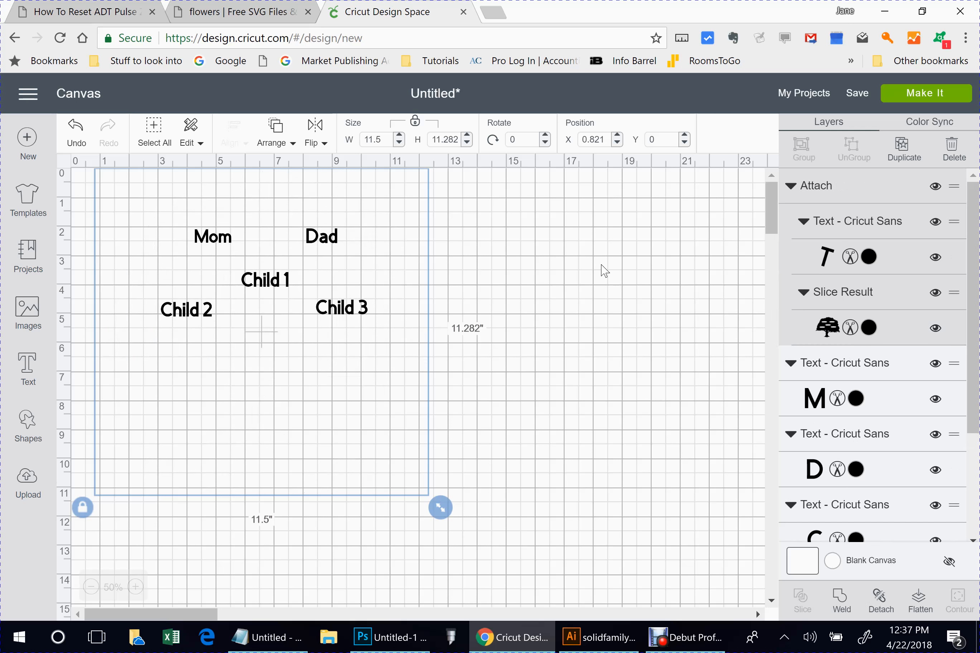
Step: Recolor the "Mom", "Dad", "Child 1", "Child 2" and "Child 3" texts to the red #E6212E
key(ctrl+z)
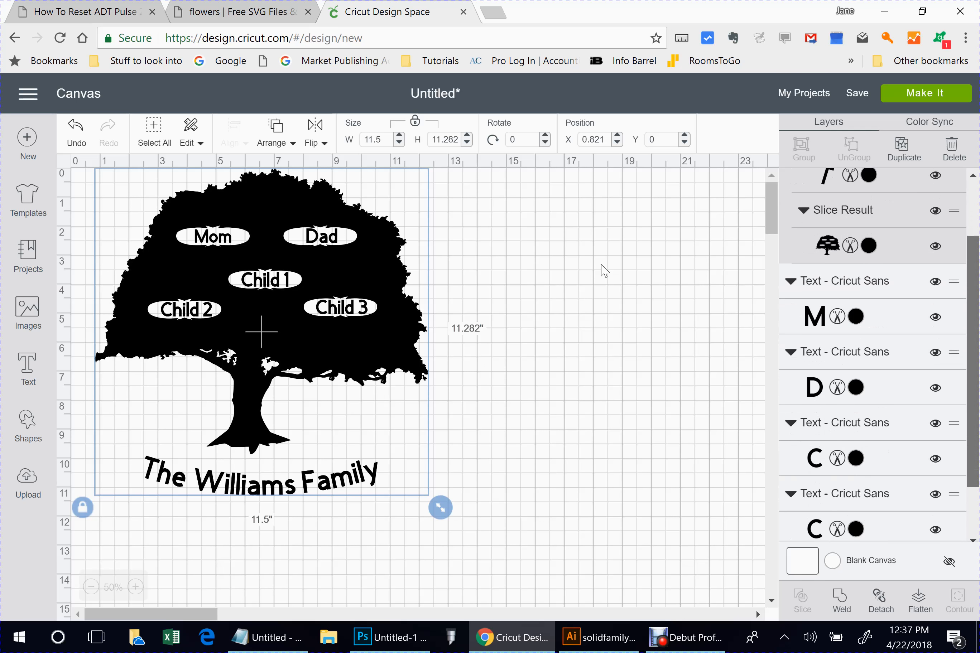
click(856, 268)
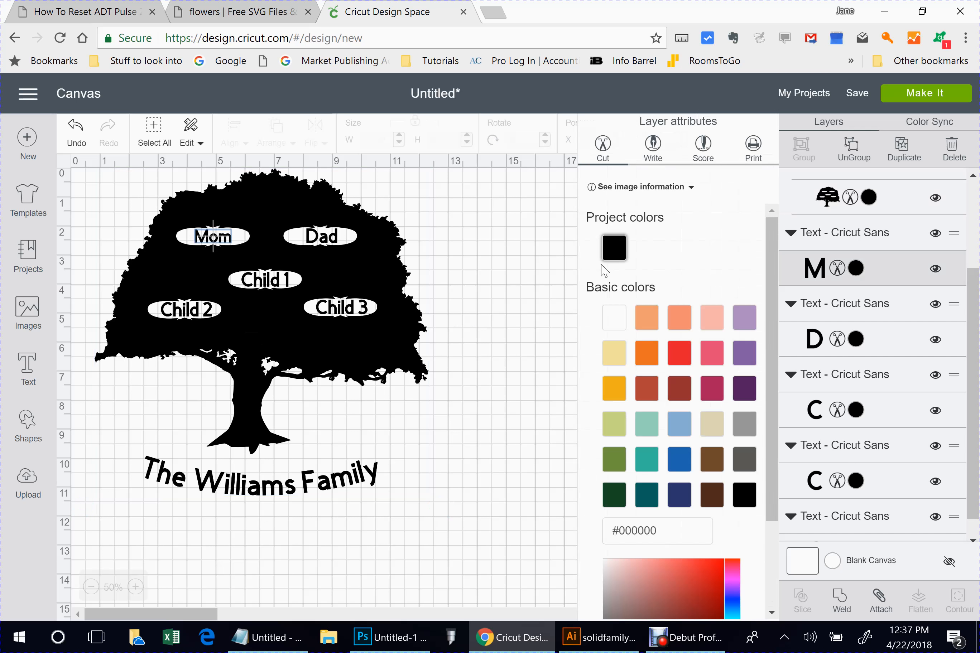
click(680, 353)
click(856, 339)
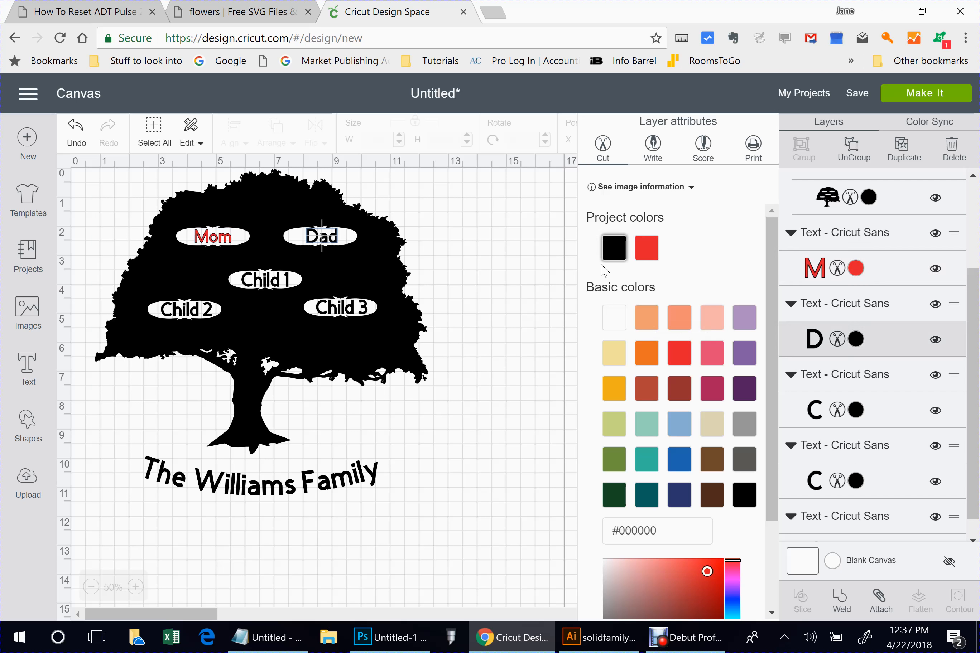
click(646, 248)
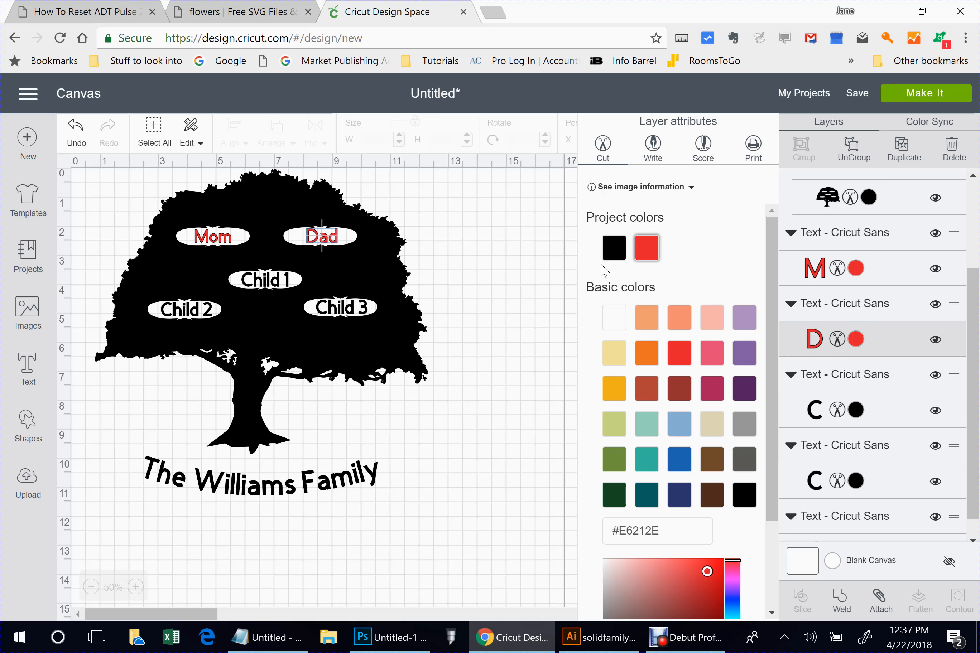
click(856, 410)
click(647, 248)
click(856, 481)
click(646, 247)
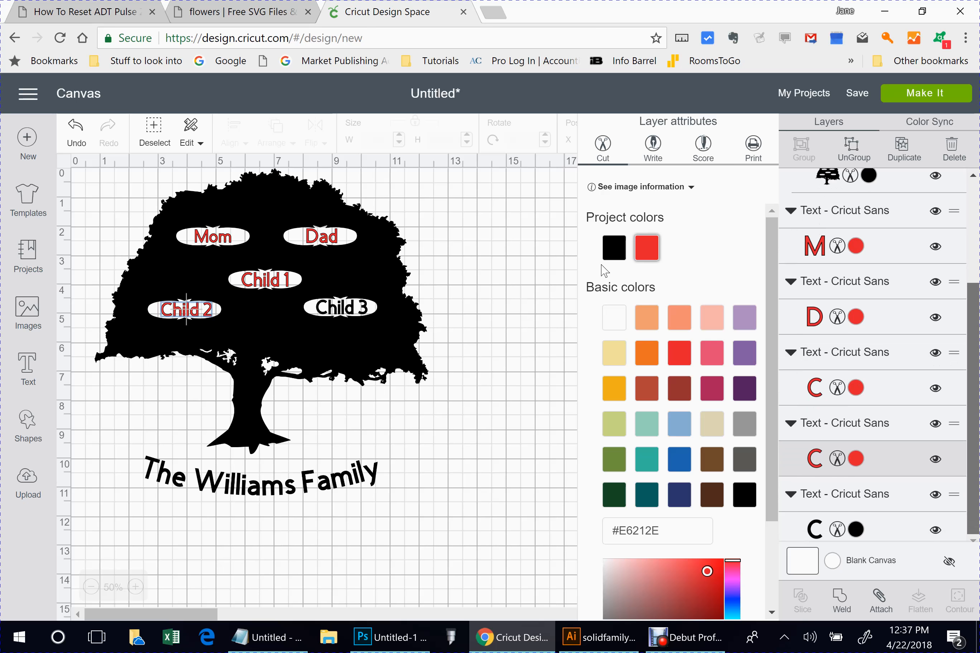
click(856, 529)
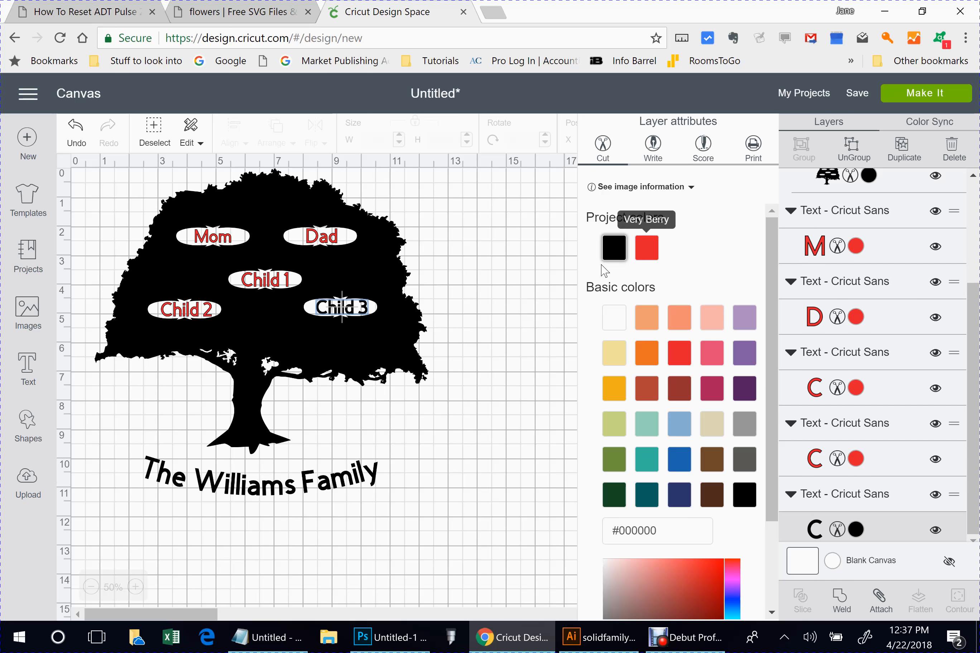
click(647, 247)
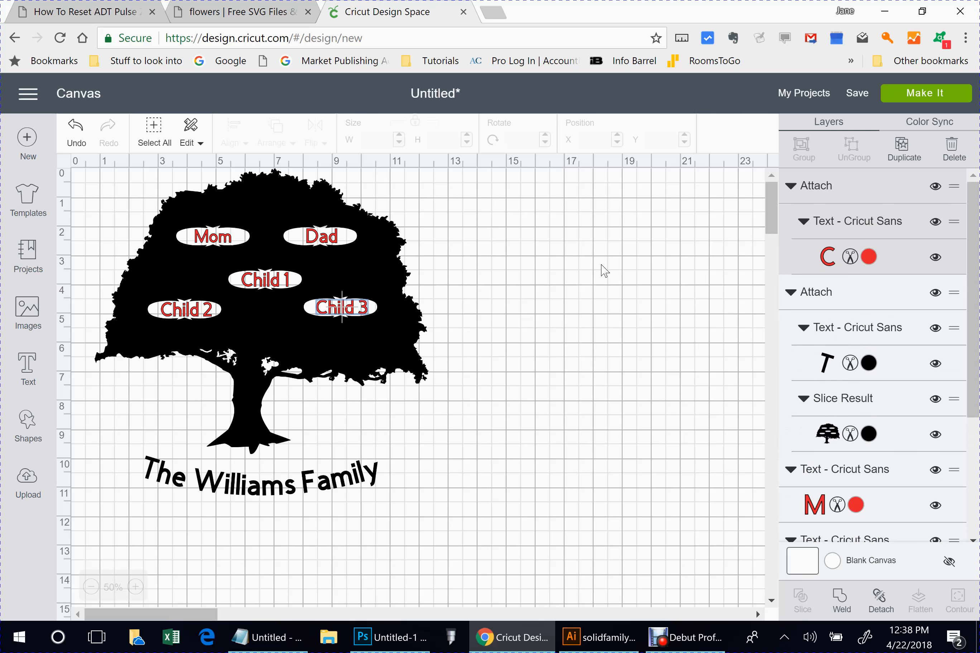
Step: Undo the attachment of "Child 3" on its own and select all five red name texts
key(ctrl+z)
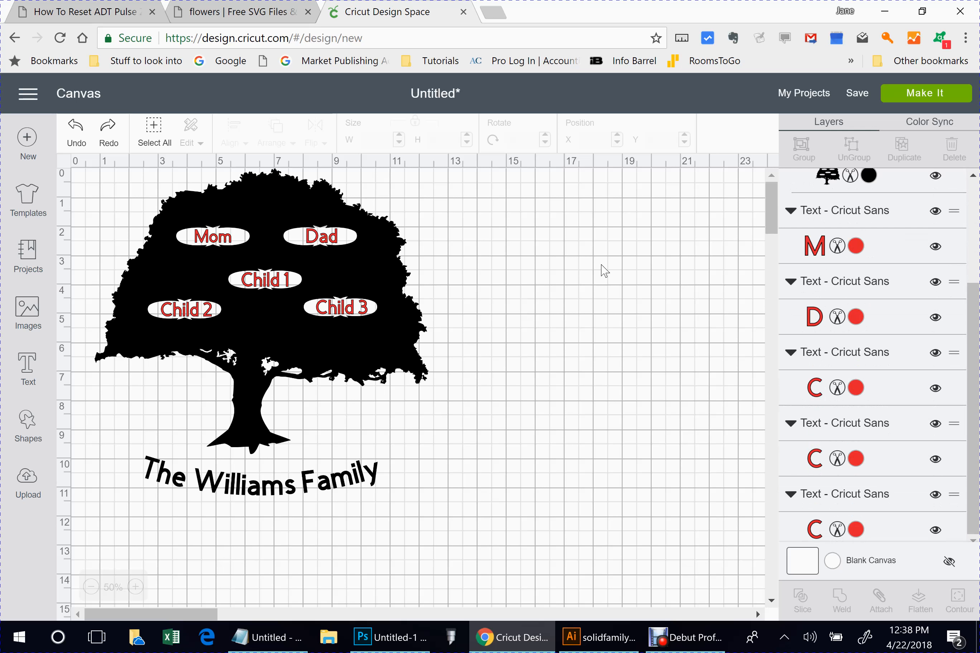
key(ctrl+z)
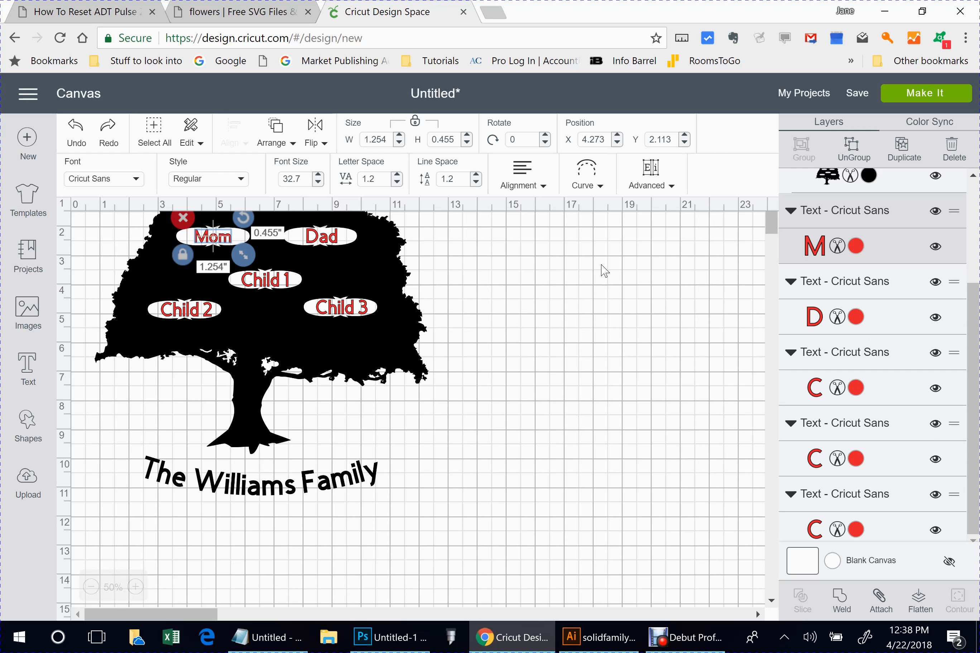
shift+click(872, 320)
shift+click(873, 390)
shift+click(871, 460)
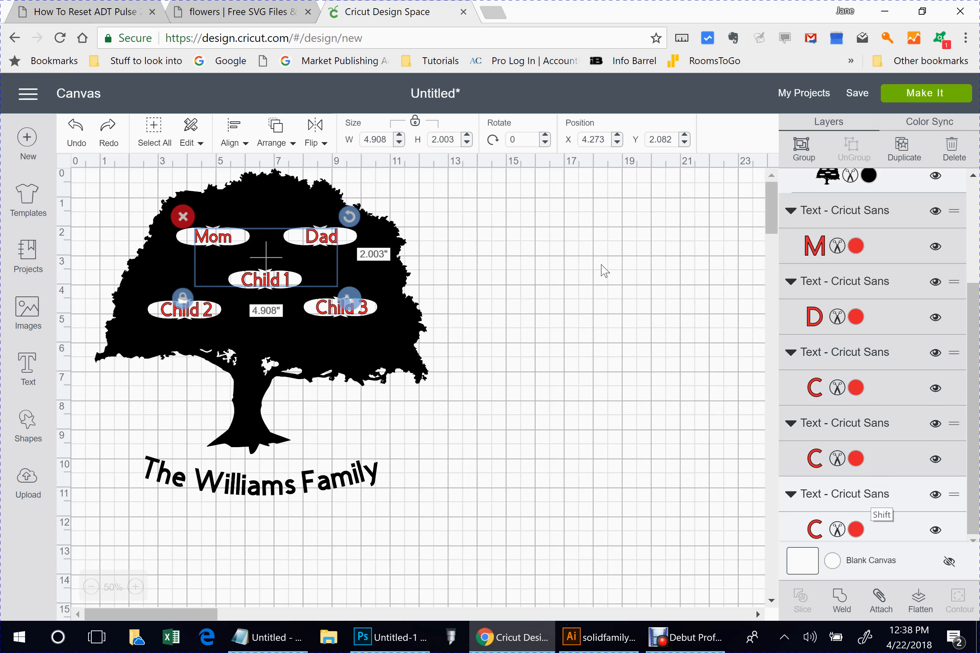
shift+click(875, 530)
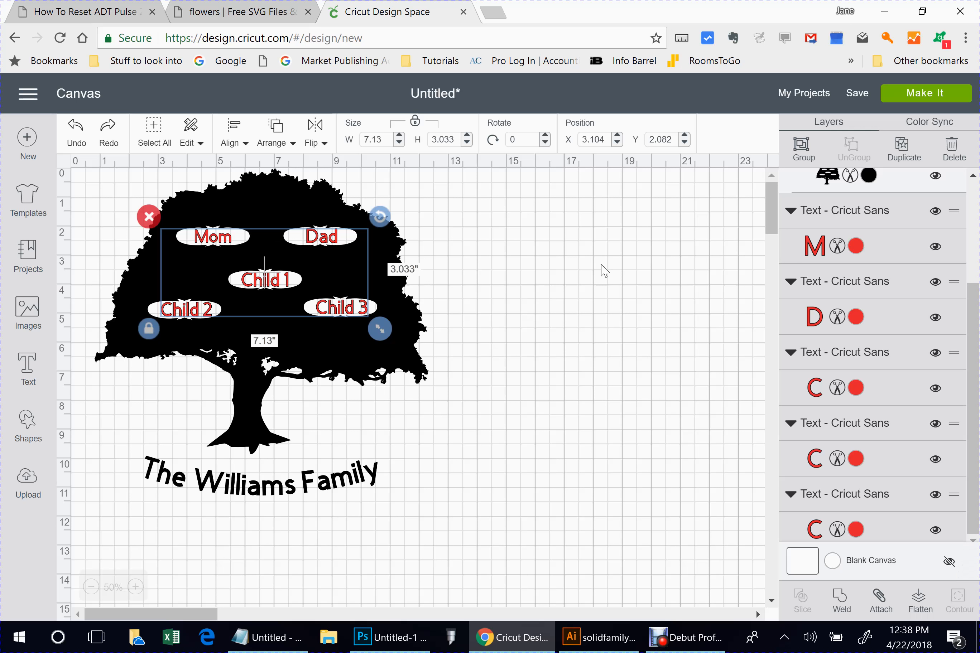
key(Delete)
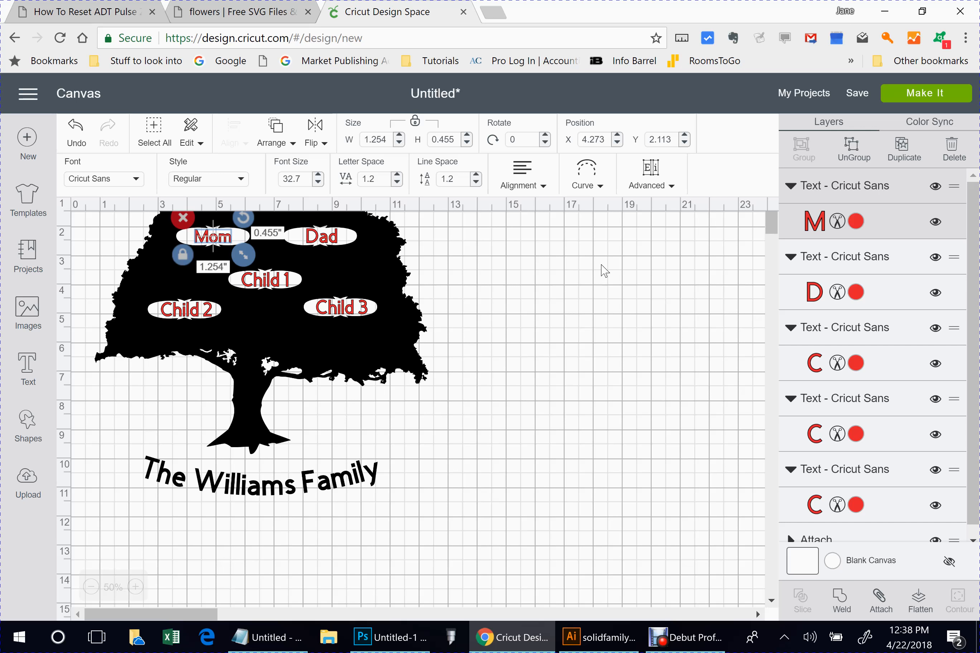
Step: Attach the five red name texts to each other, separate from the tree, and open the project's cut preview
shift+click(875, 283)
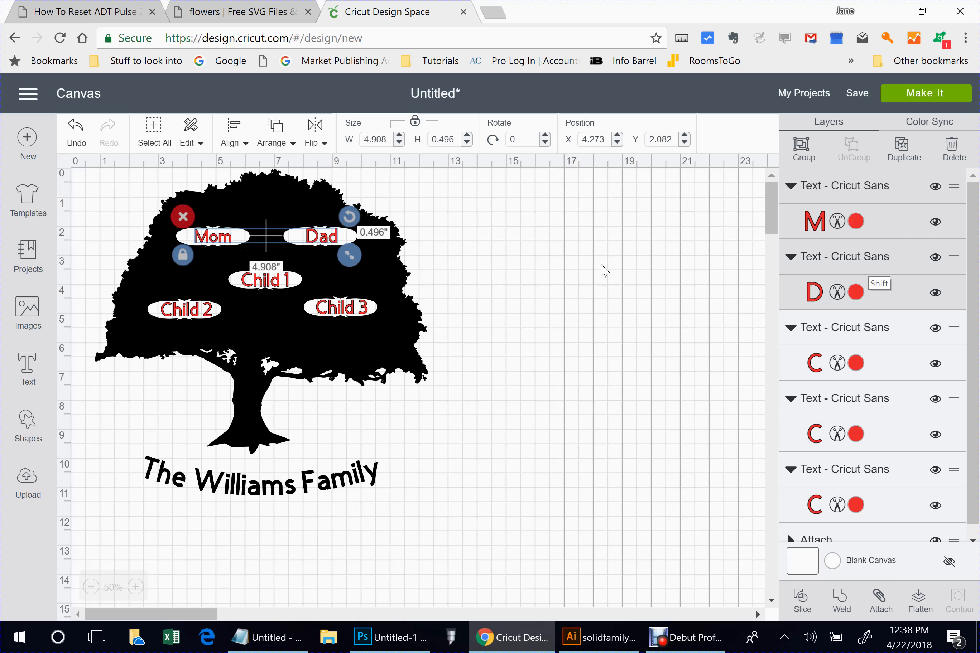
shift+click(861, 358)
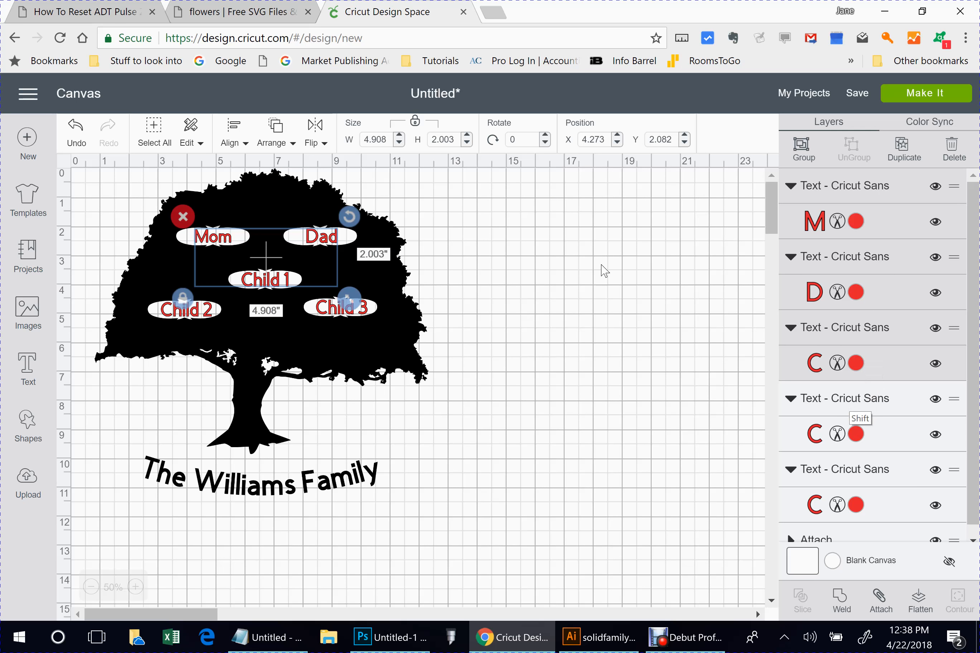
shift+click(863, 426)
shift+click(862, 500)
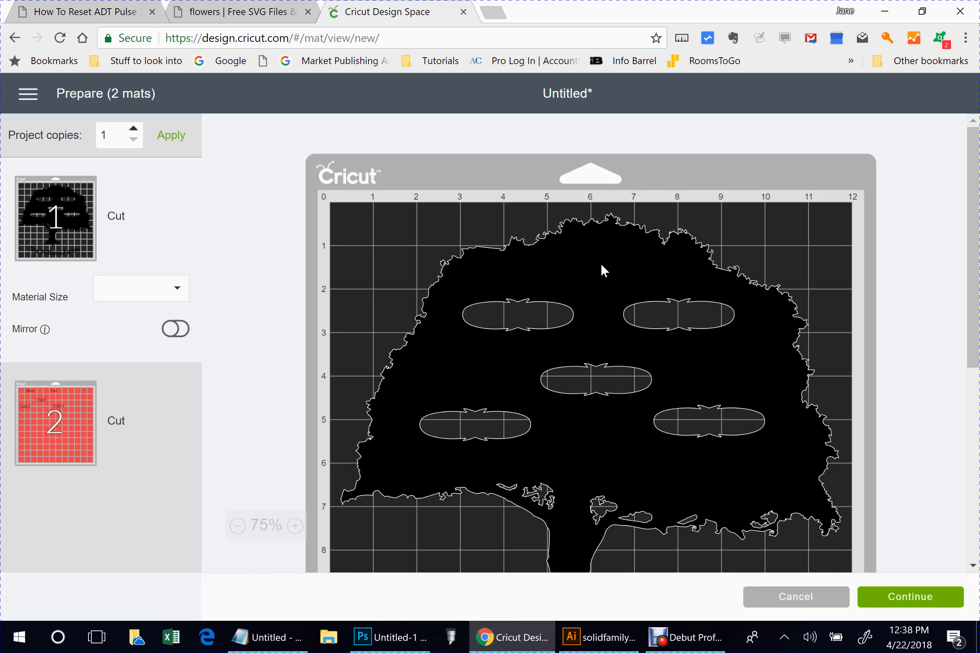
Step: Examine the layout of the black tree mat and the red names mat, and return to the design canvas
scroll(604, 269, down, 2)
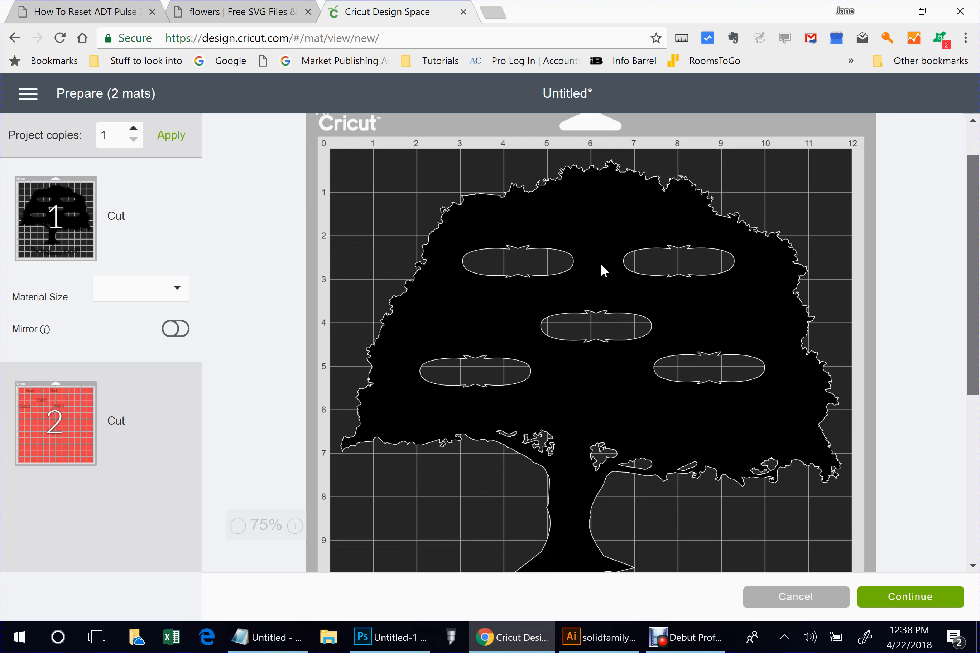
scroll(604, 269, down, 5)
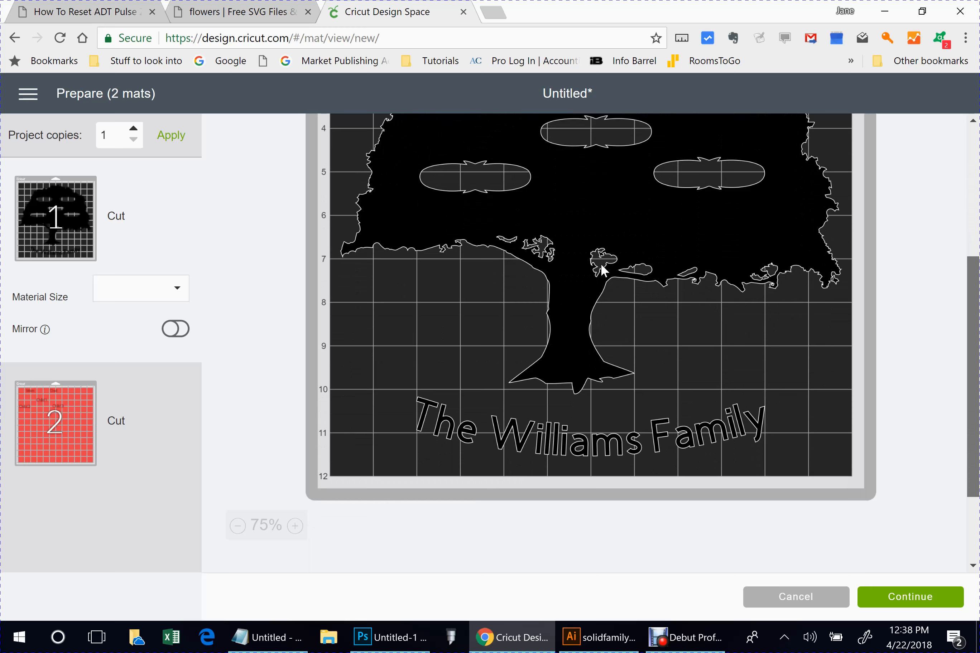
scroll(604, 269, up, 5)
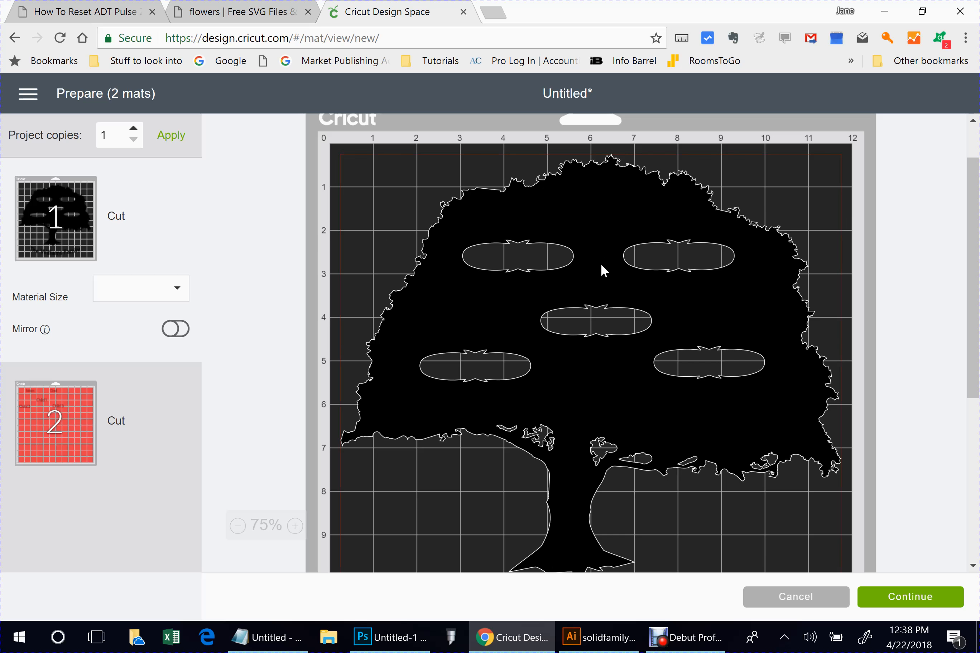
scroll(604, 269, down, 3)
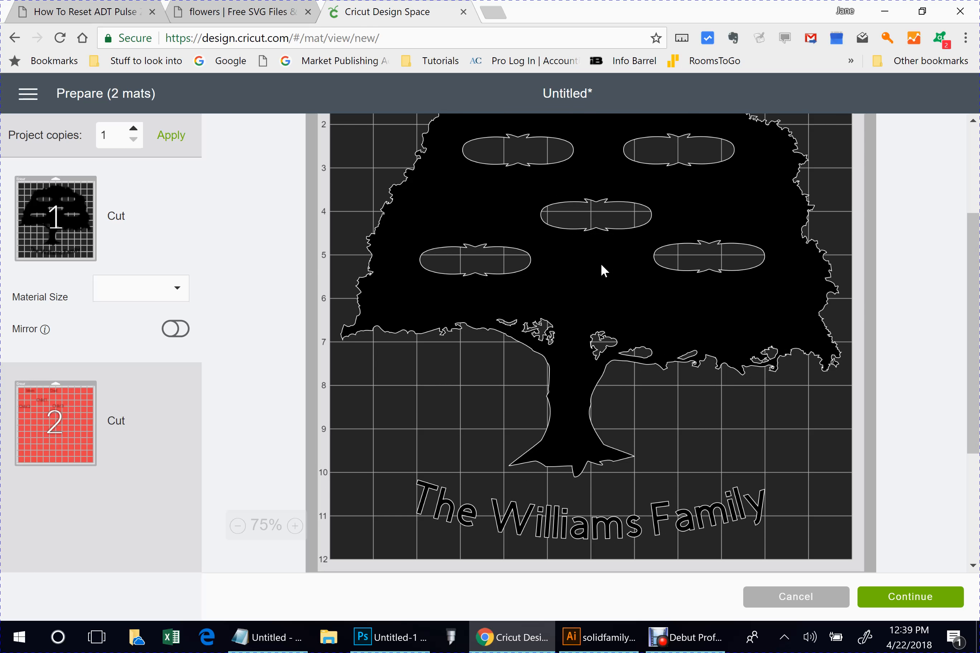
scroll(604, 269, down, 2)
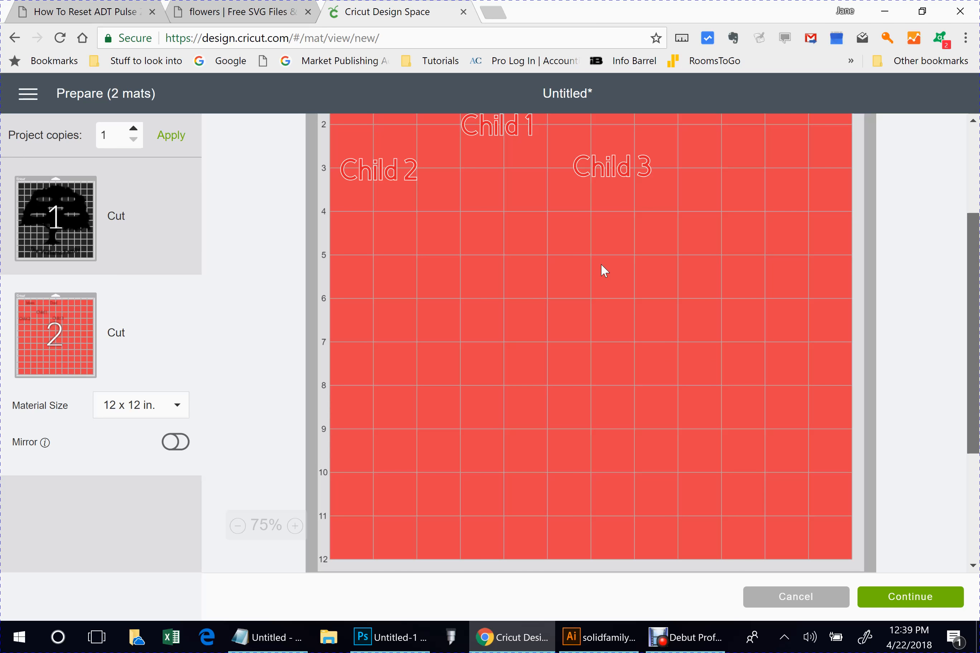
scroll(604, 269, up, 3)
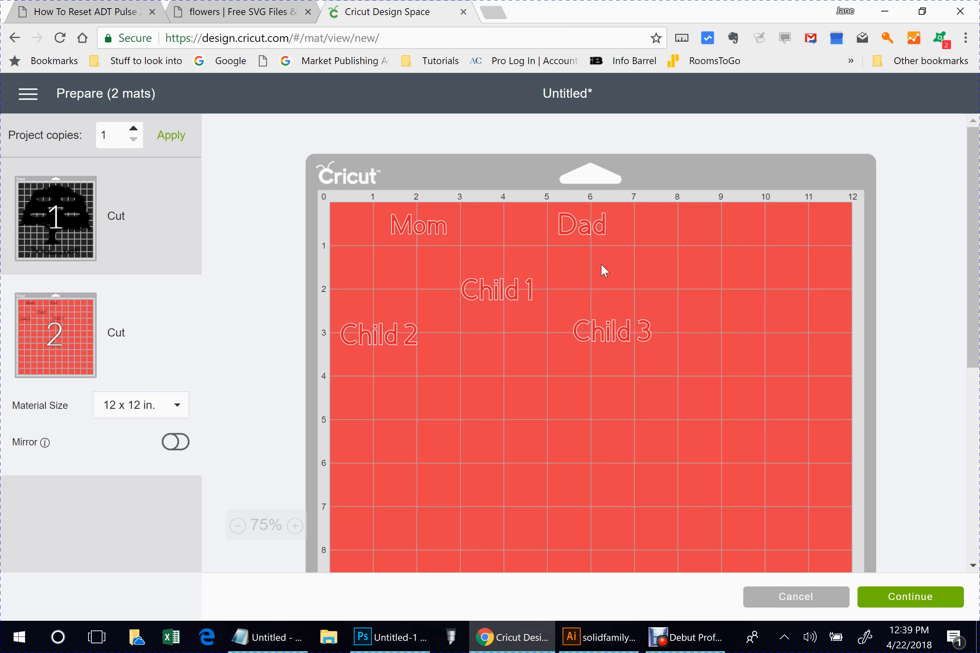
key(alt+Left)
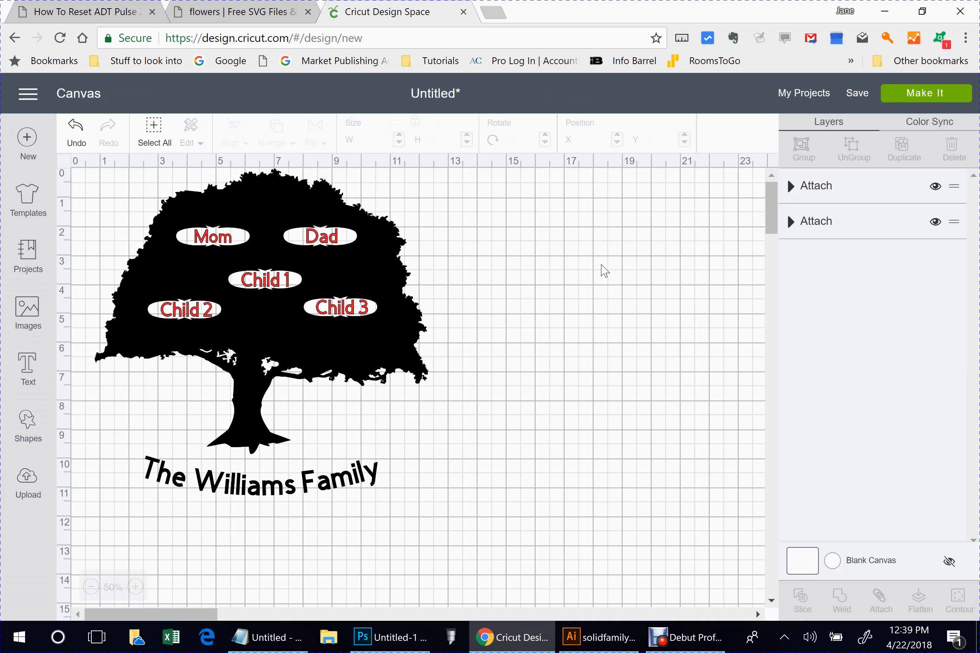